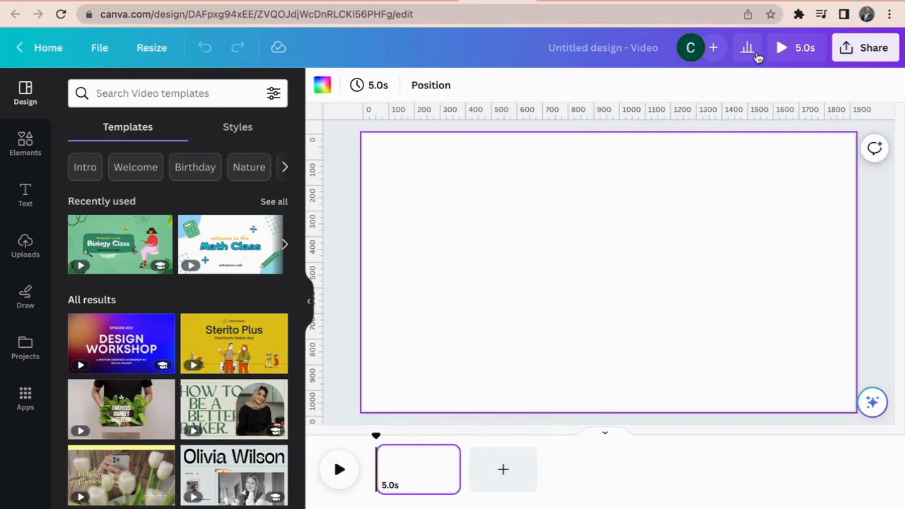
Step: Search the elements library for "background"
{"action": "left_click", "coordinate": [28, 146]}
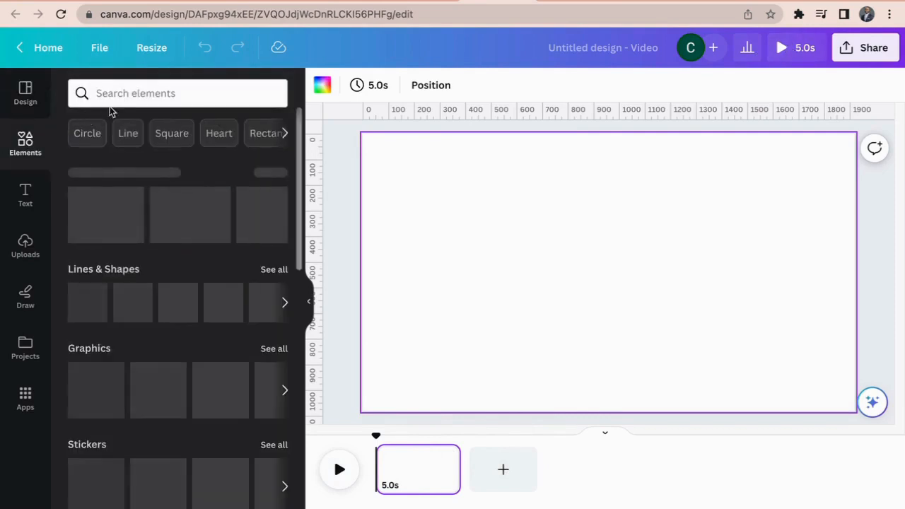
{"action": "left_click", "coordinate": [135, 95]}
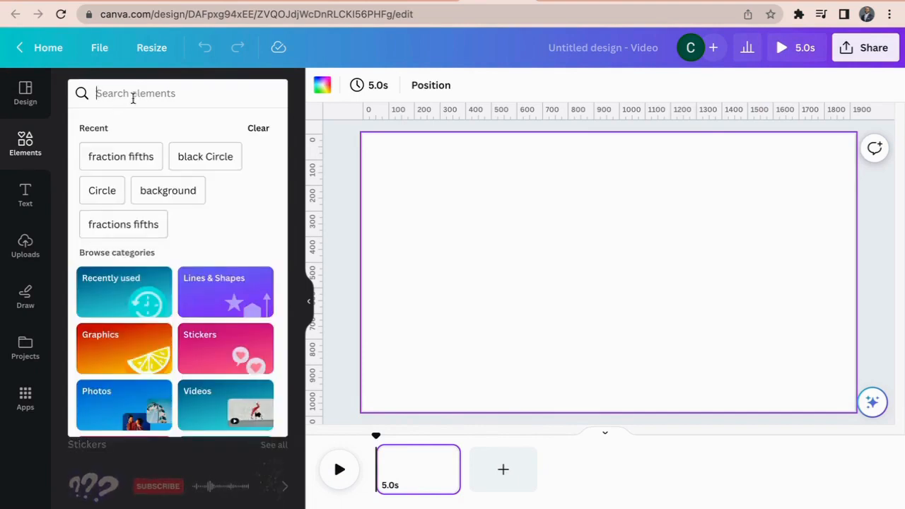
{"action": "left_click", "coordinate": [132, 98]}
{"action": "left_click", "coordinate": [27, 147]}
{"action": "left_click", "coordinate": [121, 92]}
{"action": "type", "text": "background"}
{"action": "key", "text": "Return"}
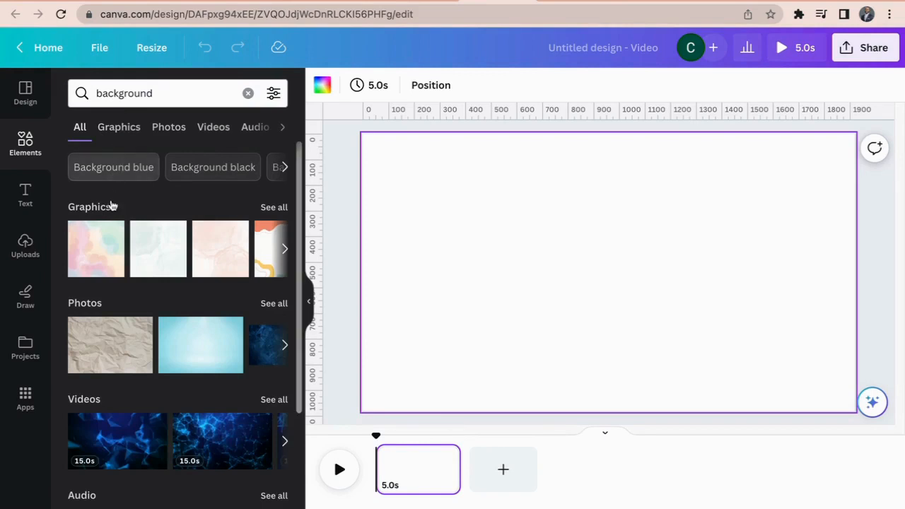
Step: Browse all background graphics and apply the blue-to-white gradient as the first page's background
{"action": "left_click", "coordinate": [274, 208]}
{"action": "left_click_drag", "start_coordinate": [297, 167], "coordinate": [295, 366]}
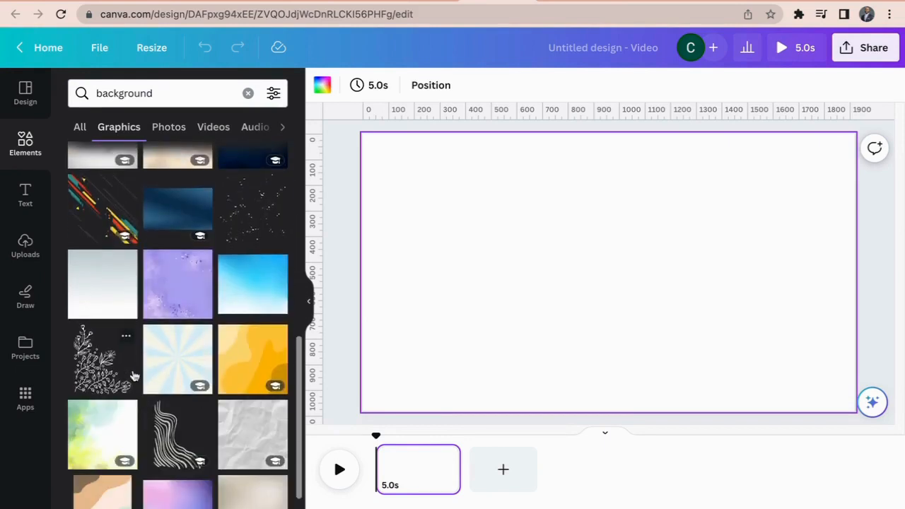
{"action": "left_click_drag", "start_coordinate": [235, 293], "coordinate": [387, 468]}
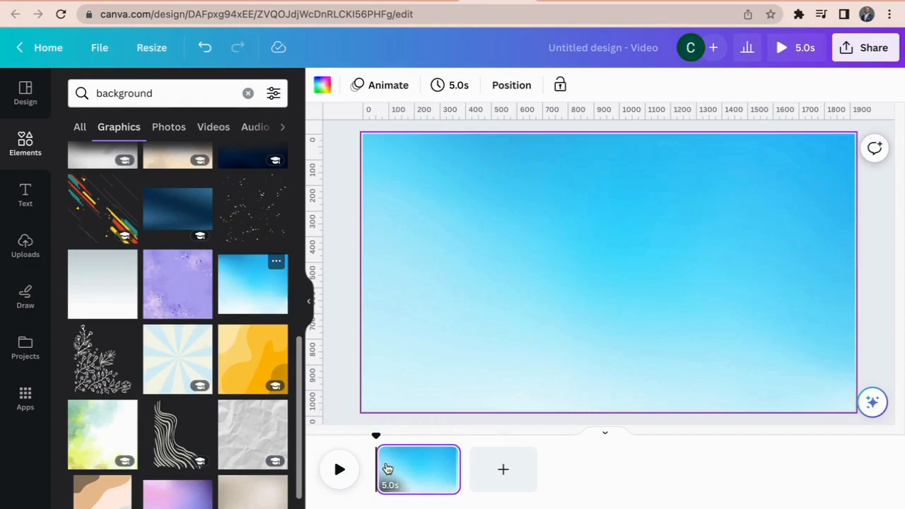
Step: Add a heading to the page and replace its placeholder with "Dividing Whole Numbers by Fractions"
{"action": "left_click", "coordinate": [25, 191]}
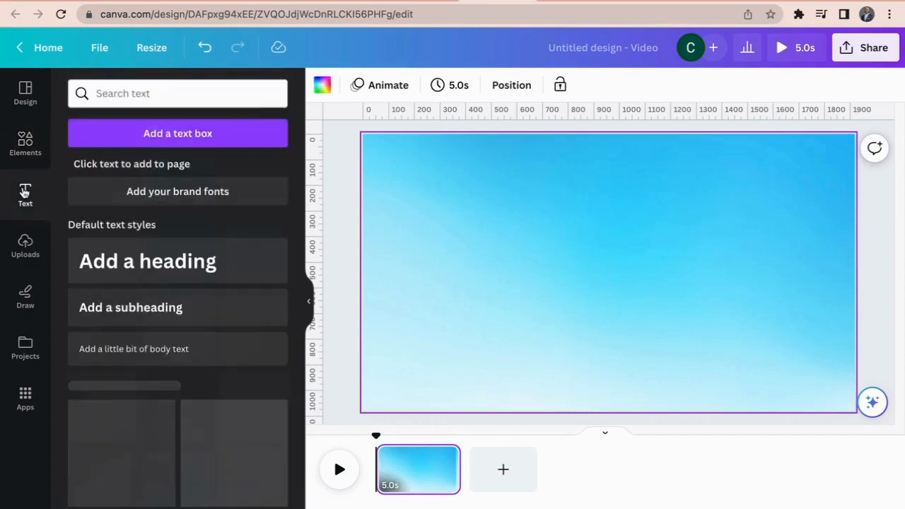
{"action": "left_click", "coordinate": [140, 262]}
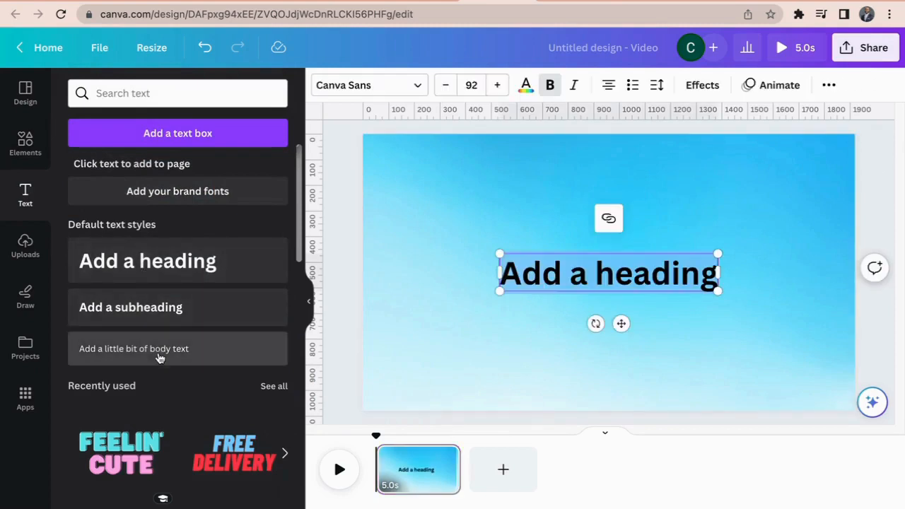
{"action": "left_click", "coordinate": [712, 276]}
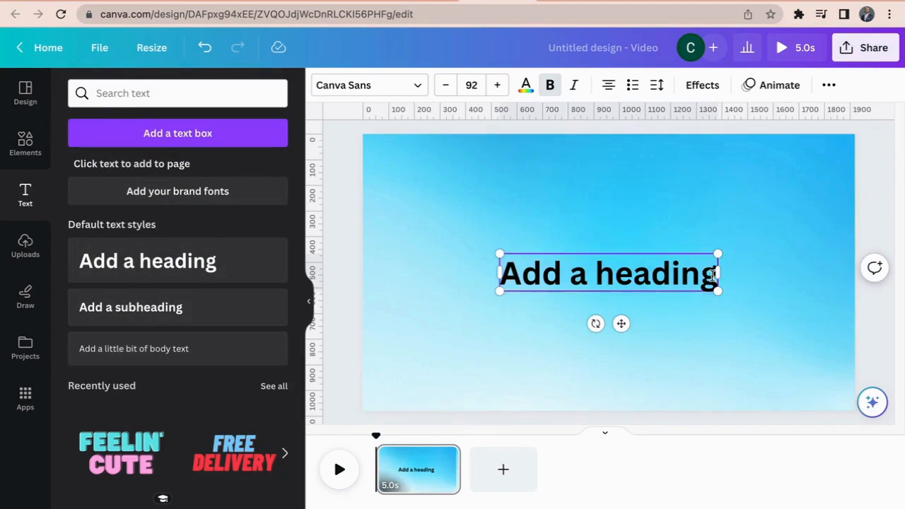
{"action": "key", "text": "BackSpace"}
{"action": "key", "text": "BackSpace"}
{"action": "key", "text": "BackSpace"}
{"action": "key", "text": "BackSpace"}
{"action": "key", "text": "BackSpace"}
{"action": "key", "text": "BackSpace"}
{"action": "key", "text": "BackSpace"}
{"action": "key", "text": "BackSpace"}
{"action": "key", "text": "BackSpace"}
{"action": "key", "text": "BackSpace"}
{"action": "key", "text": "BackSpace"}
{"action": "key", "text": "BackSpace"}
{"action": "key", "text": "BackSpace"}
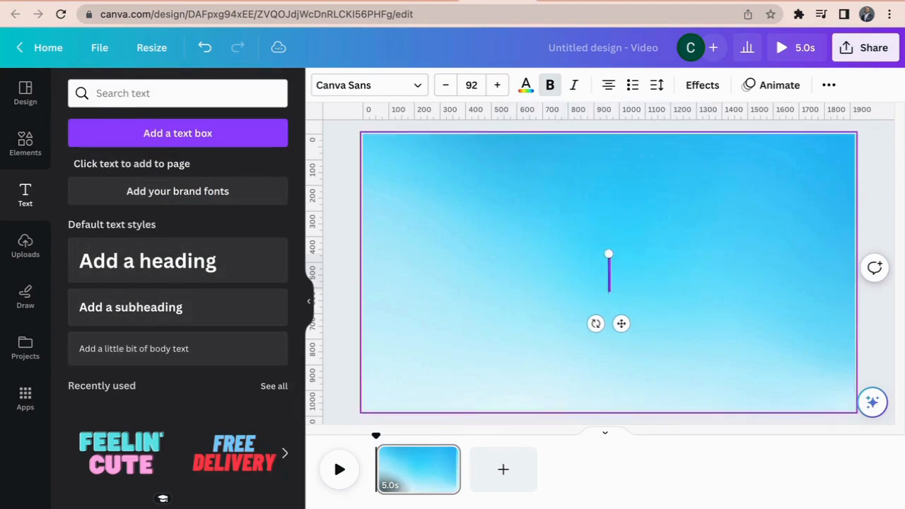
{"action": "type", "text": "Diving"}
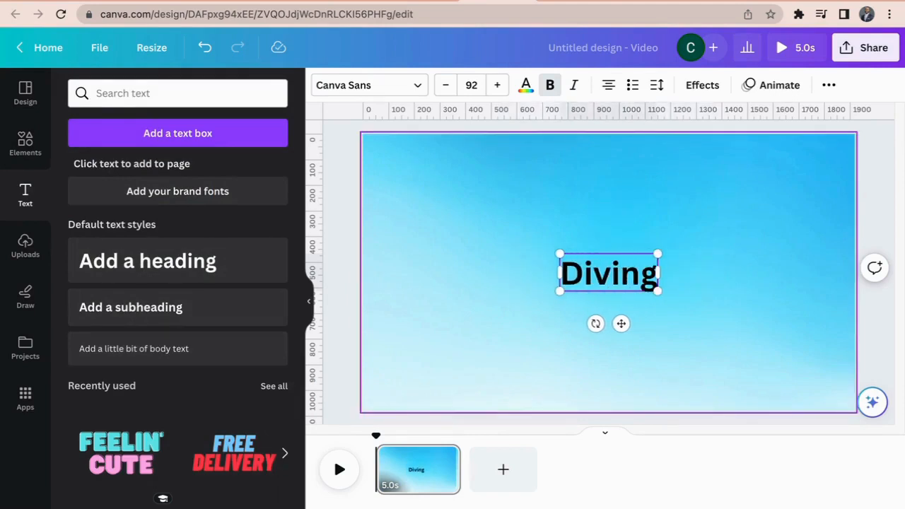
{"action": "key", "text": "BackSpace"}
{"action": "key", "text": "BackSpace"}
{"action": "key", "text": "BackSpace"}
{"action": "type", "text": "iding Whole Numbers by Fractions"}
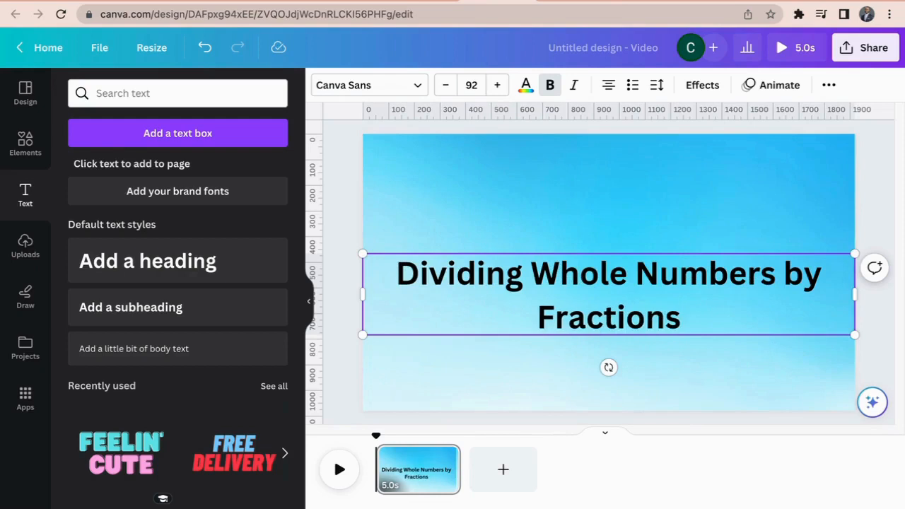
Step: Add two more lines below the title text: the presenter's full name and "7th Period"
{"action": "key", "text": "Return"}
{"action": "type", "text": "John Doe"}
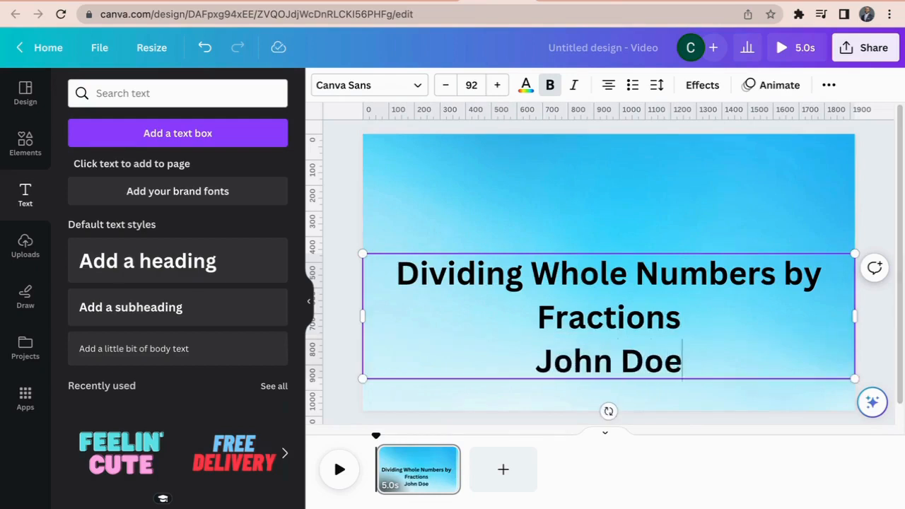
{"action": "key", "text": "Return"}
{"action": "type", "text": "7th Period"}
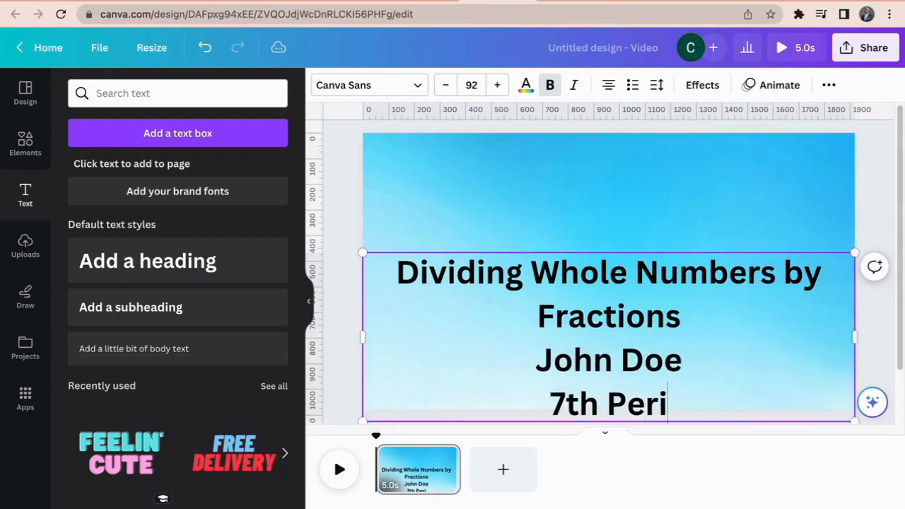
Step: Move the title text block up so that all four lines fit on the page
{"action": "left_click", "coordinate": [720, 251]}
{"action": "left_click", "coordinate": [696, 257]}
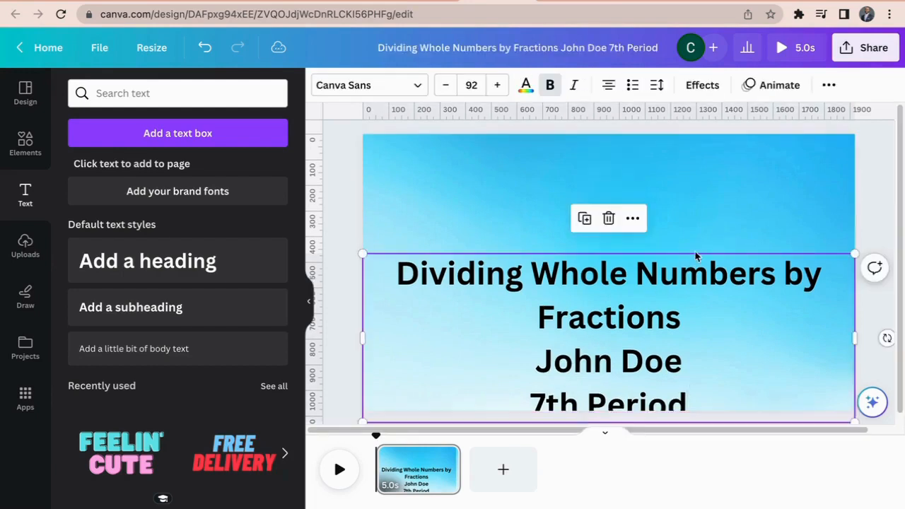
{"action": "left_click", "coordinate": [711, 257]}
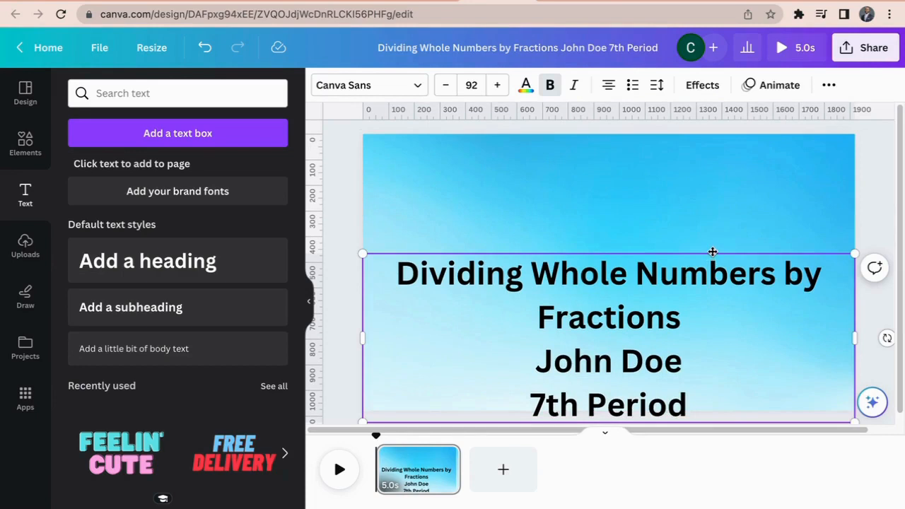
{"action": "left_click_drag", "start_coordinate": [713, 251], "coordinate": [711, 176]}
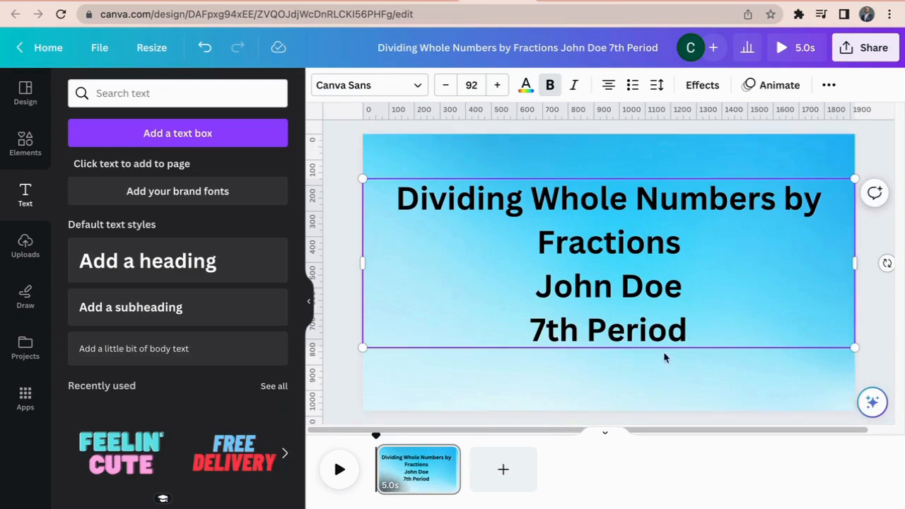
{"action": "left_click", "coordinate": [641, 357]}
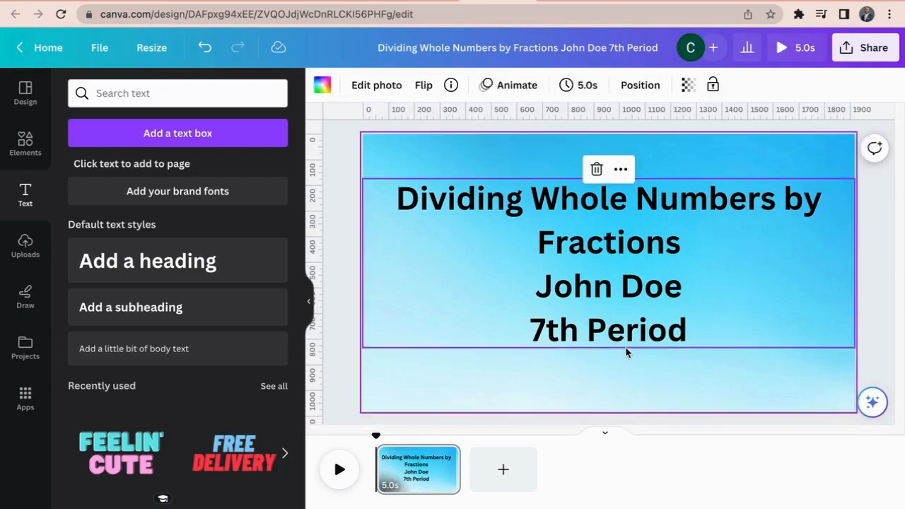
{"action": "left_click", "coordinate": [628, 334]}
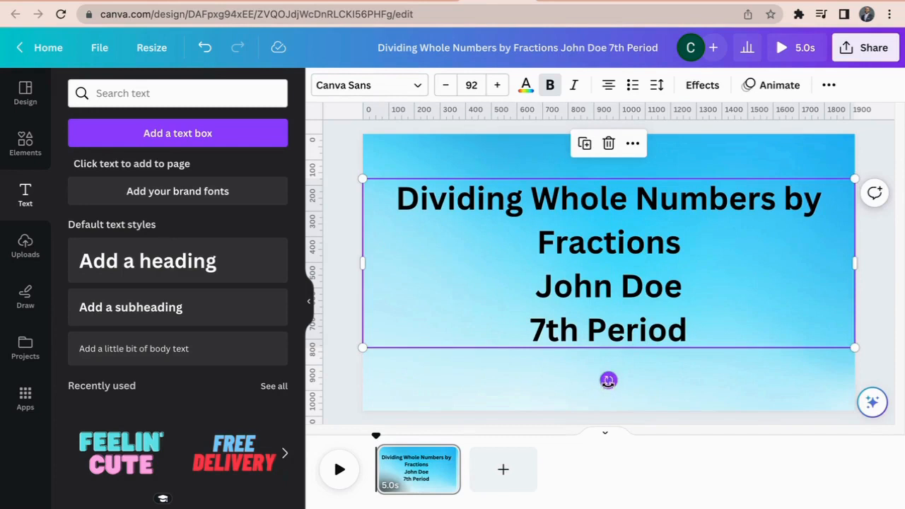
{"action": "mouse_move", "coordinate": [609, 380]}
{"action": "left_mouse_down"}
{"action": "mouse_move", "coordinate": [651, 371]}
{"action": "mouse_move", "coordinate": [600, 386]}
{"action": "mouse_move", "coordinate": [609, 380]}
{"action": "left_mouse_up"}
Step: Duplicate the title page
{"action": "mouse_move", "coordinate": [444, 460]}
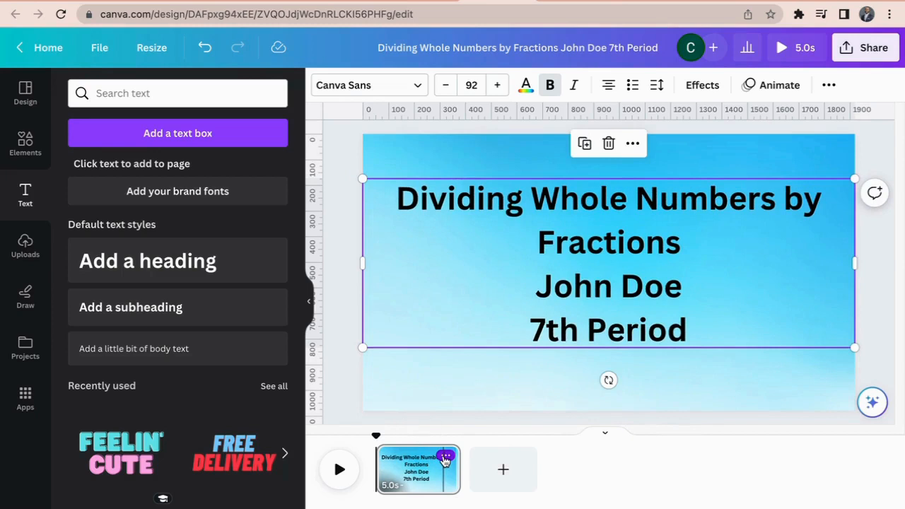
{"action": "left_click", "coordinate": [444, 461]}
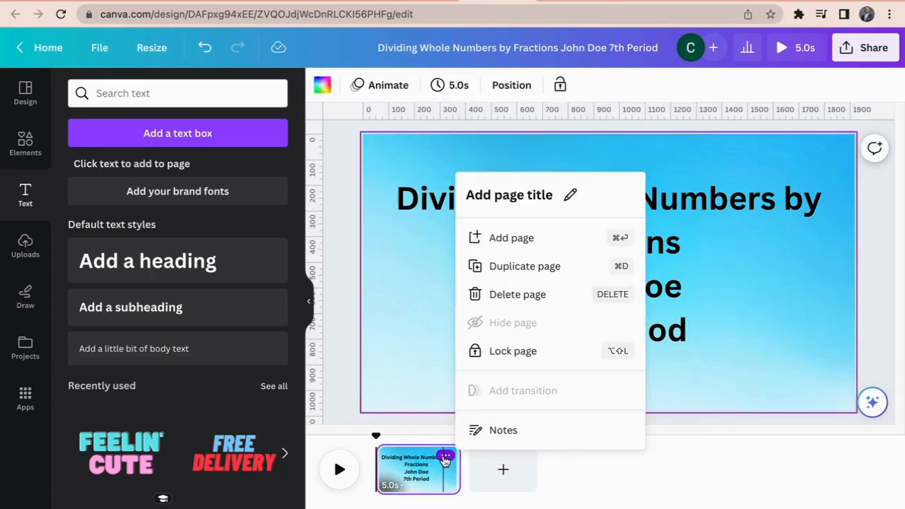
{"action": "left_click", "coordinate": [533, 273]}
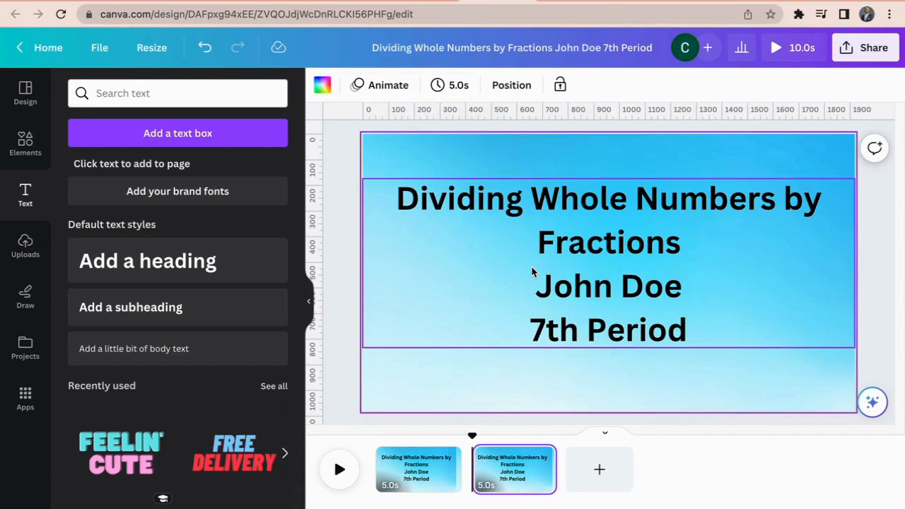
Step: Replace all the text on the duplicated page with "Let's start with the number 18" on two lines
{"action": "left_click", "coordinate": [636, 326]}
{"action": "left_click", "coordinate": [691, 340]}
{"action": "left_click_drag", "start_coordinate": [692, 340], "coordinate": [404, 205]}
{"action": "key", "text": "BackSpace"}
{"action": "type", "text": "Let's start with"}
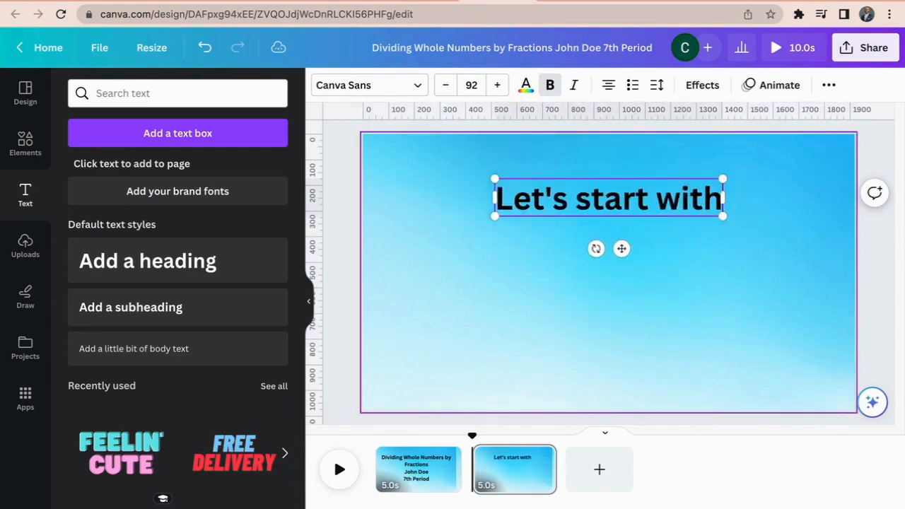
{"action": "type", "text": " the numbers"}
{"action": "key", "text": "BackSpace"}
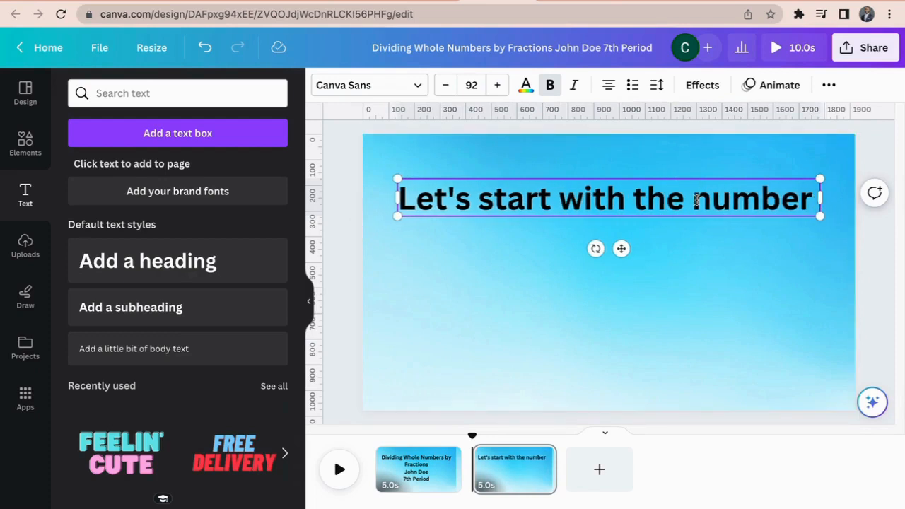
{"action": "key", "text": "Return"}
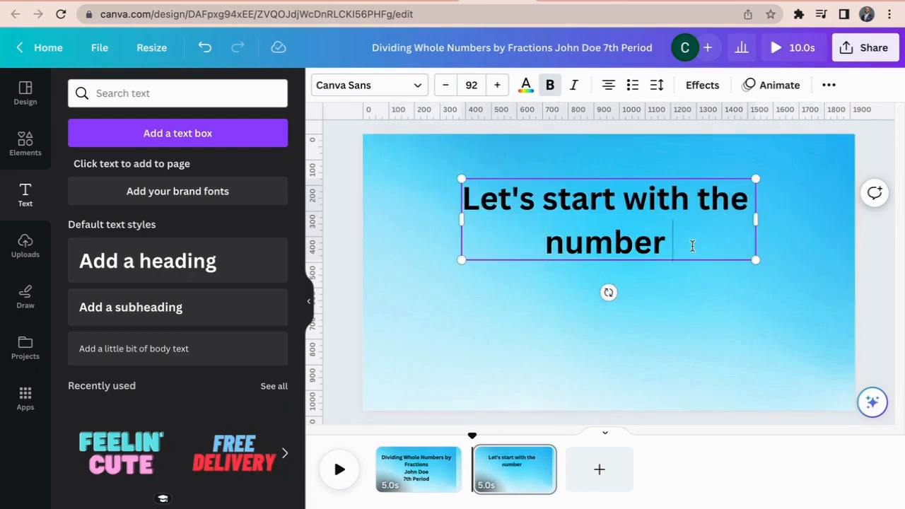
{"action": "type", "text": "18"}
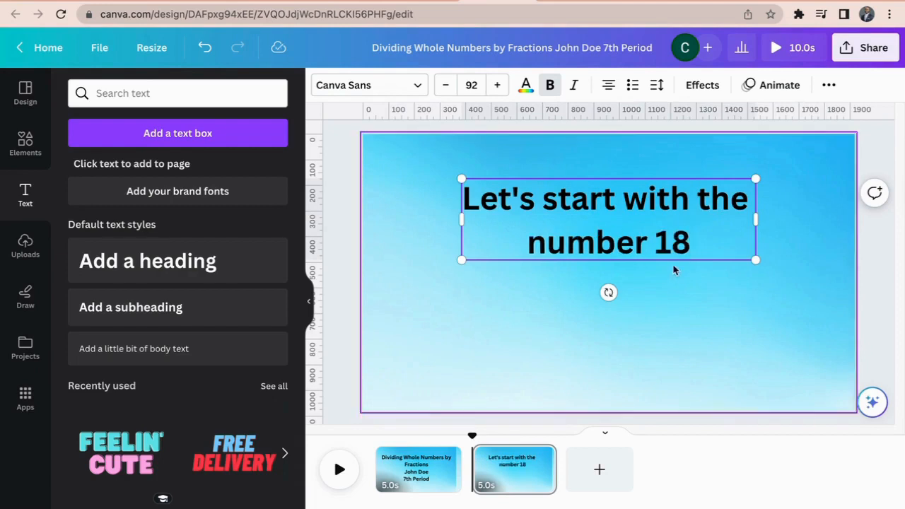
Step: Move the "Let's start with the number 18" text down to the lower part of the second page
{"action": "left_click", "coordinate": [673, 264]}
{"action": "left_click", "coordinate": [672, 258]}
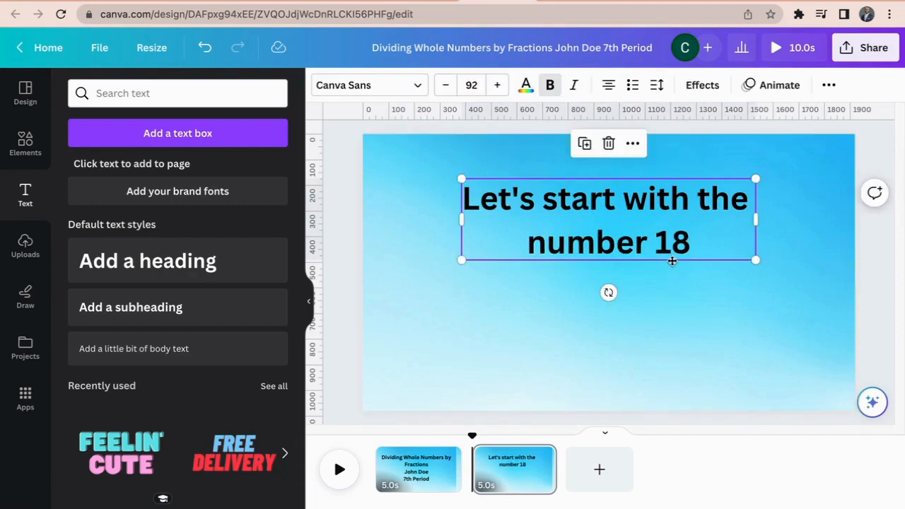
{"action": "left_click_drag", "start_coordinate": [671, 259], "coordinate": [631, 377]}
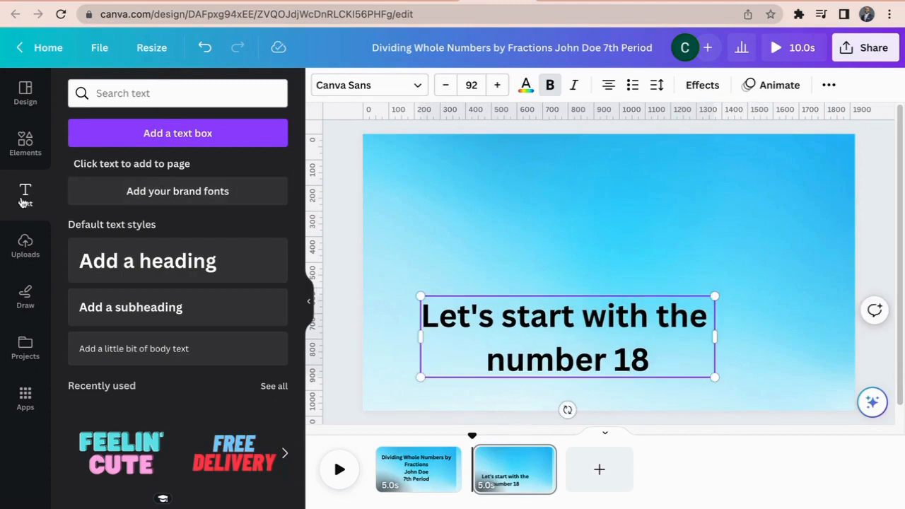
Step: Add a new heading to the second page and replace its placeholder text with "18"
{"action": "left_click", "coordinate": [145, 93]}
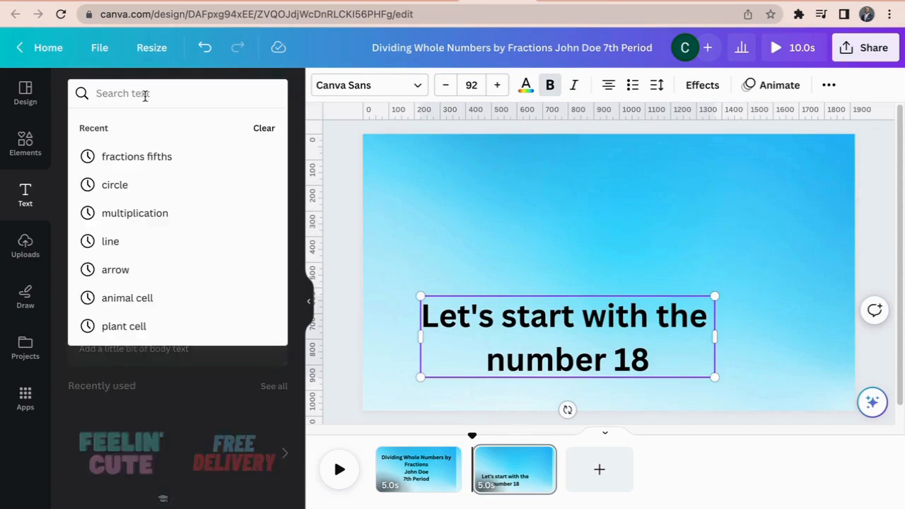
{"action": "left_click", "coordinate": [297, 176]}
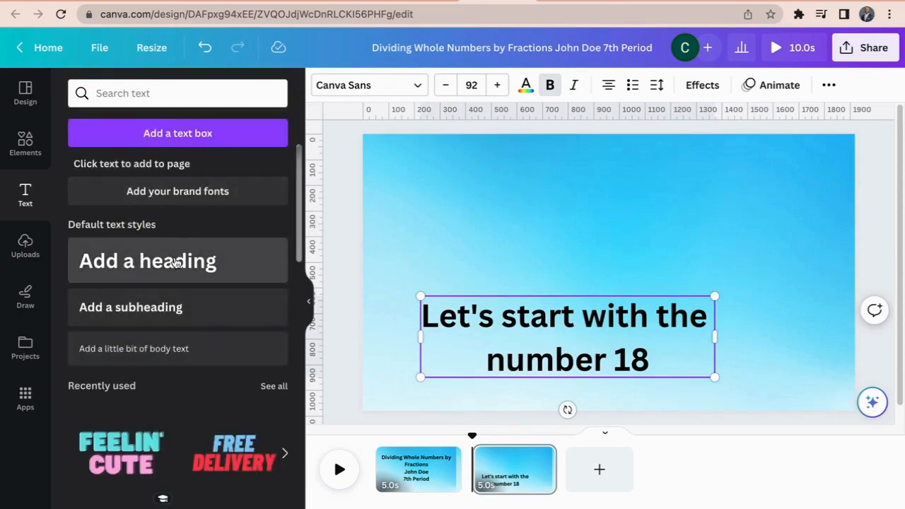
{"action": "left_click", "coordinate": [206, 261]}
{"action": "left_click", "coordinate": [697, 276]}
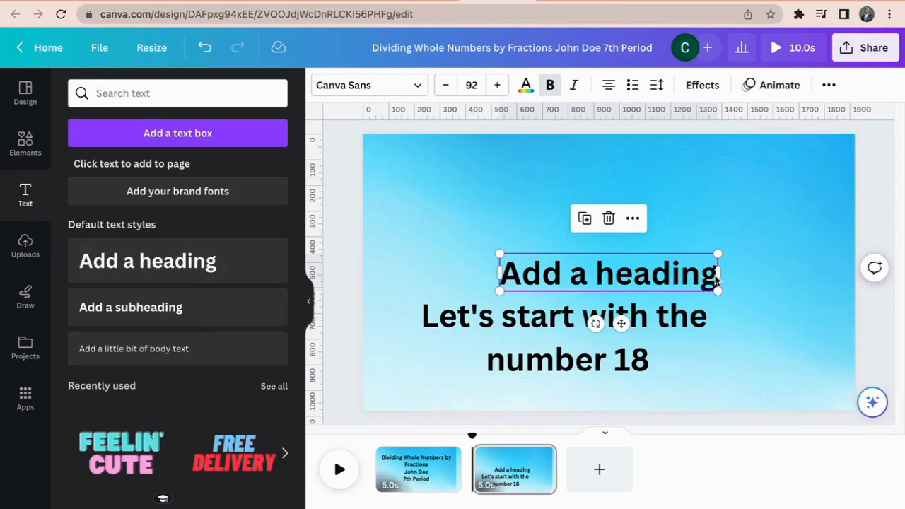
{"action": "left_click", "coordinate": [716, 280]}
{"action": "key", "text": "BackSpace"}
{"action": "key", "text": "BackSpace"}
{"action": "key", "text": "BackSpace"}
{"action": "key", "text": "BackSpace"}
{"action": "key", "text": "BackSpace"}
{"action": "key", "text": "BackSpace"}
{"action": "key", "text": "BackSpace"}
{"action": "key", "text": "BackSpace"}
{"action": "key", "text": "BackSpace"}
{"action": "key", "text": "BackSpace"}
{"action": "key", "text": "BackSpace"}
{"action": "key", "text": "BackSpace"}
{"action": "key", "text": "BackSpace"}
{"action": "type", "text": "18"}
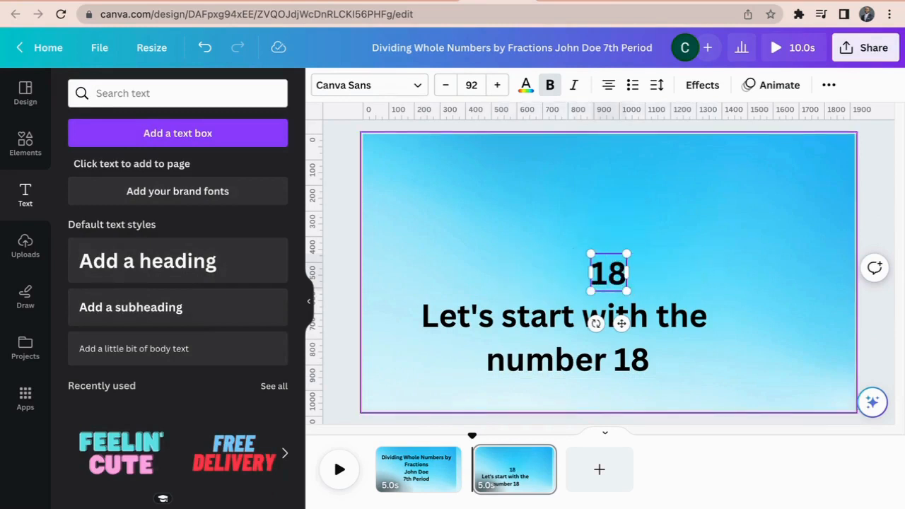
Step: Change the text color of the separate "18" heading to pink
{"action": "double_click", "coordinate": [599, 270]}
{"action": "left_click", "coordinate": [525, 85]}
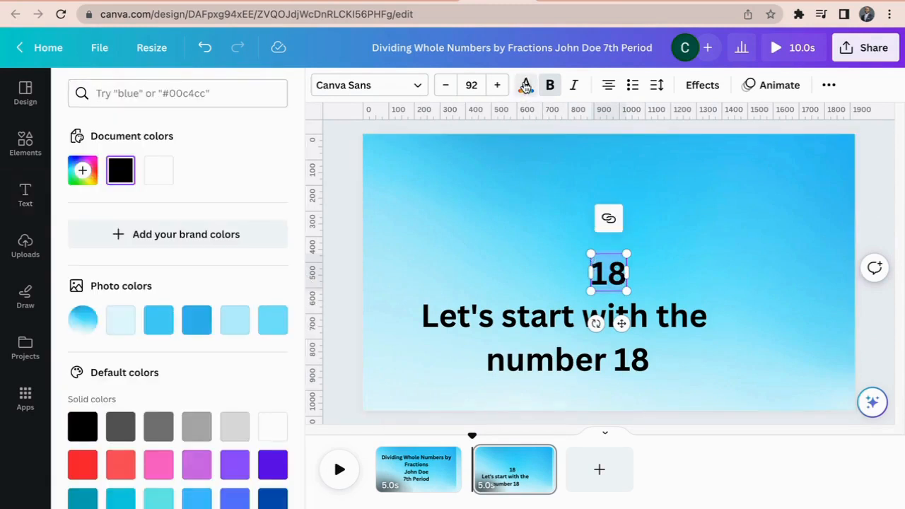
{"action": "left_click", "coordinate": [155, 466]}
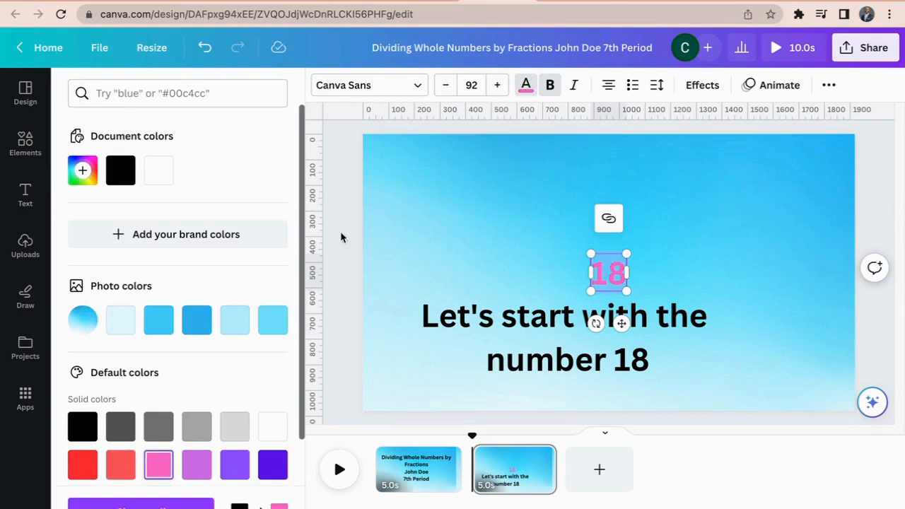
Step: Set the font size of the pink "18" heading on the second page to 88
{"action": "left_click", "coordinate": [473, 85]}
{"action": "scroll", "coordinate": [539, 233], "scroll_direction": "down", "scroll_amount": 7}
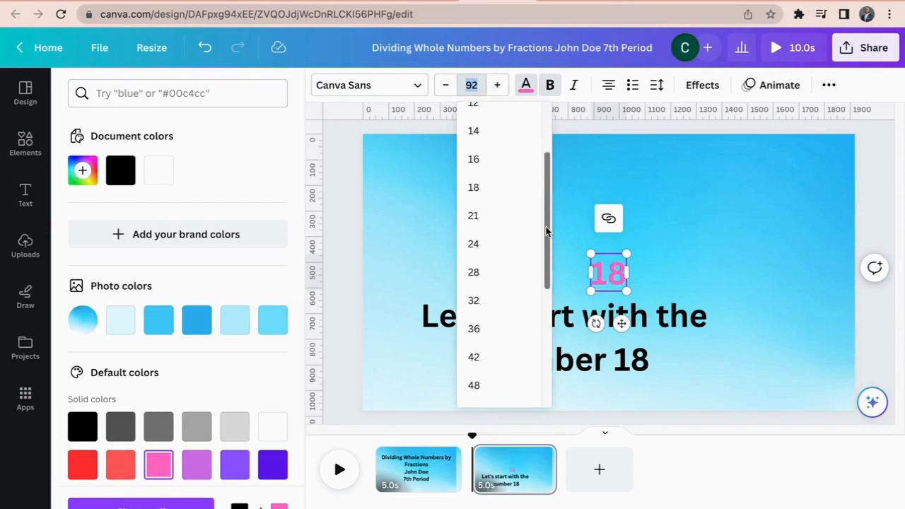
{"action": "scroll", "coordinate": [535, 296], "scroll_direction": "down", "scroll_amount": 1}
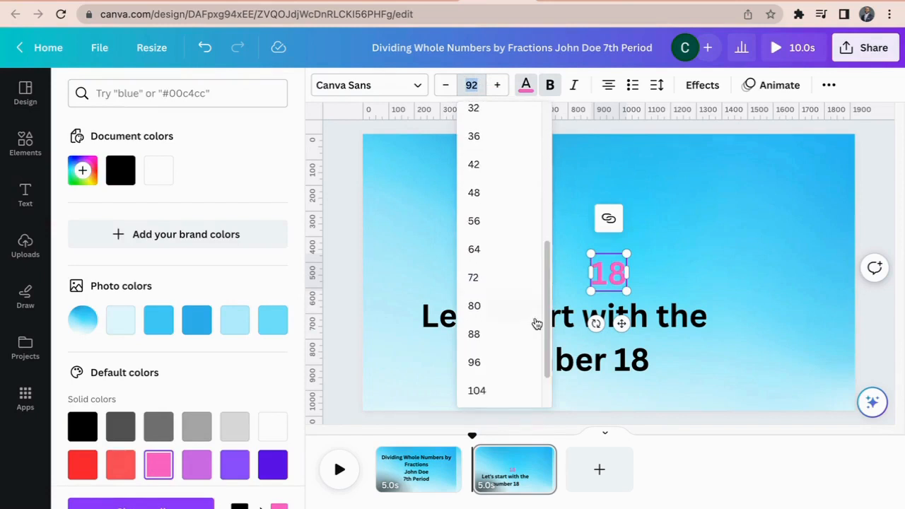
{"action": "left_click", "coordinate": [475, 334]}
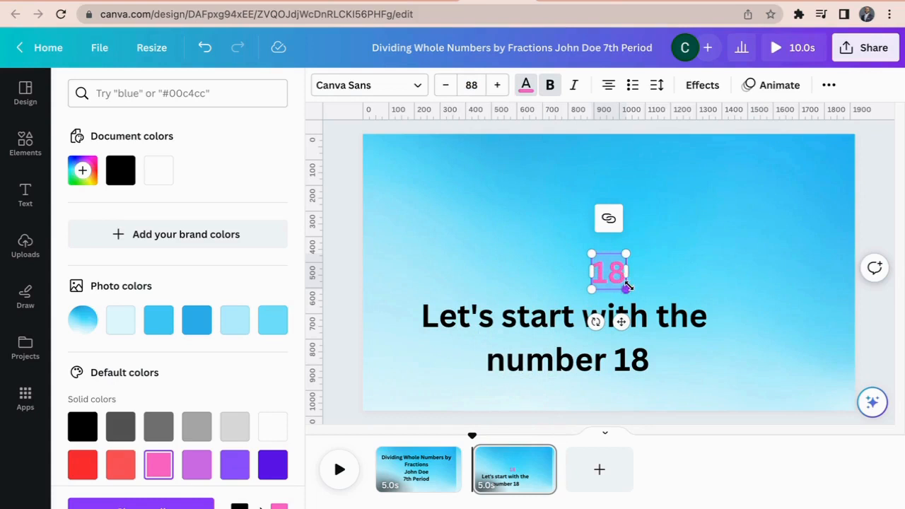
Step: Enlarge the pink "18" heading to a font size of about 303 and place it in the second page's upper right corner
{"action": "left_click_drag", "start_coordinate": [627, 289], "coordinate": [743, 313]}
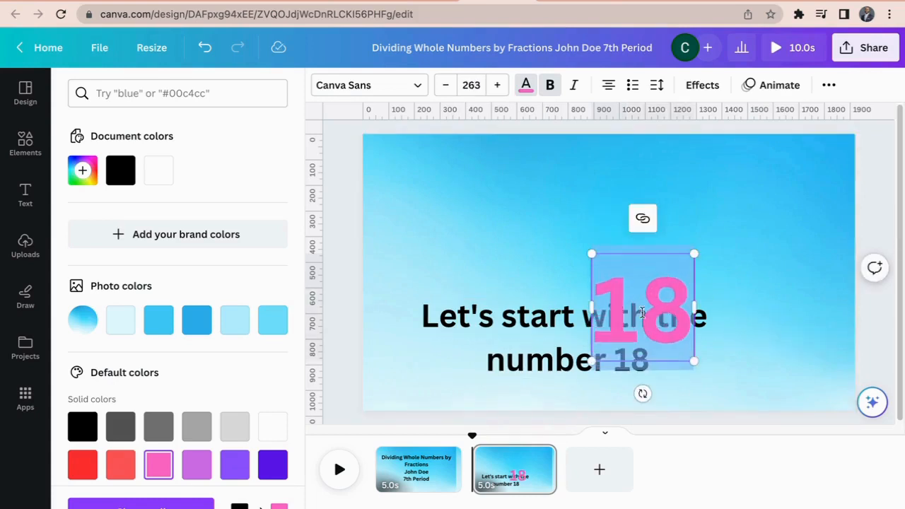
{"action": "left_click_drag", "start_coordinate": [642, 313], "coordinate": [724, 208]}
{"action": "left_click_drag", "start_coordinate": [648, 253], "coordinate": [776, 148]}
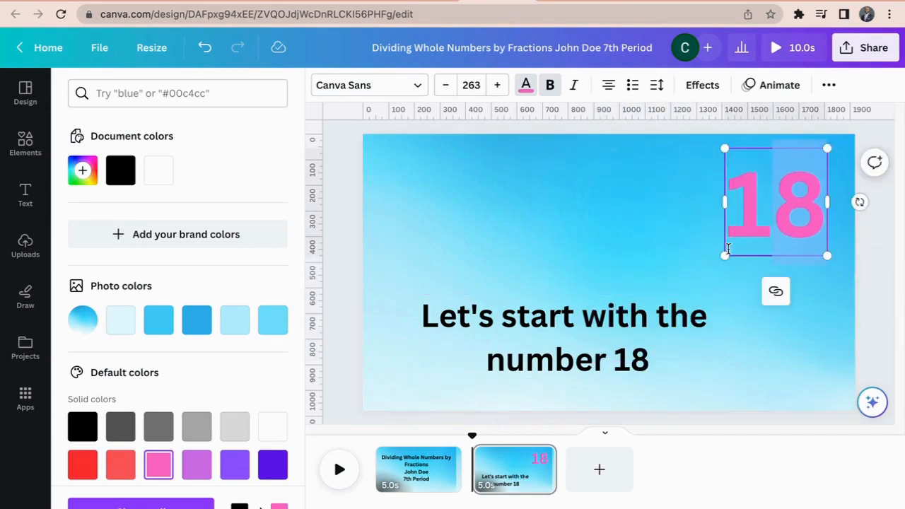
{"action": "left_click_drag", "start_coordinate": [724, 256], "coordinate": [705, 270]}
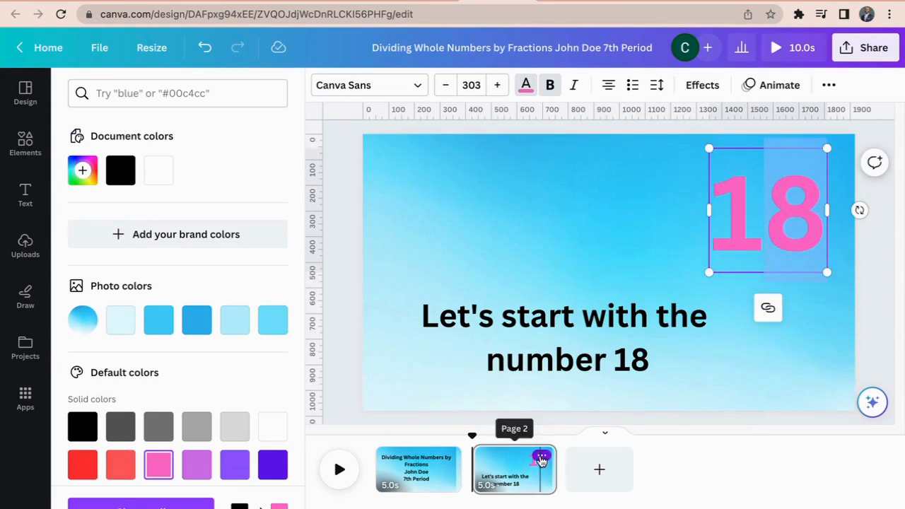
Step: Duplicate the second page to create a third page with the same background and text
{"action": "left_click", "coordinate": [541, 458]}
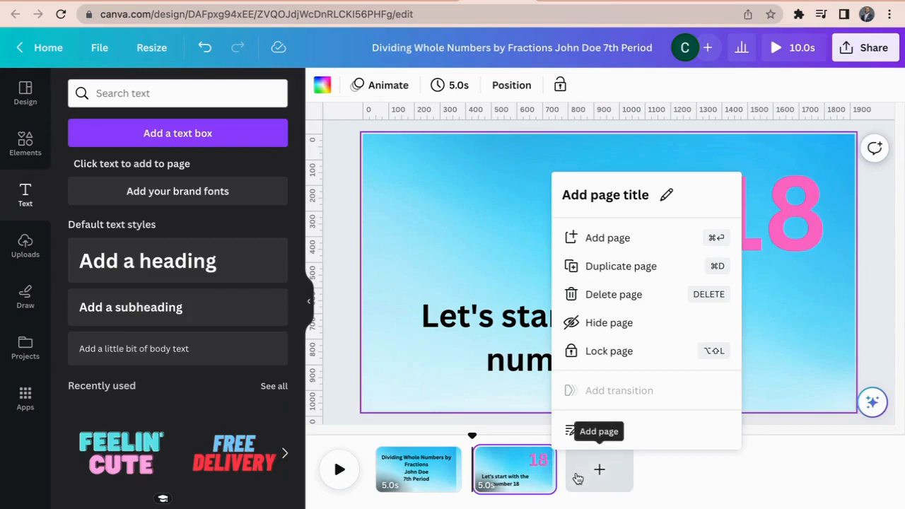
{"action": "left_click", "coordinate": [541, 458]}
{"action": "left_click", "coordinate": [540, 460]}
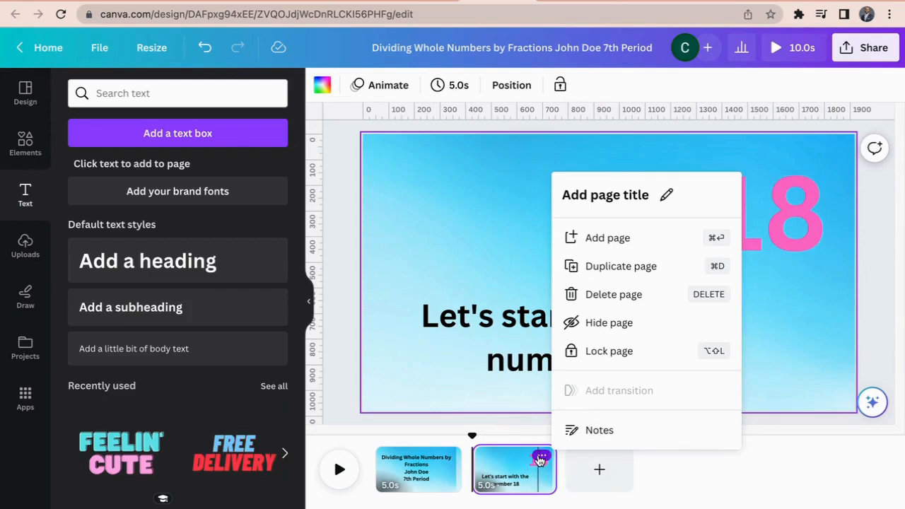
{"action": "left_click", "coordinate": [623, 265]}
{"action": "left_click", "coordinate": [458, 168]}
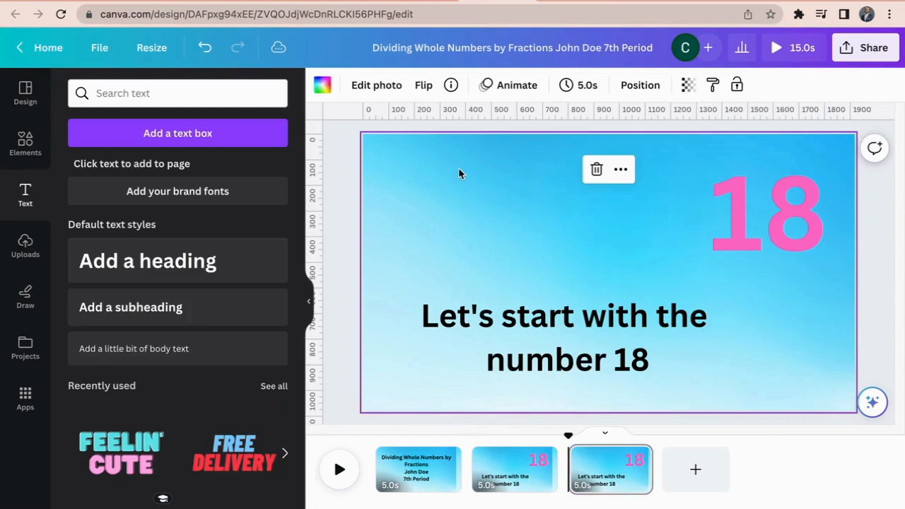
Step: Duplicate the "Let's start with the number 18" text on the third page and place the copy in the upper left area
{"action": "left_click", "coordinate": [522, 321]}
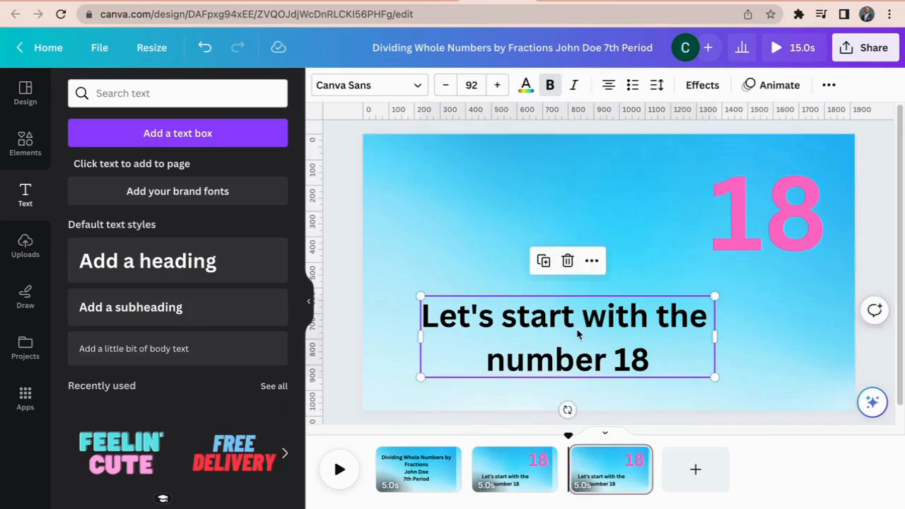
{"action": "left_click", "coordinate": [591, 261]}
{"action": "left_click", "coordinate": [540, 323]}
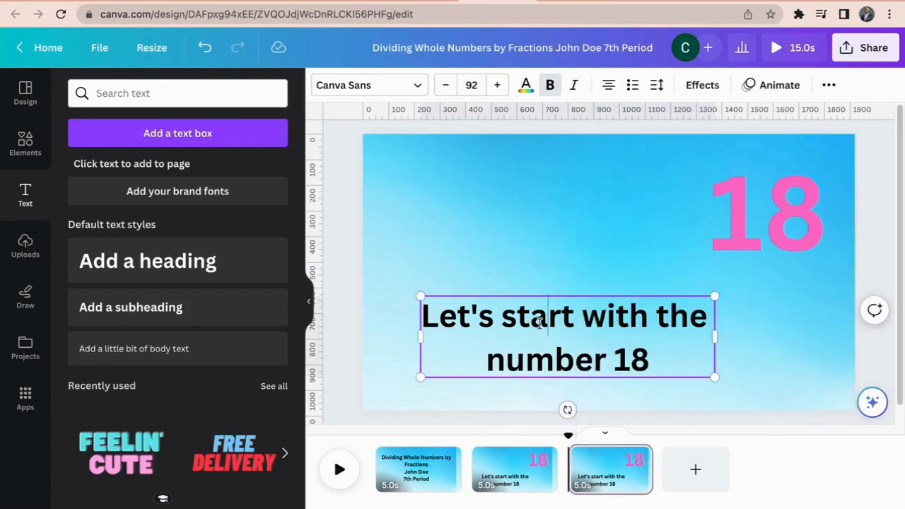
{"action": "left_click", "coordinate": [597, 290]}
{"action": "left_click", "coordinate": [601, 313]}
{"action": "left_click", "coordinate": [601, 296]}
{"action": "left_click", "coordinate": [602, 308]}
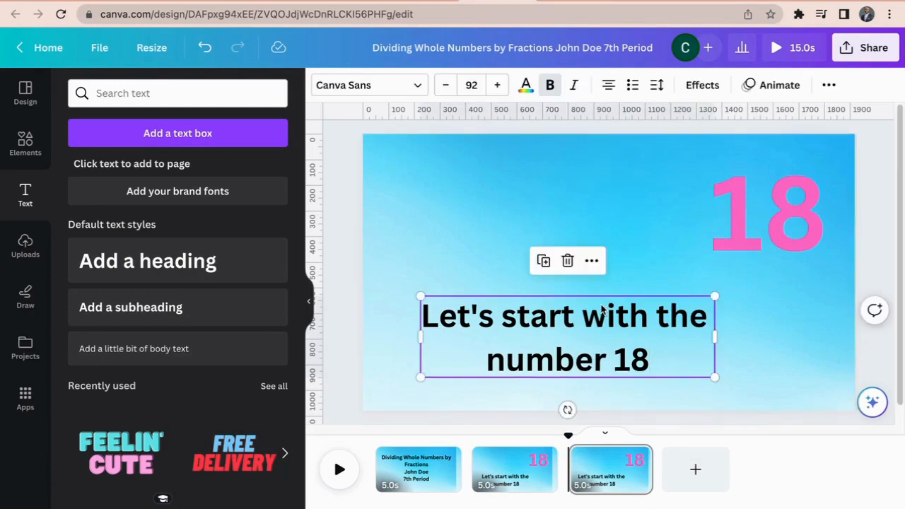
{"action": "left_click", "coordinate": [543, 262]}
{"action": "left_click_drag", "start_coordinate": [580, 322], "coordinate": [514, 146]}
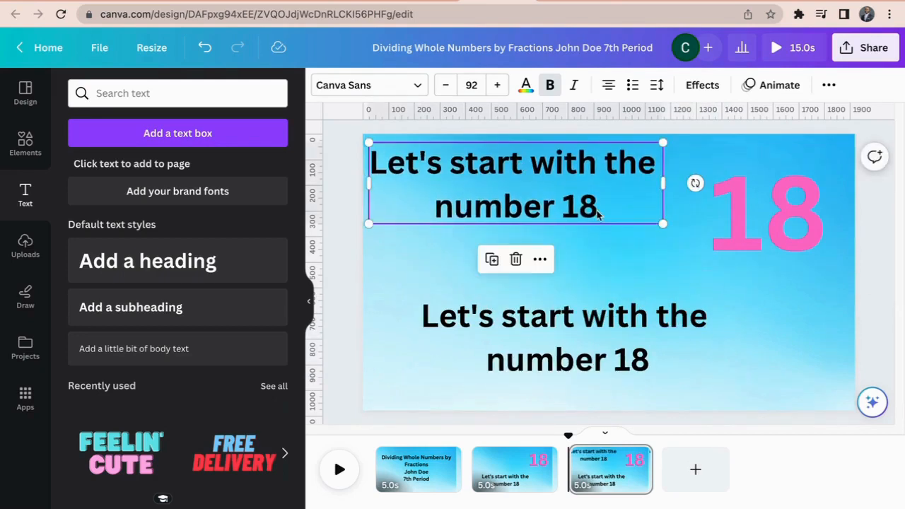
Step: Replace the upper text copy on the third page with "It looks like this" and shift it slightly to the left
{"action": "left_click", "coordinate": [597, 211]}
{"action": "left_click", "coordinate": [598, 210]}
{"action": "key", "text": "BackSpace"}
{"action": "key", "text": "BackSpace"}
{"action": "key", "text": "BackSpace"}
{"action": "key", "text": "BackSpace"}
{"action": "key", "text": "BackSpace"}
{"action": "key", "text": "BackSpace"}
{"action": "key", "text": "BackSpace"}
{"action": "key", "text": "BackSpace"}
{"action": "key", "text": "BackSpace"}
{"action": "key", "text": "BackSpace"}
{"action": "key", "text": "BackSpace"}
{"action": "key", "text": "BackSpace"}
{"action": "key", "text": "BackSpace"}
{"action": "key", "text": "BackSpace"}
{"action": "key", "text": "BackSpace"}
{"action": "key", "text": "BackSpace"}
{"action": "key", "text": "BackSpace"}
{"action": "key", "text": "BackSpace"}
{"action": "key", "text": "BackSpace"}
{"action": "key", "text": "BackSpace"}
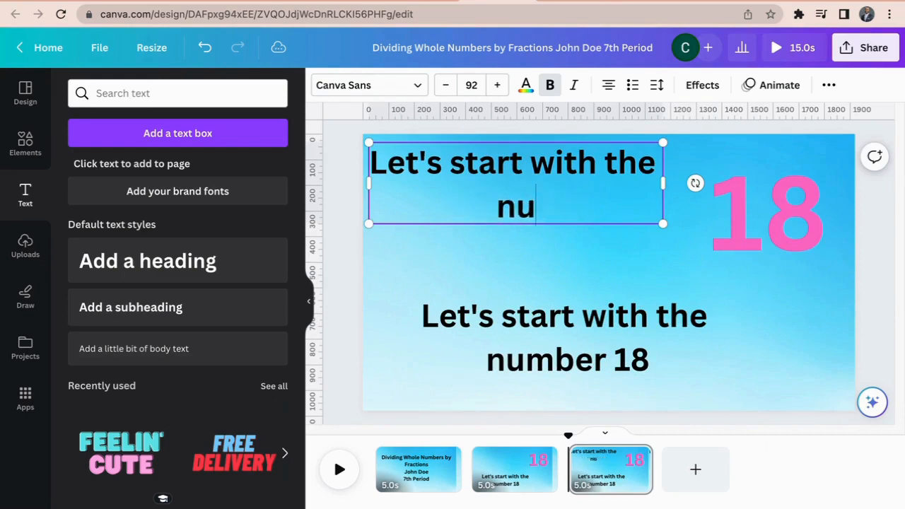
{"action": "key", "text": "BackSpace"}
{"action": "key", "text": "BackSpace"}
{"action": "key", "text": "BackSpace"}
{"action": "key", "text": "BackSpace"}
{"action": "key", "text": "BackSpace"}
{"action": "type", "text": "It oo"}
{"action": "key", "text": "BackSpace"}
{"action": "key", "text": "BackSpace"}
{"action": "type", "text": "looks lie"}
{"action": "key", "text": "BackSpace"}
{"action": "type", "text": "ke this"}
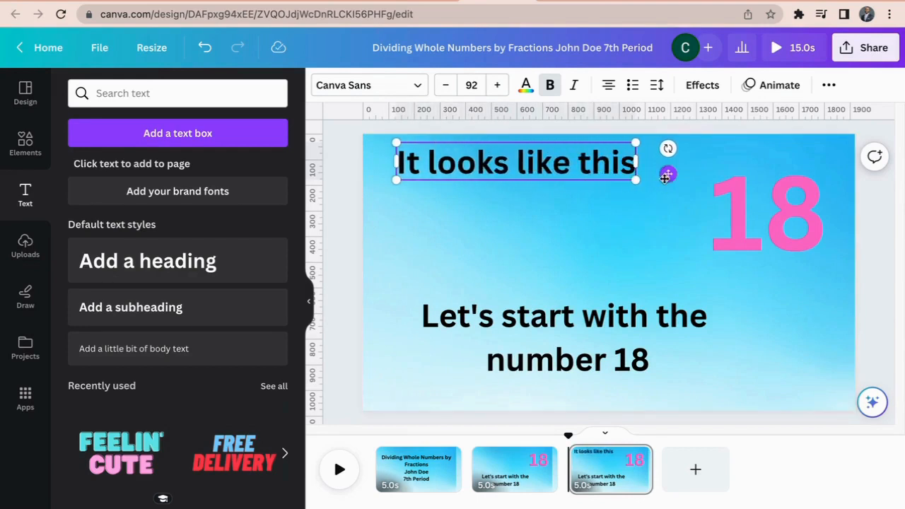
{"action": "left_click_drag", "start_coordinate": [668, 174], "coordinate": [644, 180]}
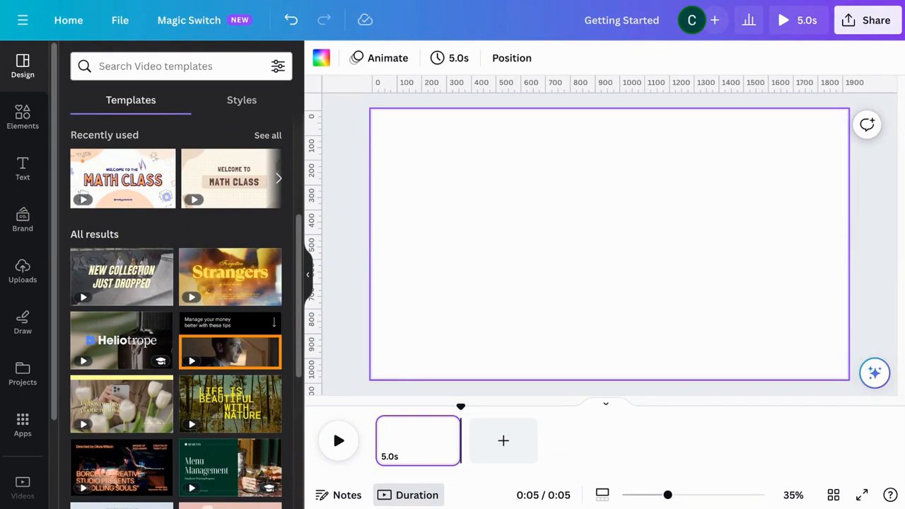
Step: Search the video templates for "math" in the blank Getting Started design
{"action": "left_click", "coordinate": [119, 66]}
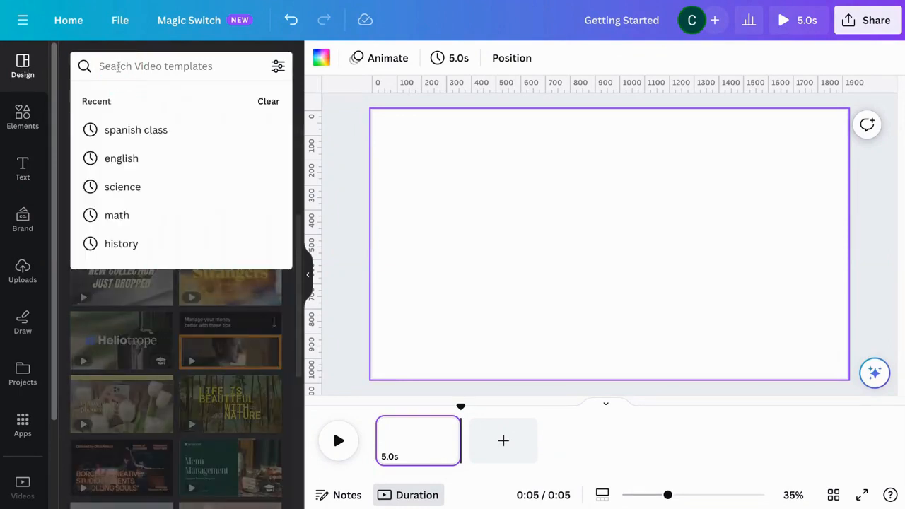
{"action": "type", "text": "math"}
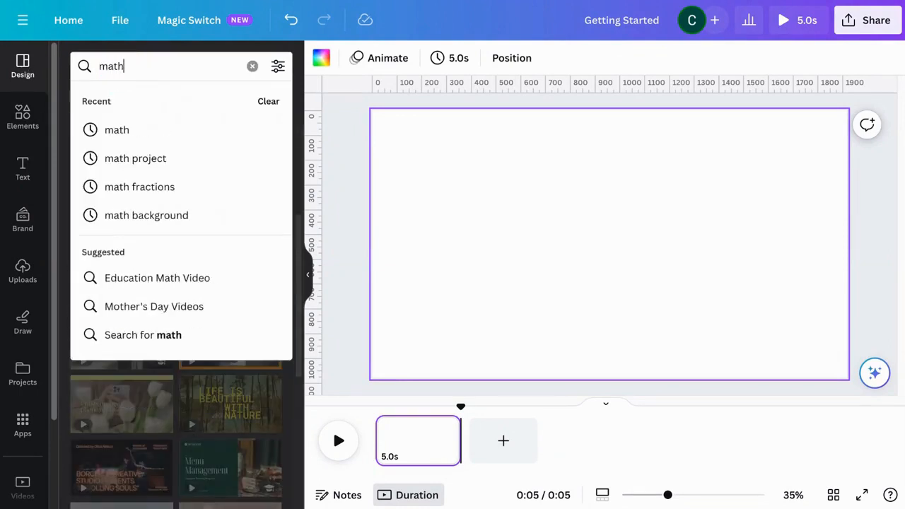
{"action": "key", "text": "Return"}
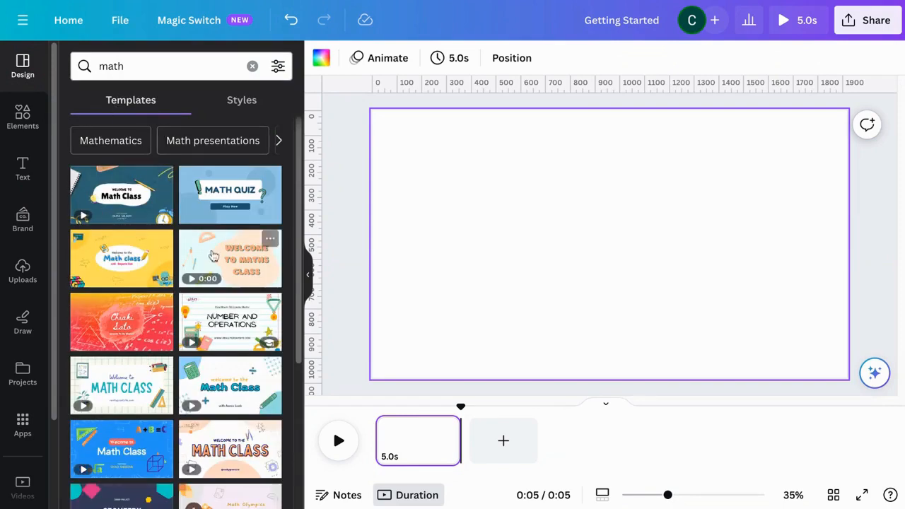
Step: Replace the template search term with "english" and run the search
{"action": "left_click", "coordinate": [174, 68]}
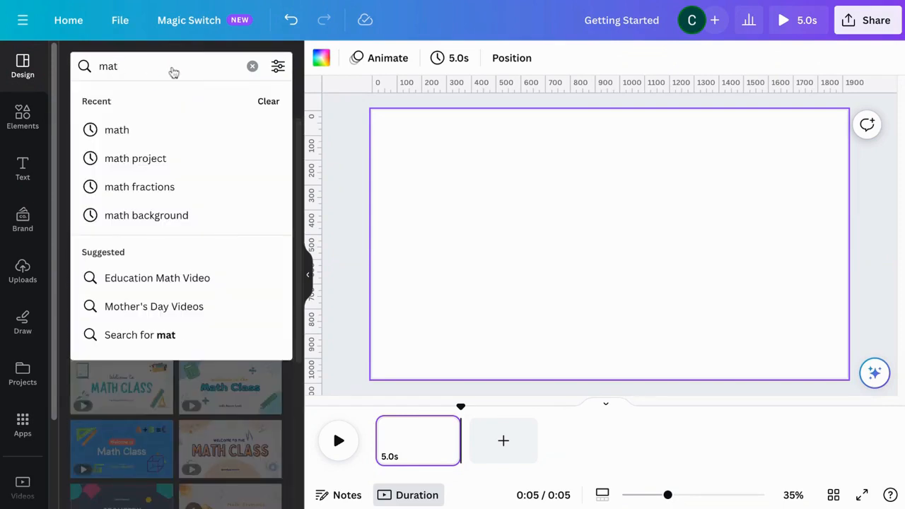
{"action": "key", "text": "BackSpace"}
{"action": "key", "text": "BackSpace"}
{"action": "key", "text": "BackSpace"}
{"action": "type", "text": "english"}
{"action": "key", "text": "Return"}
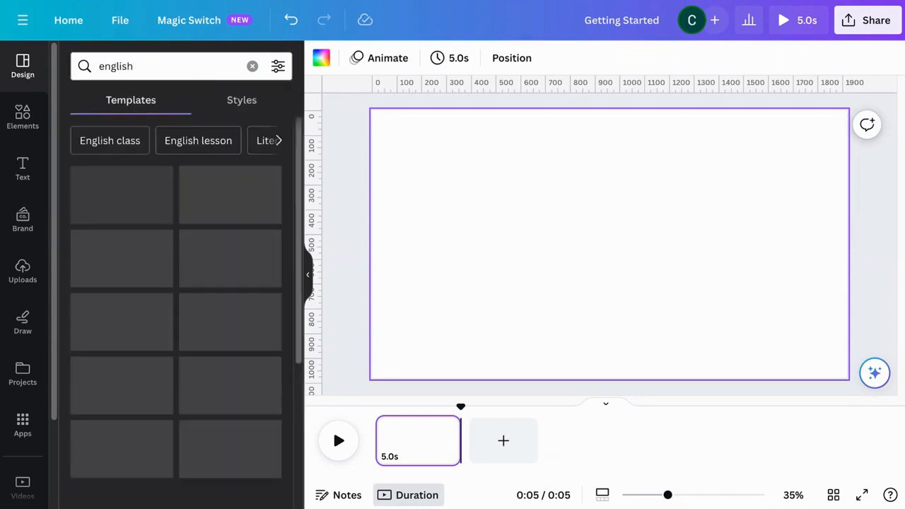
Step: Change the template search back to "math" and run it
{"action": "left_click", "coordinate": [155, 73]}
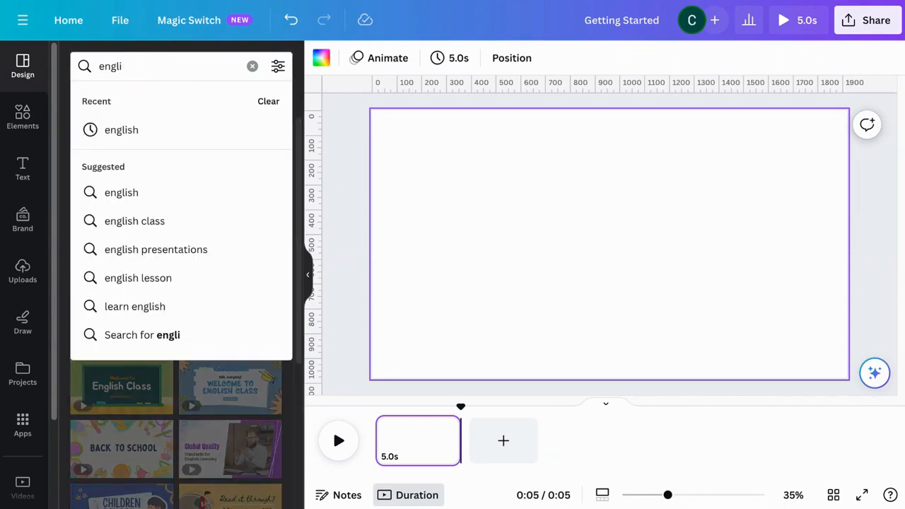
{"action": "key", "text": "BackSpace"}
{"action": "key", "text": "BackSpace"}
{"action": "key", "text": "BackSpace"}
{"action": "key", "text": "BackSpace"}
{"action": "key", "text": "BackSpace"}
{"action": "type", "text": "math"}
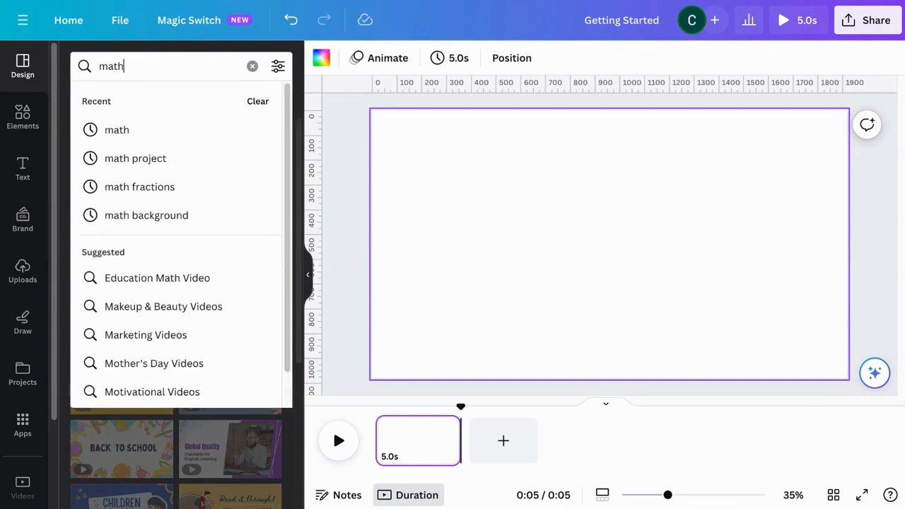
{"action": "key", "text": "Return"}
{"action": "left_click", "coordinate": [145, 63]}
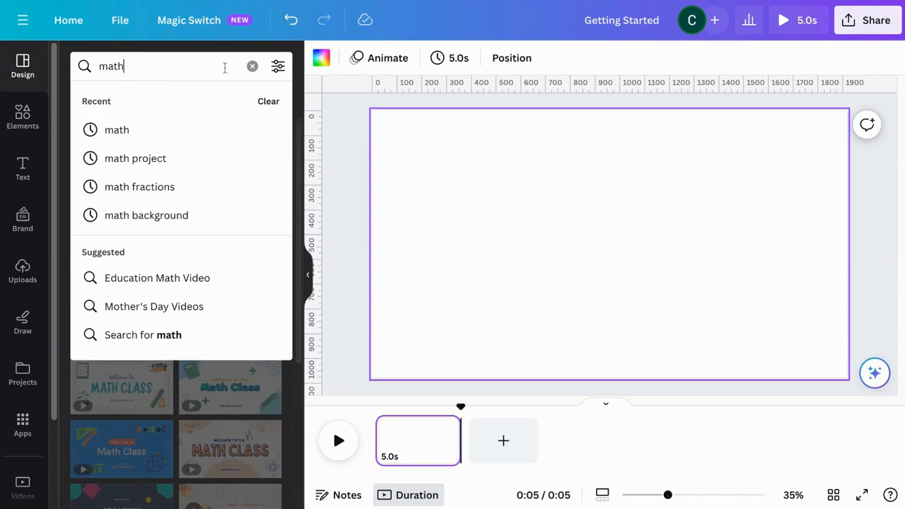
{"action": "key", "text": "Return"}
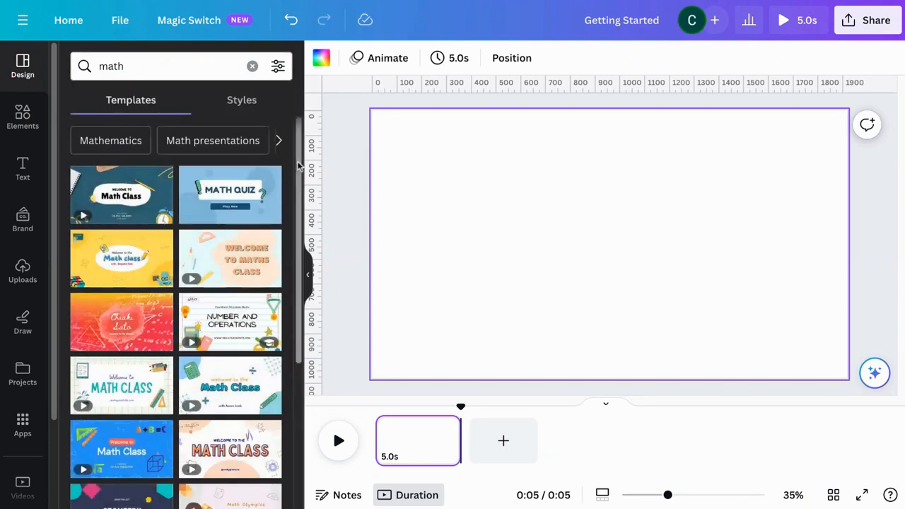
Step: Apply the Minimalist White Welcome to Math Class Video template to the blank page
{"action": "scroll", "coordinate": [297, 165], "scroll_direction": "down", "scroll_amount": 5}
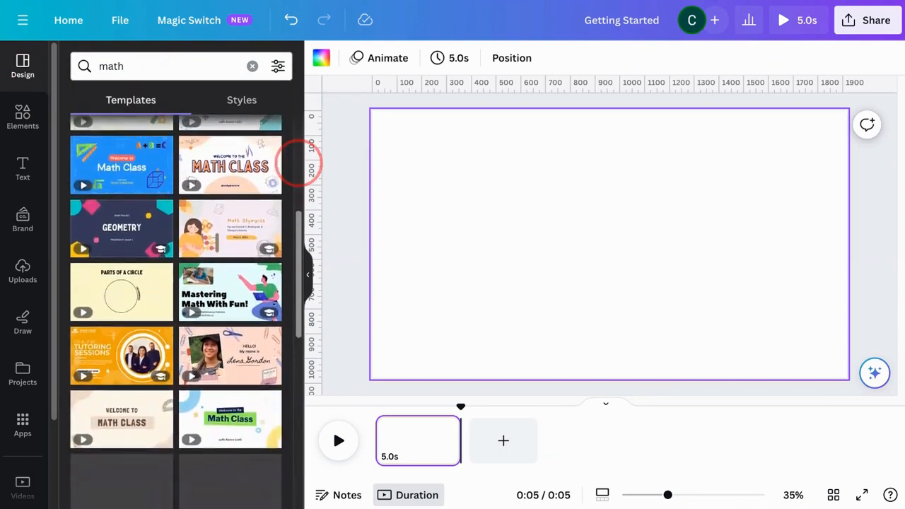
{"action": "scroll", "coordinate": [298, 161], "scroll_direction": "down", "scroll_amount": 1}
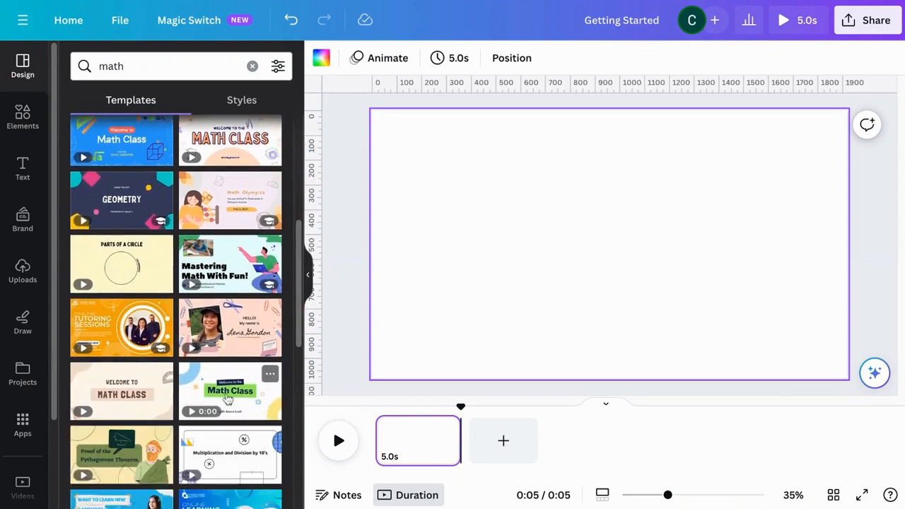
{"action": "left_click", "coordinate": [228, 396]}
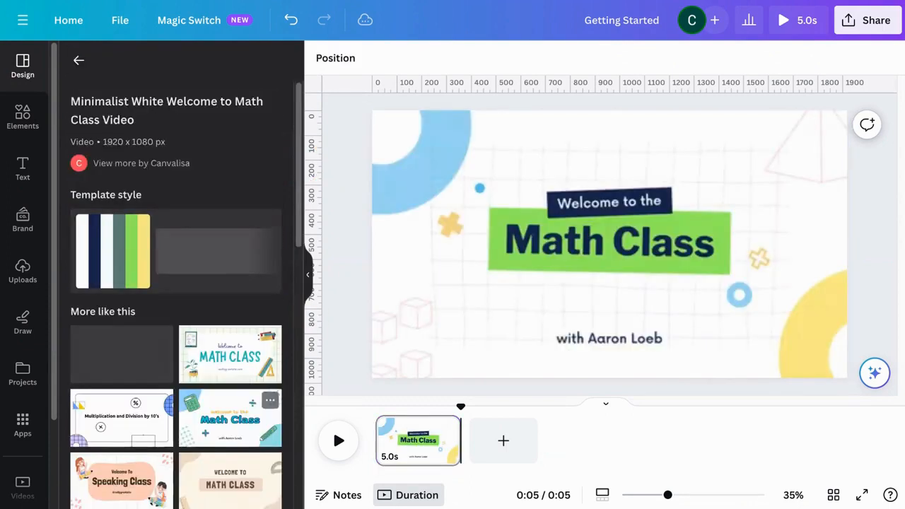
{"action": "left_click_drag", "start_coordinate": [299, 212], "coordinate": [298, 288]}
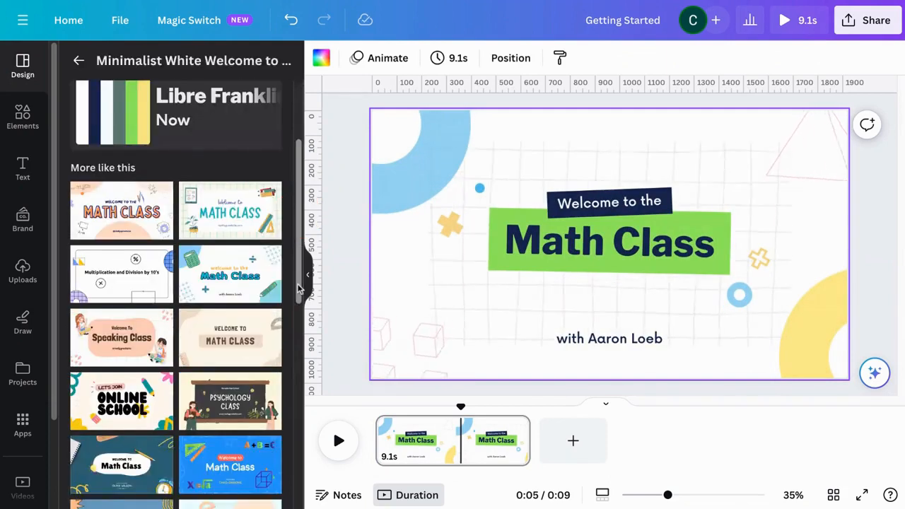
Step: Delete the green "Math Class" title and the presenter name line from the template page
{"action": "left_click", "coordinate": [609, 241]}
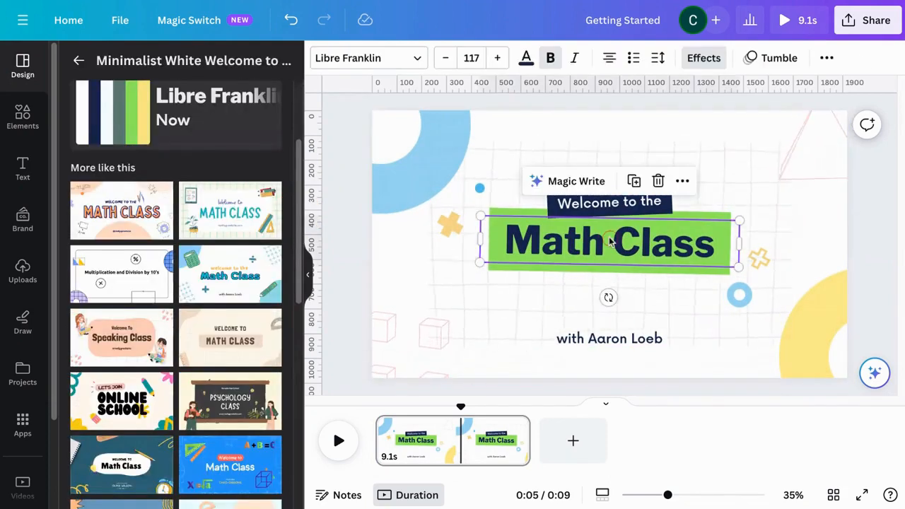
{"action": "key", "text": "Delete"}
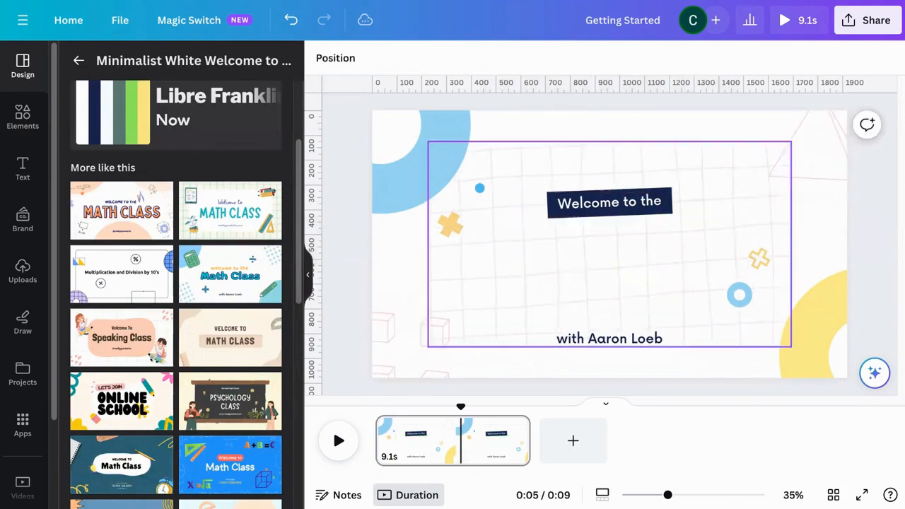
{"action": "left_click", "coordinate": [615, 341]}
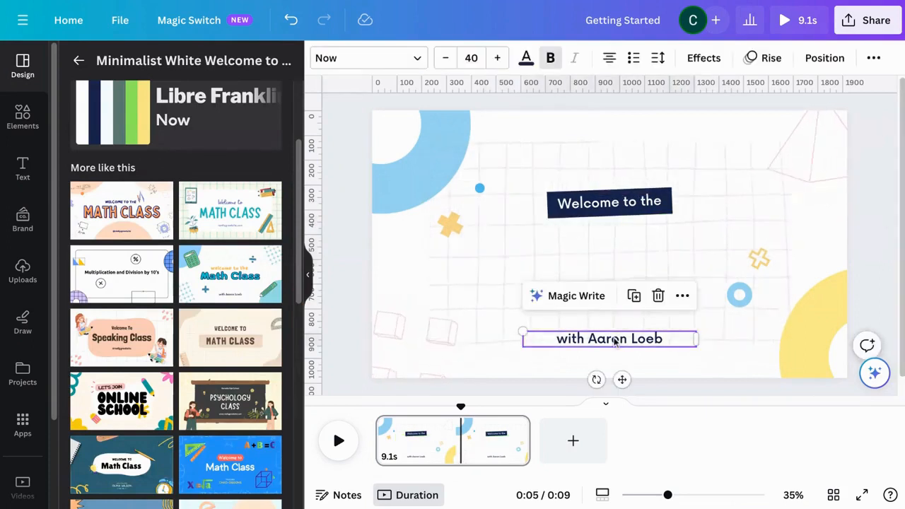
{"action": "key", "text": "Delete"}
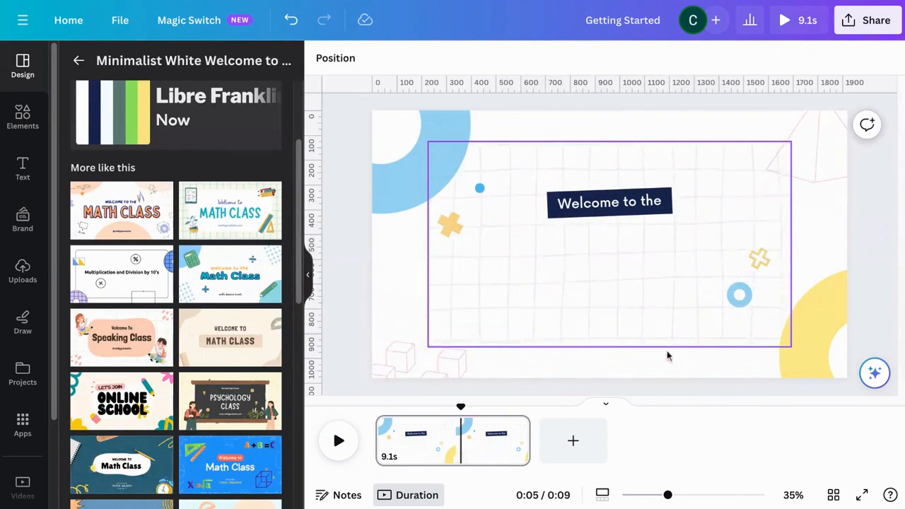
Step: Duplicate the edited template page as a second page
{"action": "left_click", "coordinate": [515, 428]}
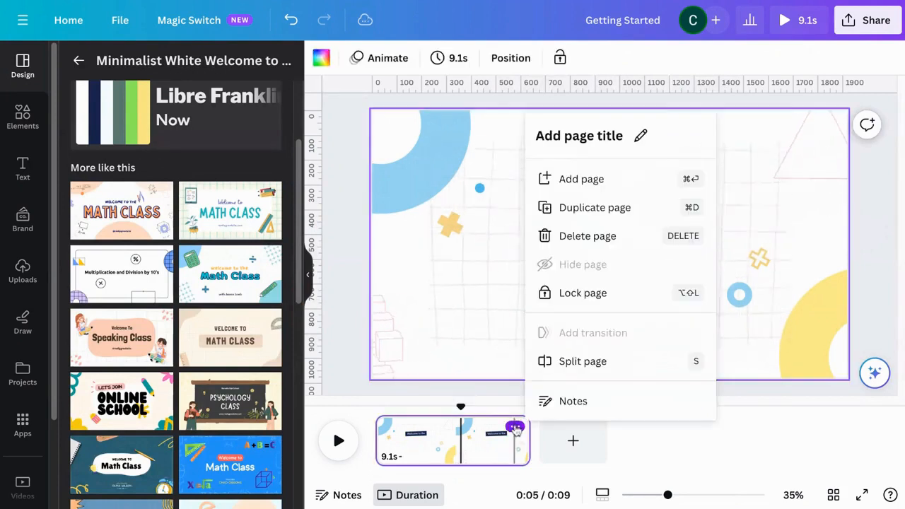
{"action": "left_click", "coordinate": [580, 209]}
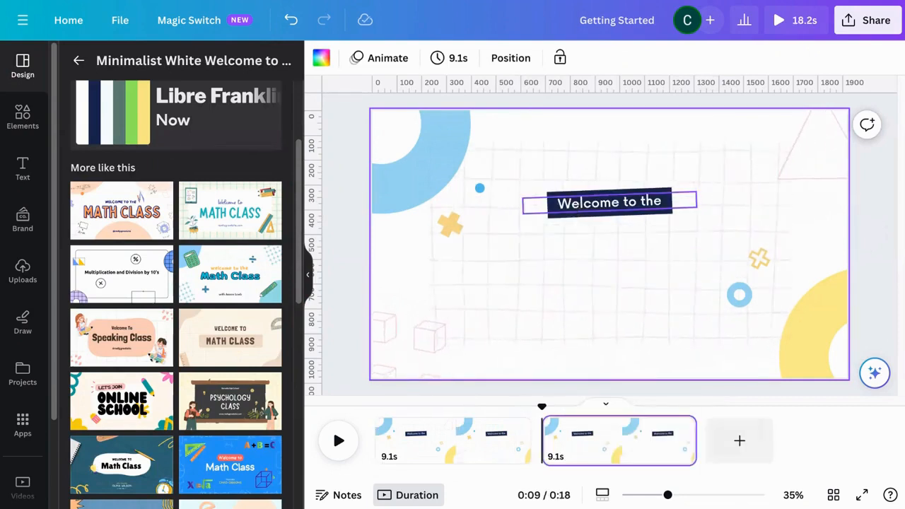
Step: Delete the "Welcome to the" text label from the second page
{"action": "left_click", "coordinate": [610, 202]}
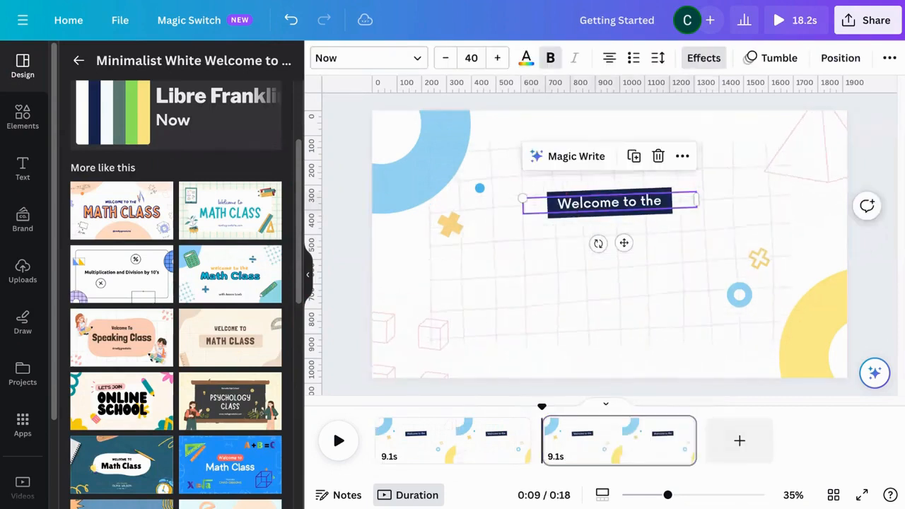
{"action": "key", "text": "Delete"}
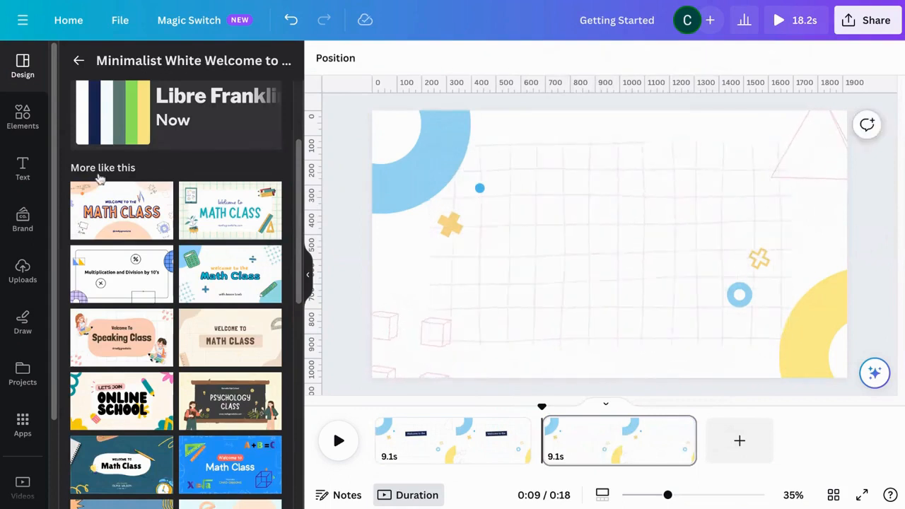
Step: Clear the previous elements search and search the elements for "books"
{"action": "left_click", "coordinate": [22, 119]}
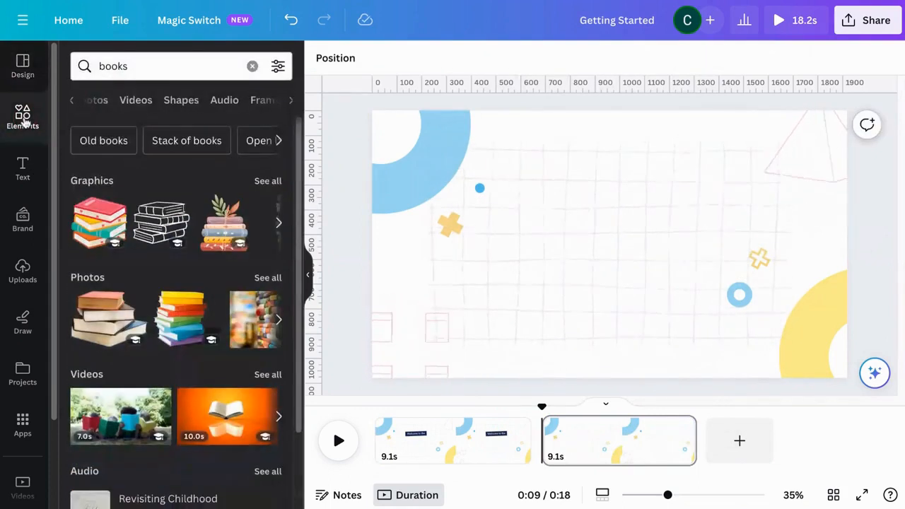
{"action": "left_click", "coordinate": [133, 67]}
{"action": "left_click", "coordinate": [252, 66]}
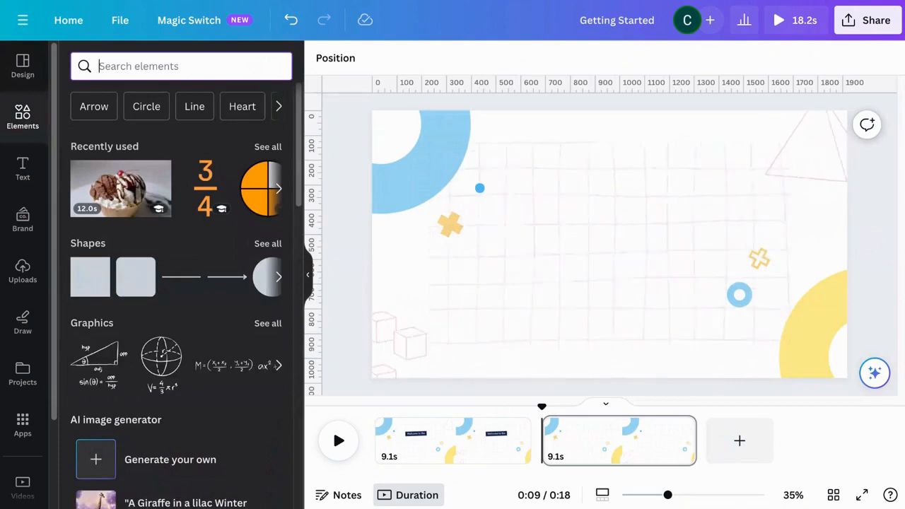
{"action": "left_click", "coordinate": [120, 66]}
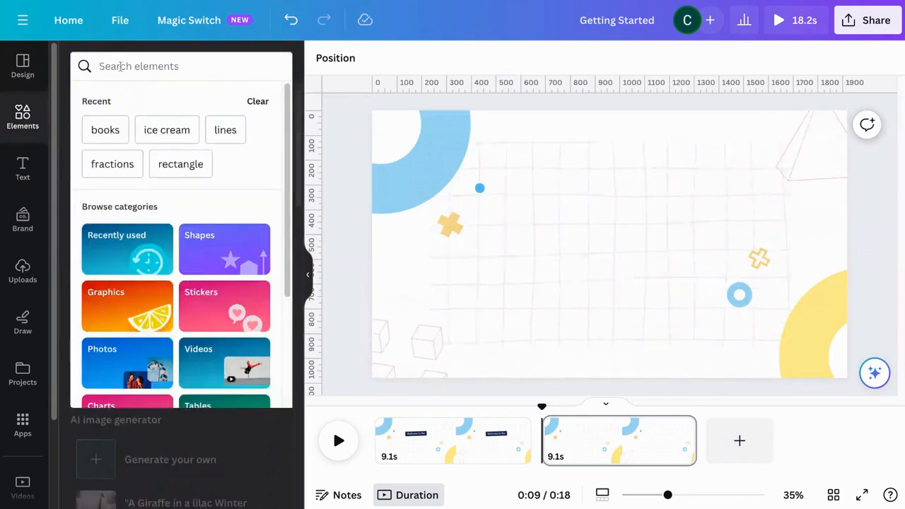
{"action": "type", "text": "books"}
{"action": "key", "text": "Return"}
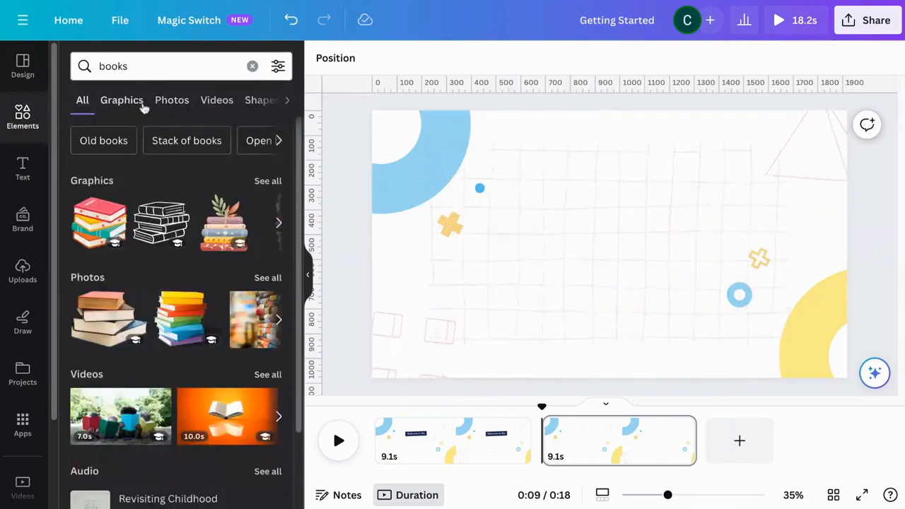
Step: Show all video results for books and add the 10-second clip of the stacked rainbow-coloured books to the second page
{"action": "left_click_drag", "start_coordinate": [301, 142], "coordinate": [301, 144]}
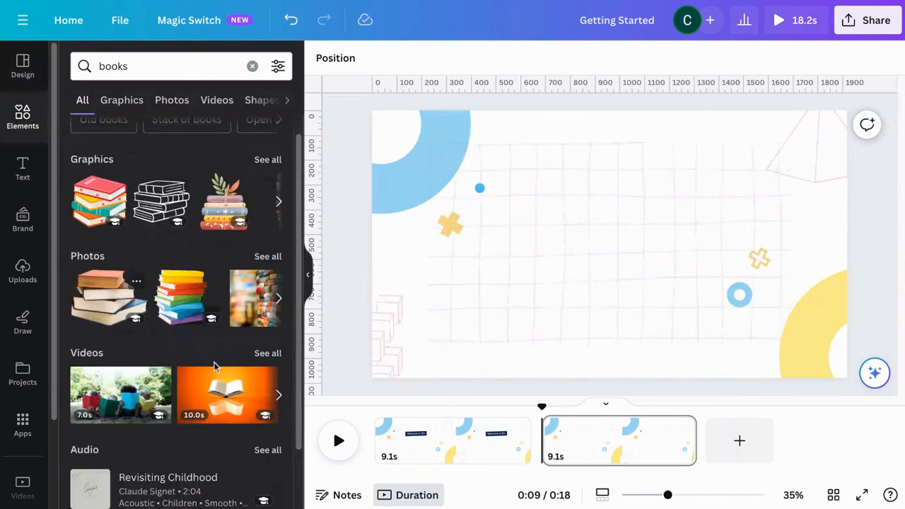
{"action": "left_click", "coordinate": [265, 353]}
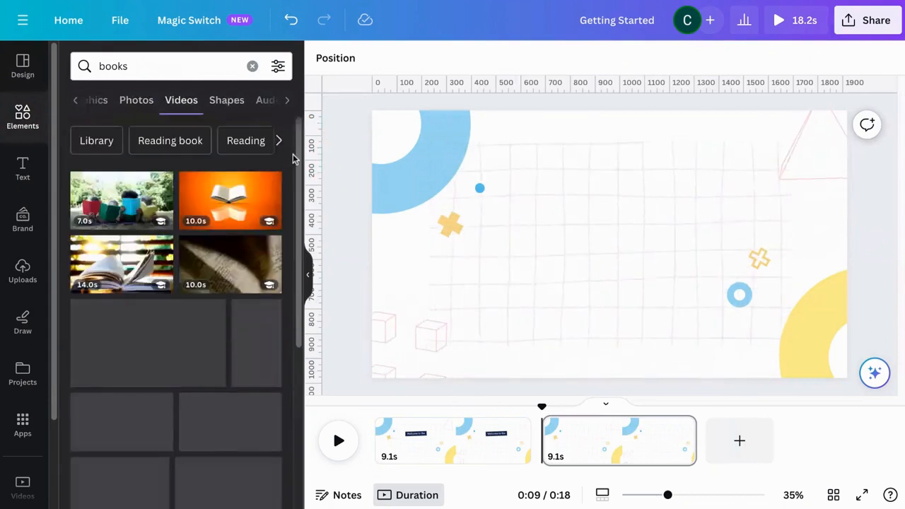
{"action": "left_click_drag", "start_coordinate": [298, 158], "coordinate": [293, 307]}
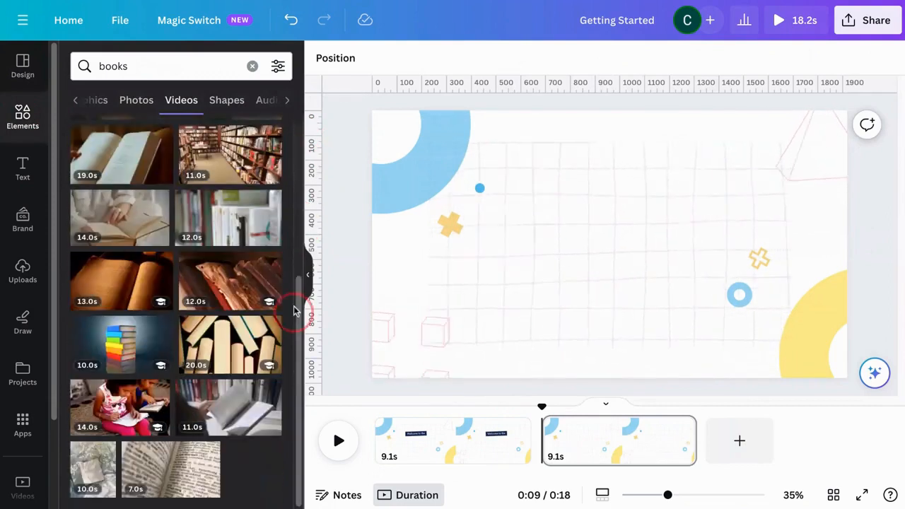
{"action": "left_click", "coordinate": [121, 345]}
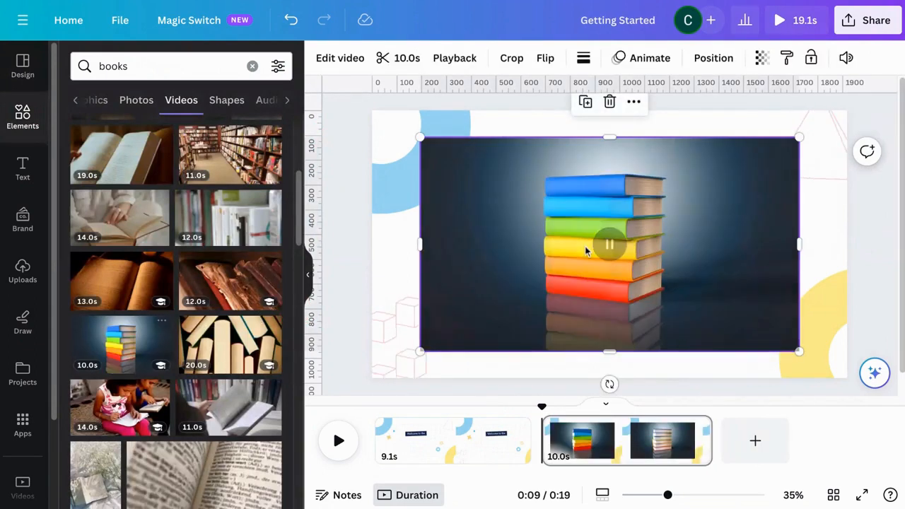
Step: Crop the books video's right side, shrink it, and place it in the lower middle of the page grid
{"action": "left_click", "coordinate": [609, 244]}
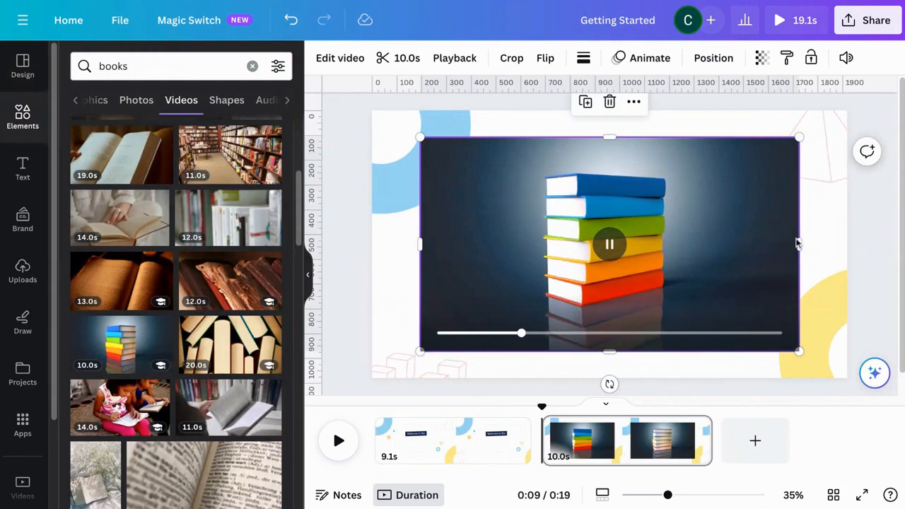
{"action": "left_click_drag", "start_coordinate": [799, 243], "coordinate": [700, 244]}
{"action": "left_click_drag", "start_coordinate": [699, 351], "coordinate": [597, 272]}
{"action": "left_click_drag", "start_coordinate": [554, 211], "coordinate": [670, 293]}
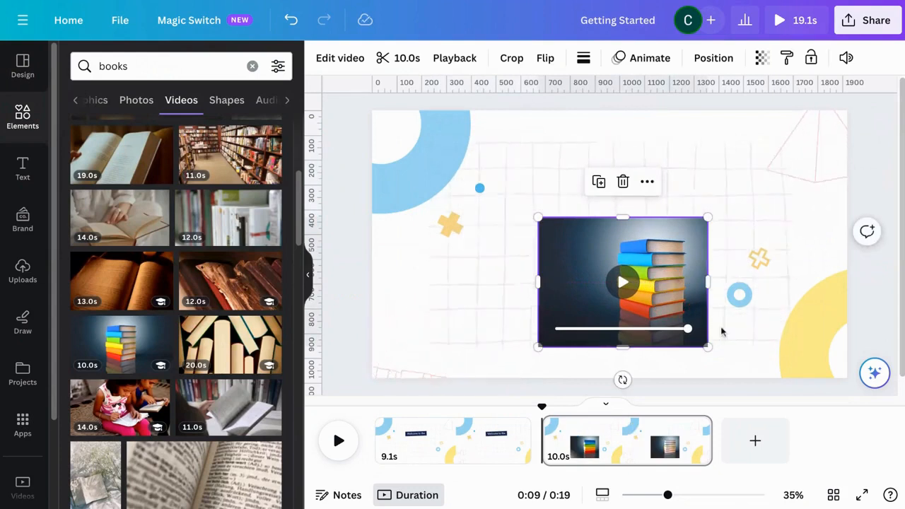
Step: Add a third page containing the same stacked books video and give the page a light gray background
{"action": "left_click", "coordinate": [755, 442]}
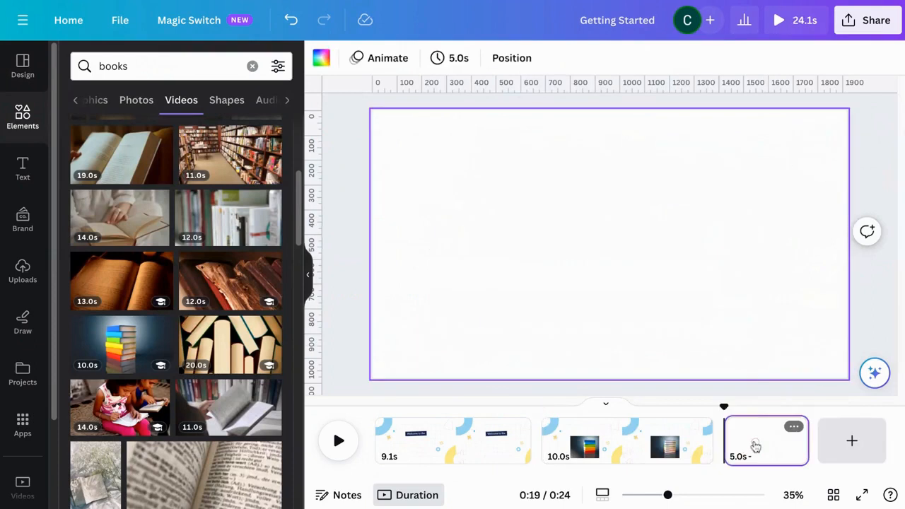
{"action": "left_click", "coordinate": [125, 348]}
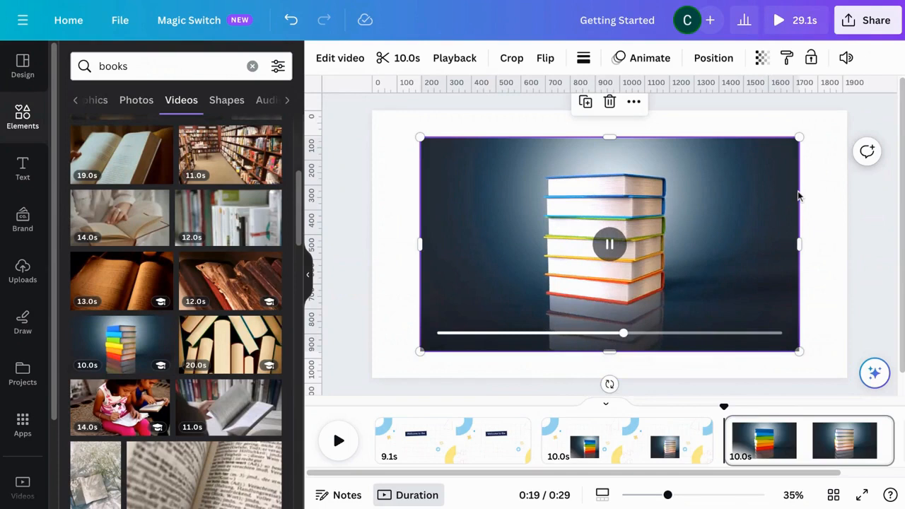
{"action": "left_click", "coordinate": [821, 187]}
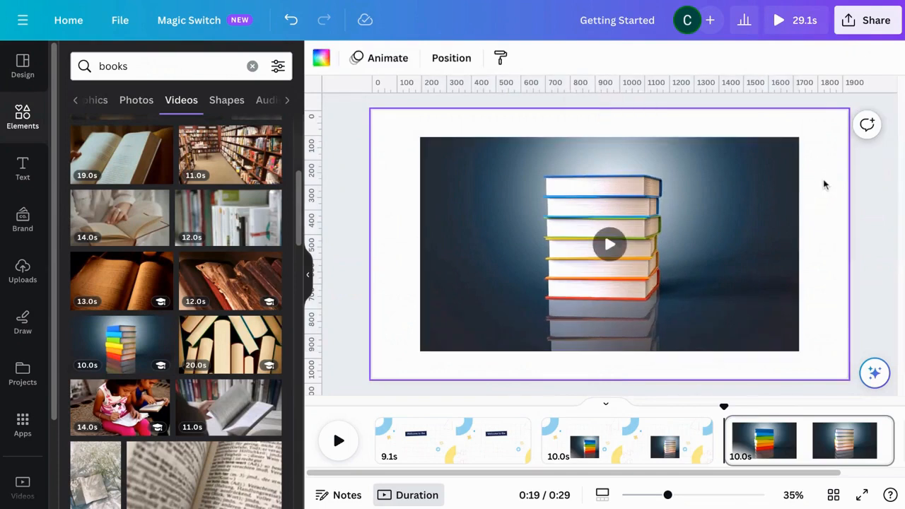
{"action": "left_click", "coordinate": [321, 61]}
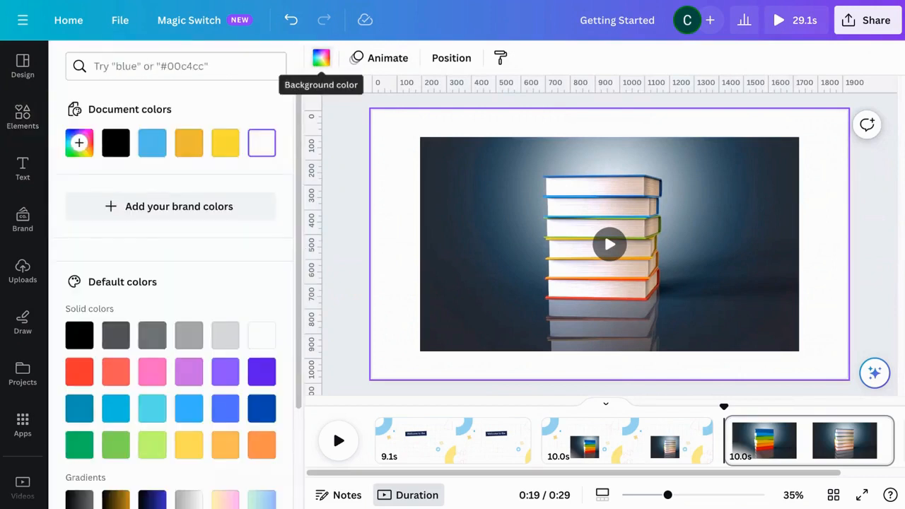
{"action": "left_click", "coordinate": [226, 335]}
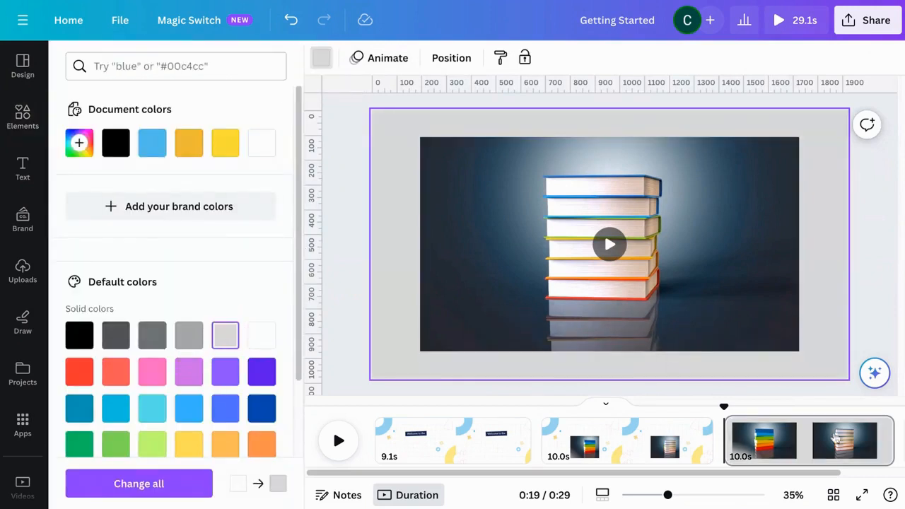
Step: Duplicate the gray page with the books video
{"action": "left_click", "coordinate": [879, 428]}
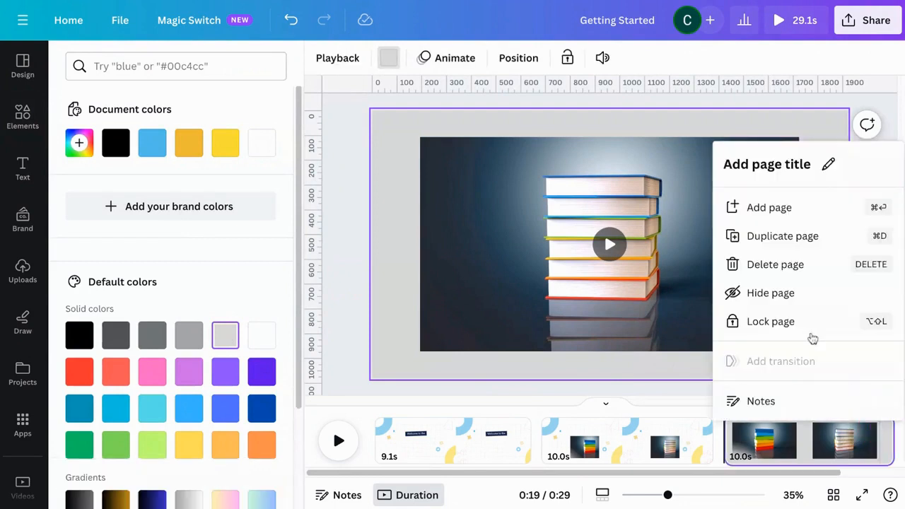
{"action": "left_click", "coordinate": [775, 237]}
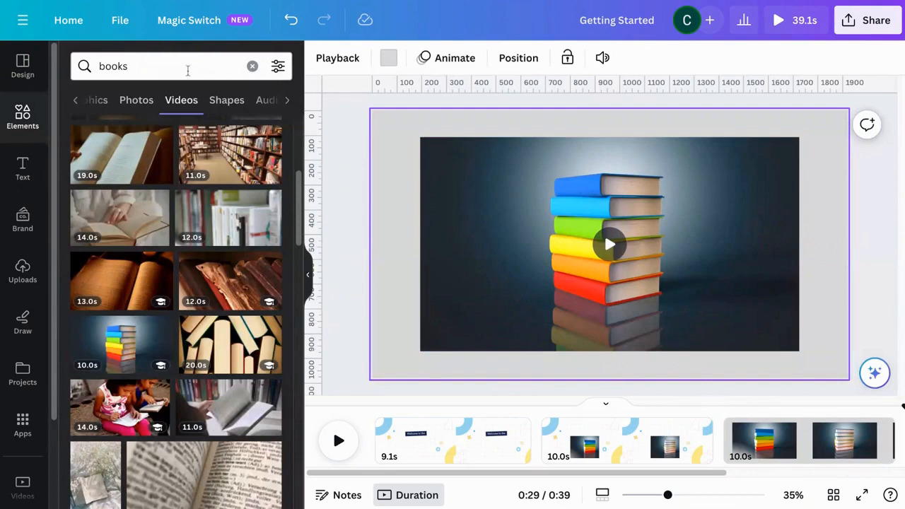
Step: Replace the "books" search with "ice cream" and look through the video results
{"action": "left_click", "coordinate": [187, 68]}
{"action": "key", "text": "BackSpace"}
{"action": "key", "text": "BackSpace"}
{"action": "key", "text": "BackSpace"}
{"action": "key", "text": "BackSpace"}
{"action": "key", "text": "BackSpace"}
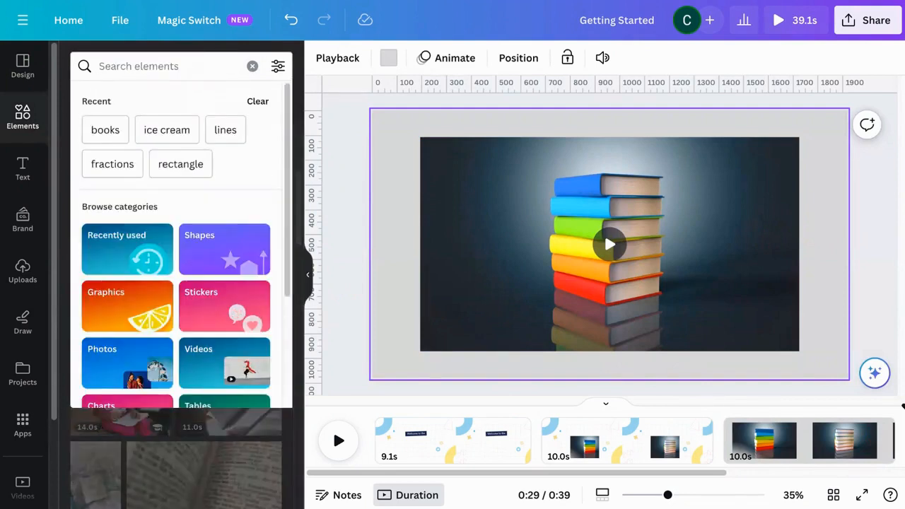
{"action": "type", "text": "ice crea"}
{"action": "key", "text": "Return"}
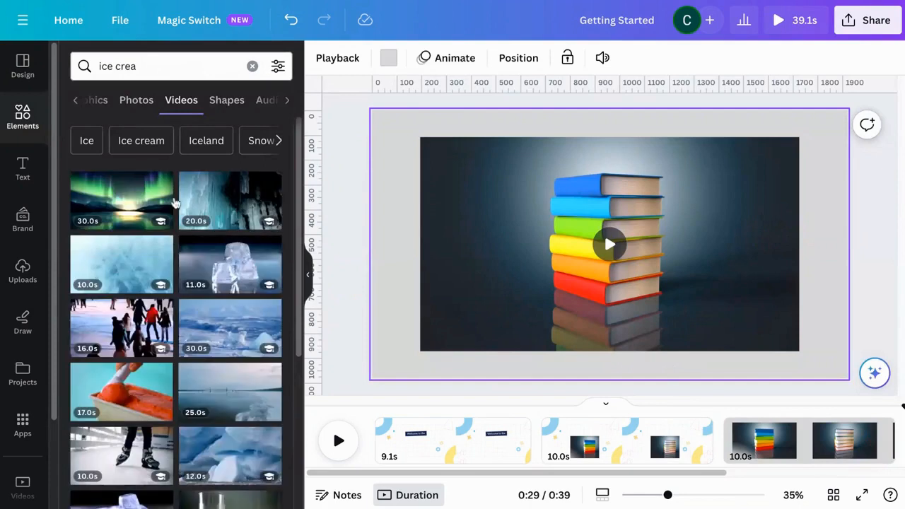
{"action": "left_click", "coordinate": [151, 71]}
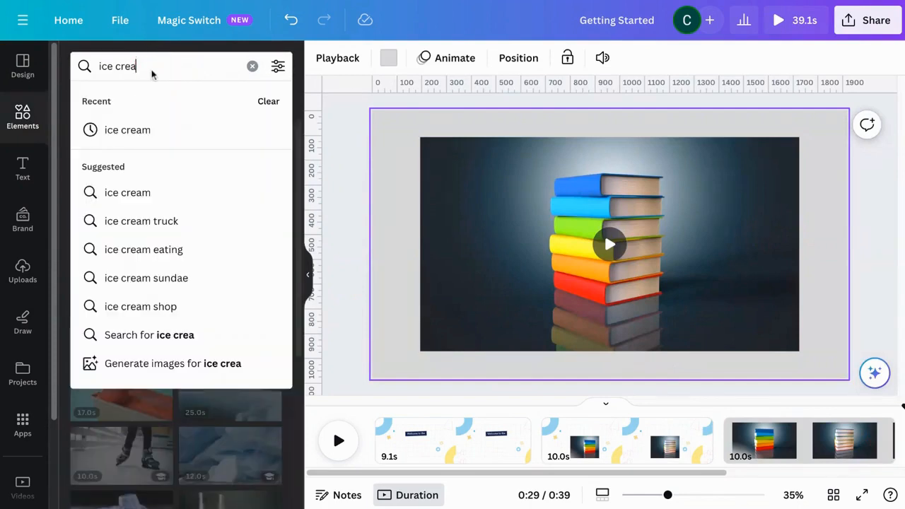
{"action": "type", "text": "m"}
{"action": "key", "text": "Return"}
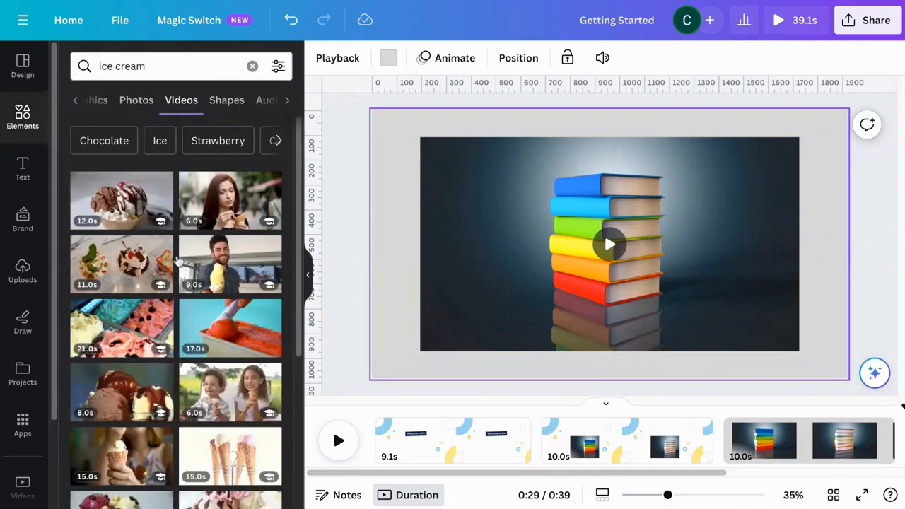
{"action": "scroll", "coordinate": [297, 222], "scroll_direction": "down", "scroll_amount": 1}
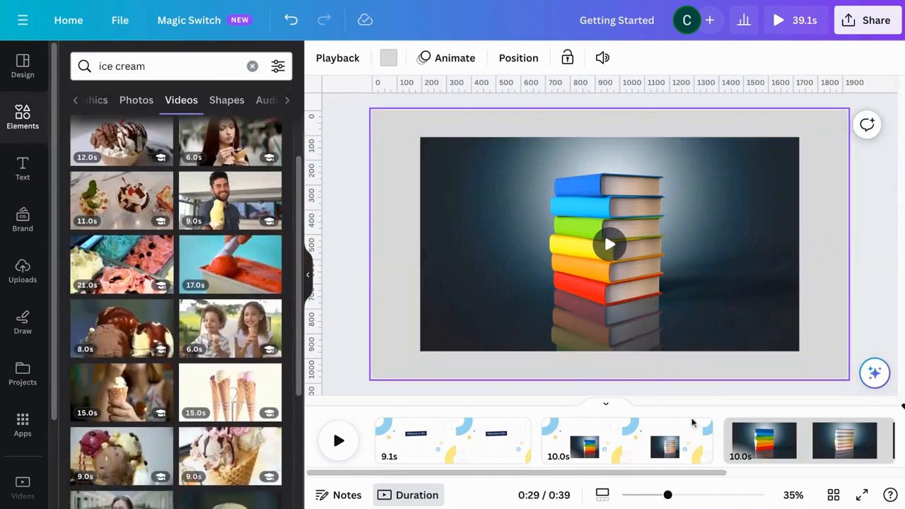
Step: Replace the books video on the duplicated page with the 12-second clip of the chocolate and vanilla ice cream sundae
{"action": "left_click", "coordinate": [689, 265]}
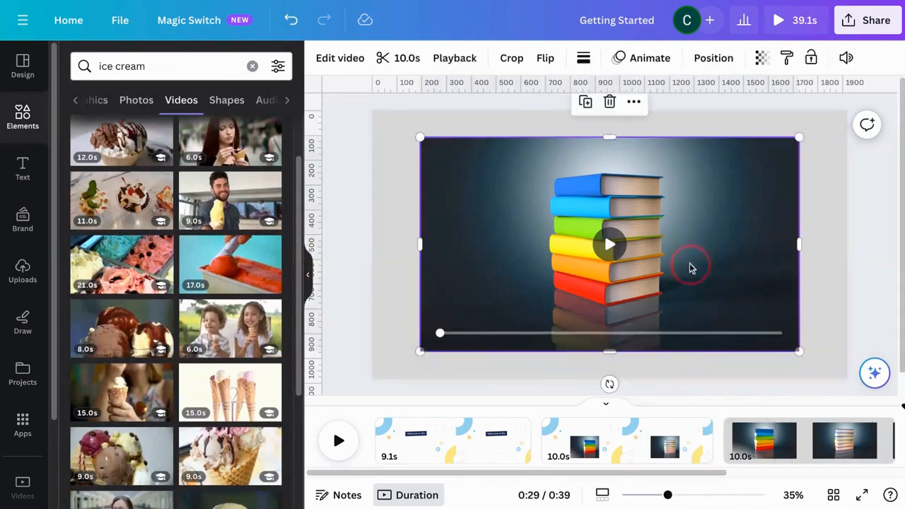
{"action": "left_click", "coordinate": [609, 102]}
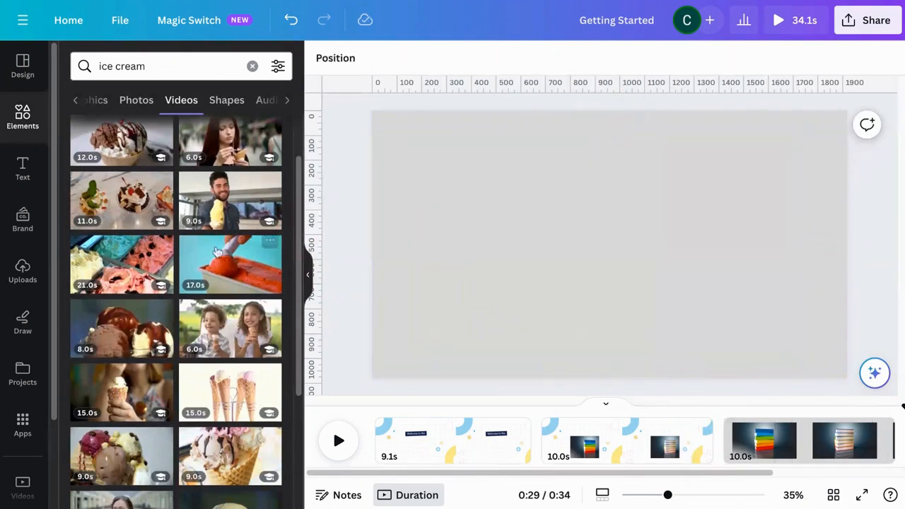
{"action": "left_click", "coordinate": [121, 141]}
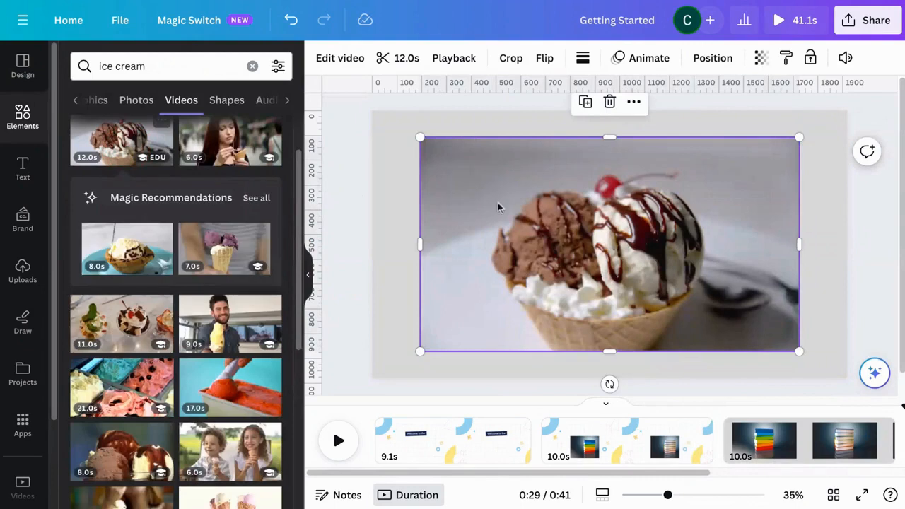
Step: Shrink the ice cream video toward the page's upper left and place the soft-serve cone graphic at the page's upper right
{"action": "left_click", "coordinate": [103, 102]}
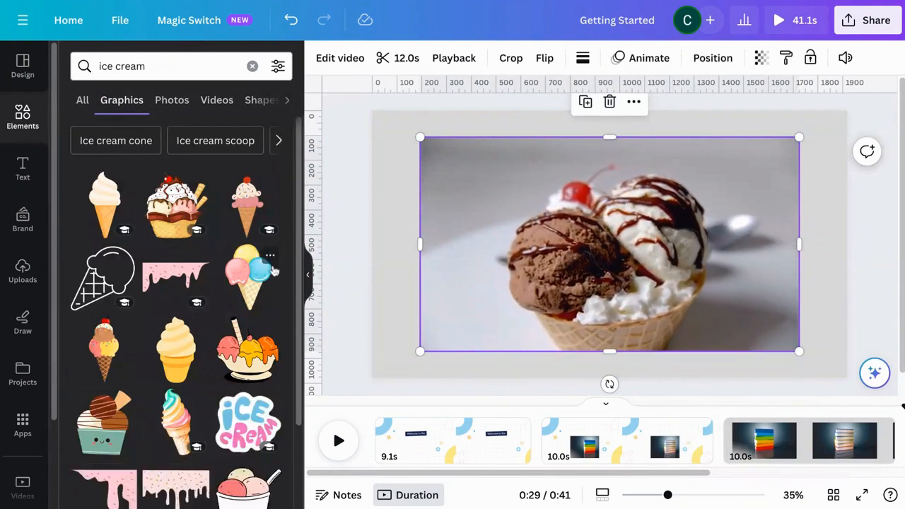
{"action": "mouse_move", "coordinate": [707, 318]}
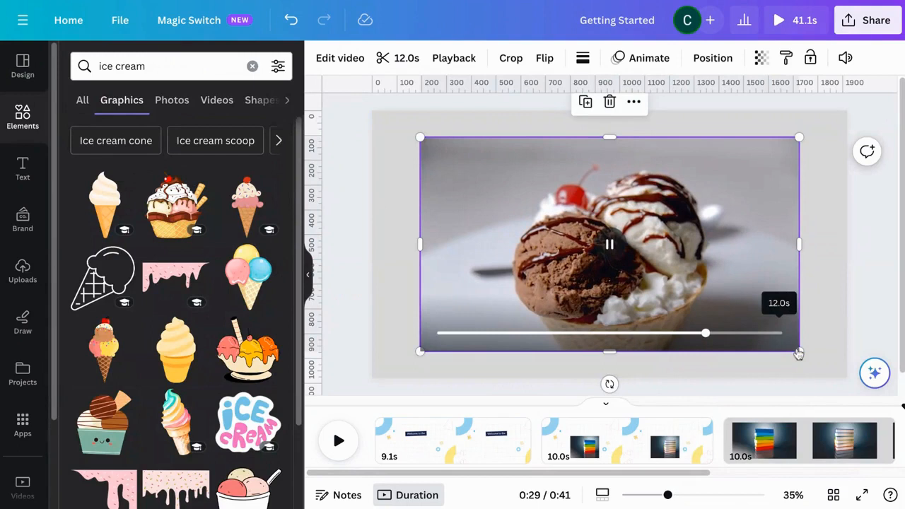
{"action": "left_click_drag", "start_coordinate": [798, 351], "coordinate": [540, 257]}
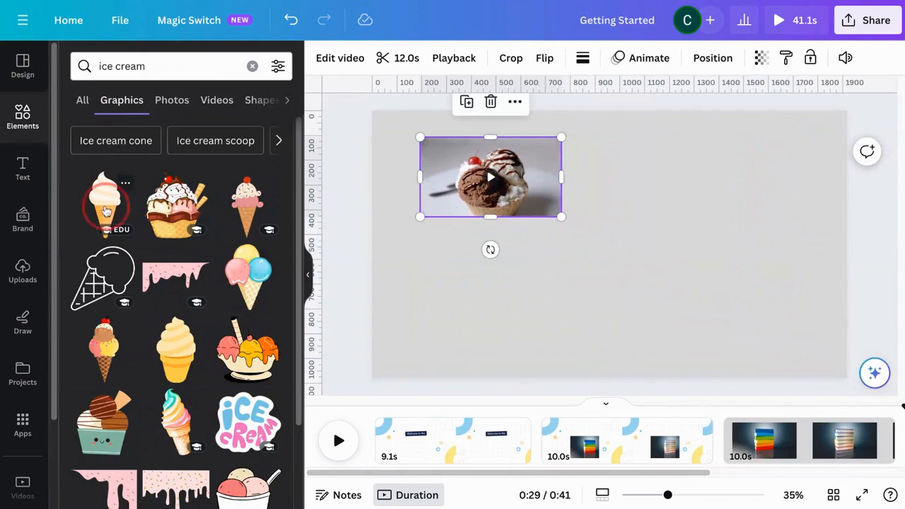
{"action": "left_click", "coordinate": [105, 211]}
{"action": "left_click_drag", "start_coordinate": [611, 233], "coordinate": [782, 167]}
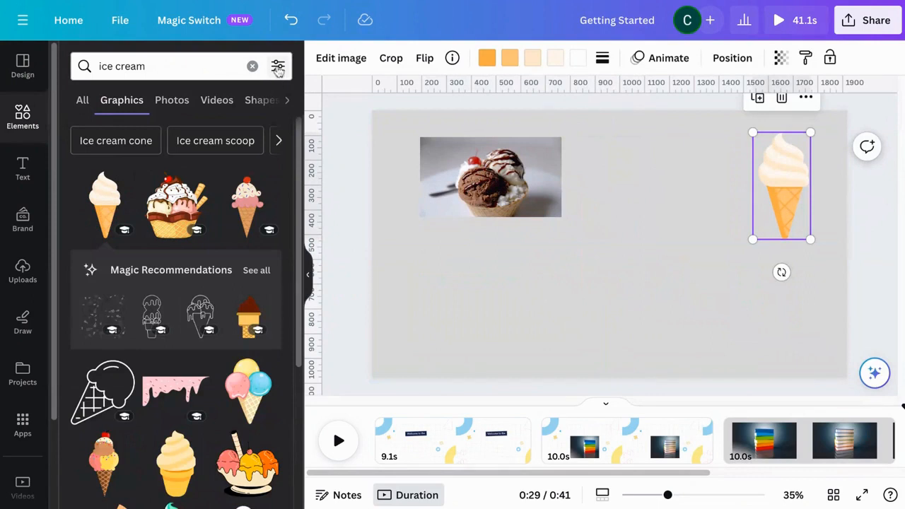
Step: Filter the ice cream graphics to Animated and add the pink, yellow and blue popsicle to the page
{"action": "left_click", "coordinate": [278, 67]}
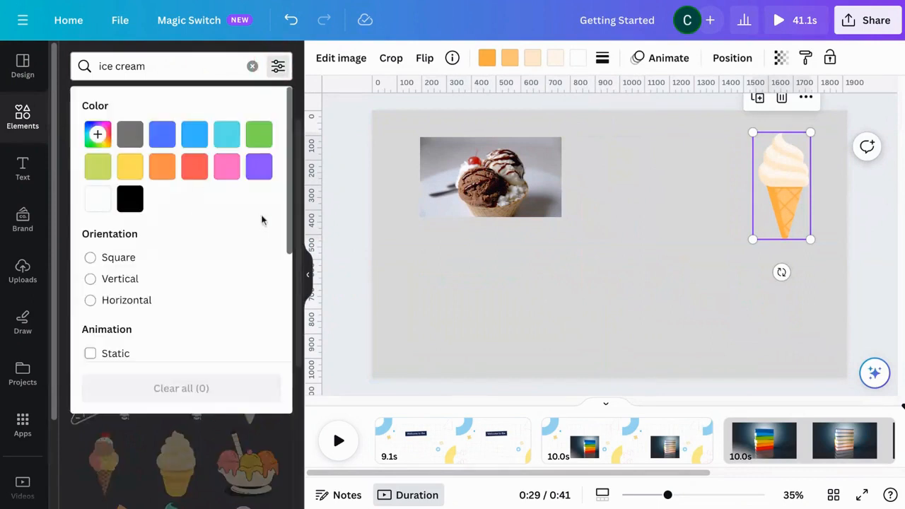
{"action": "scroll", "coordinate": [287, 228], "scroll_direction": "down", "scroll_amount": 3}
{"action": "left_click", "coordinate": [89, 289]}
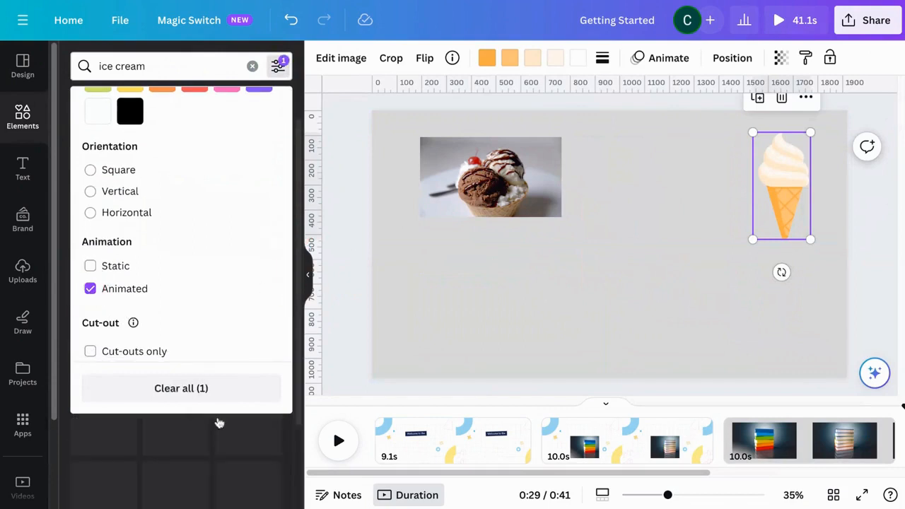
{"action": "left_click", "coordinate": [278, 437]}
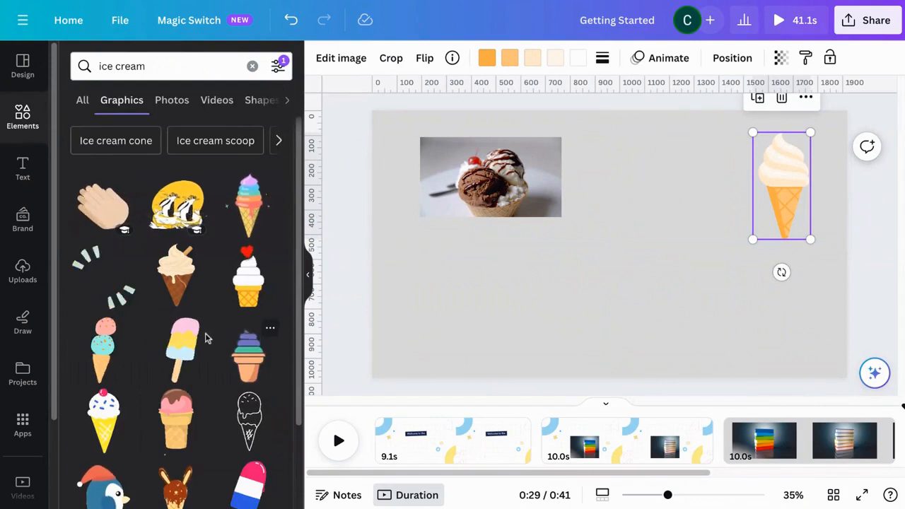
{"action": "left_click", "coordinate": [181, 338]}
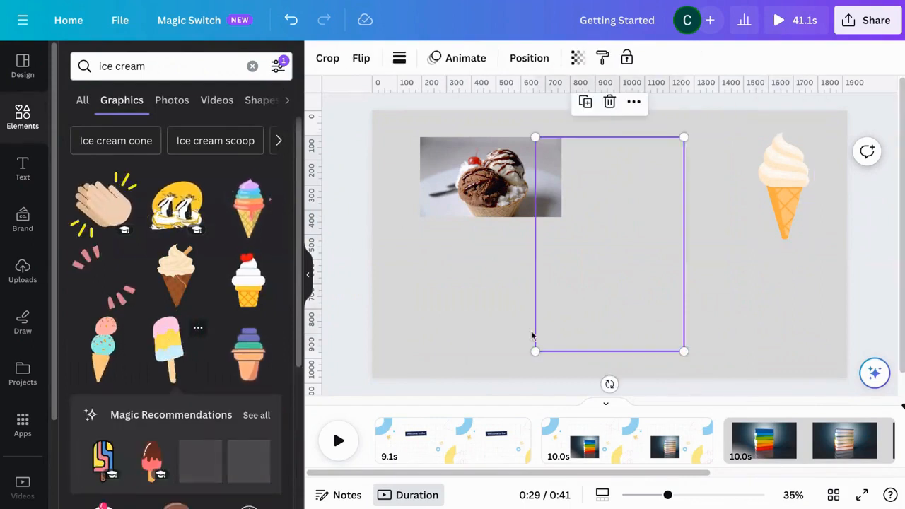
Step: Shrink the popsicle graphic to fit between the ice cream video and the cone, and try rotating the cone
{"action": "left_click_drag", "start_coordinate": [684, 351], "coordinate": [629, 271]}
{"action": "left_click_drag", "start_coordinate": [596, 228], "coordinate": [672, 223]}
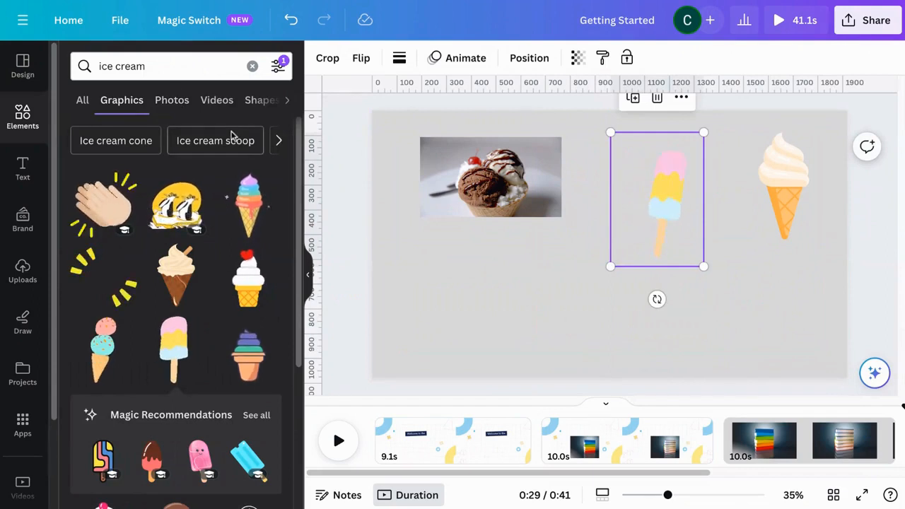
{"action": "left_click", "coordinate": [776, 204]}
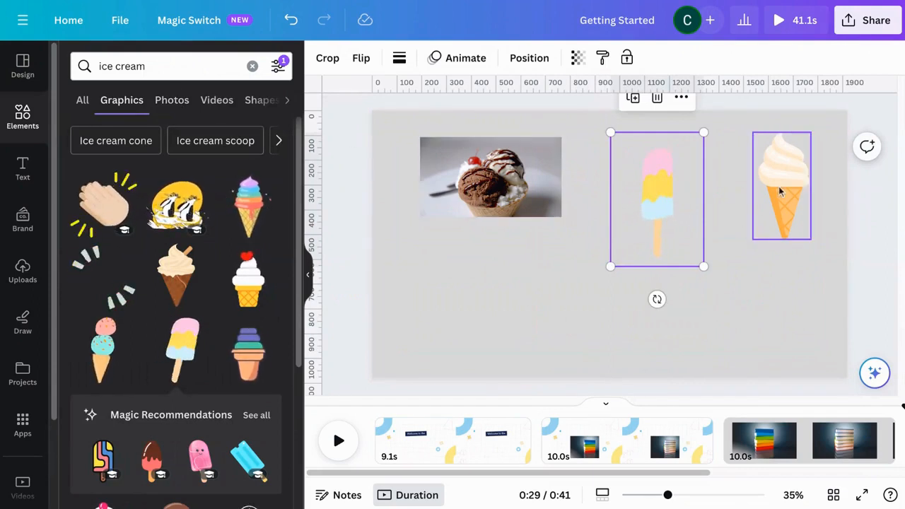
{"action": "mouse_move", "coordinate": [781, 272]}
{"action": "left_mouse_down"}
{"action": "mouse_move", "coordinate": [717, 270]}
{"action": "mouse_move", "coordinate": [769, 283]}
{"action": "mouse_move", "coordinate": [800, 276]}
{"action": "mouse_move", "coordinate": [781, 275]}
{"action": "left_mouse_up"}
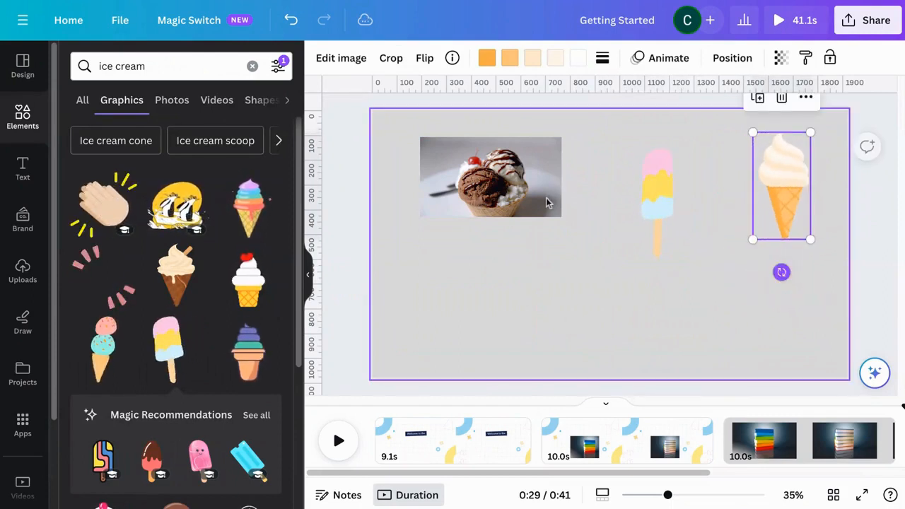
Step: Tilt the ice cream video slightly counterclockwise and enlarge it toward the popsicle
{"action": "left_click", "coordinate": [545, 203]}
{"action": "mouse_move", "coordinate": [489, 248]}
{"action": "left_mouse_down"}
{"action": "mouse_move", "coordinate": [431, 243]}
{"action": "mouse_move", "coordinate": [505, 249]}
{"action": "mouse_move", "coordinate": [495, 248]}
{"action": "left_mouse_up"}
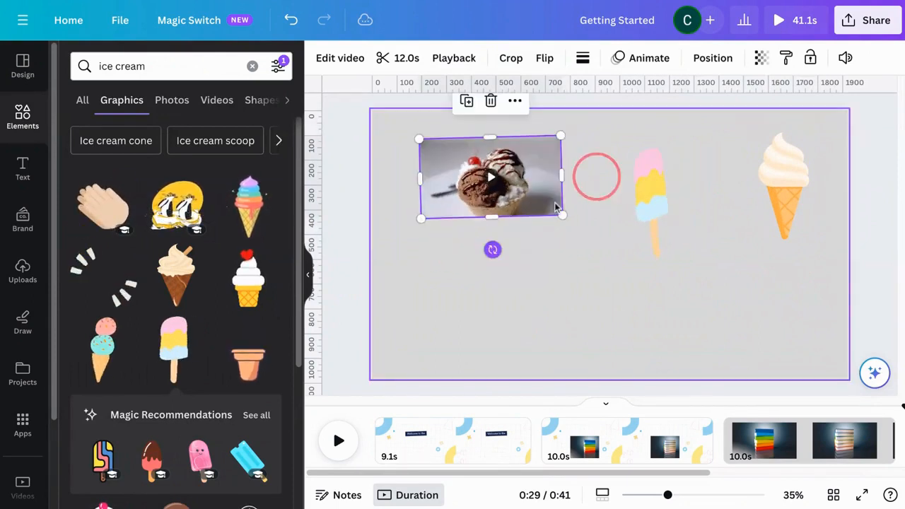
{"action": "left_click_drag", "start_coordinate": [562, 216], "coordinate": [597, 235]}
Step: Recolor the light cream swirl of the soft-serve cone graphic to pink
{"action": "left_click", "coordinate": [781, 185]}
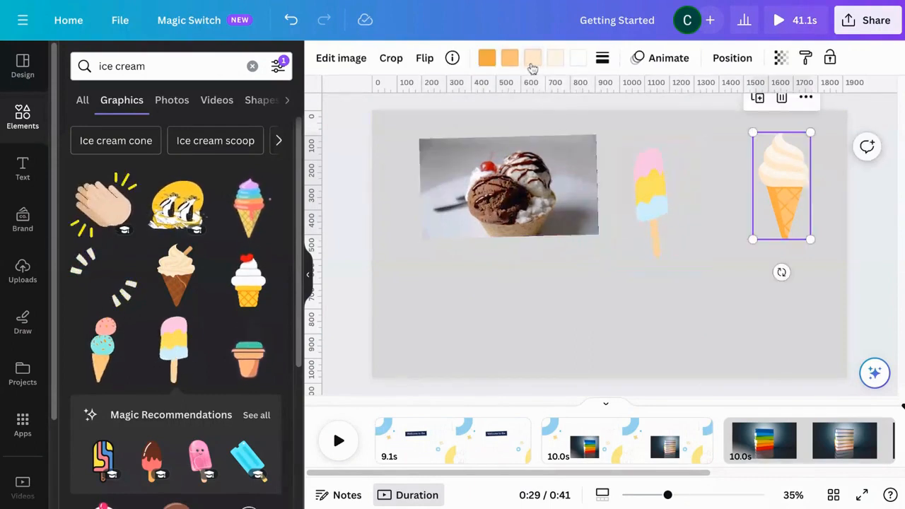
{"action": "left_click", "coordinate": [533, 62]}
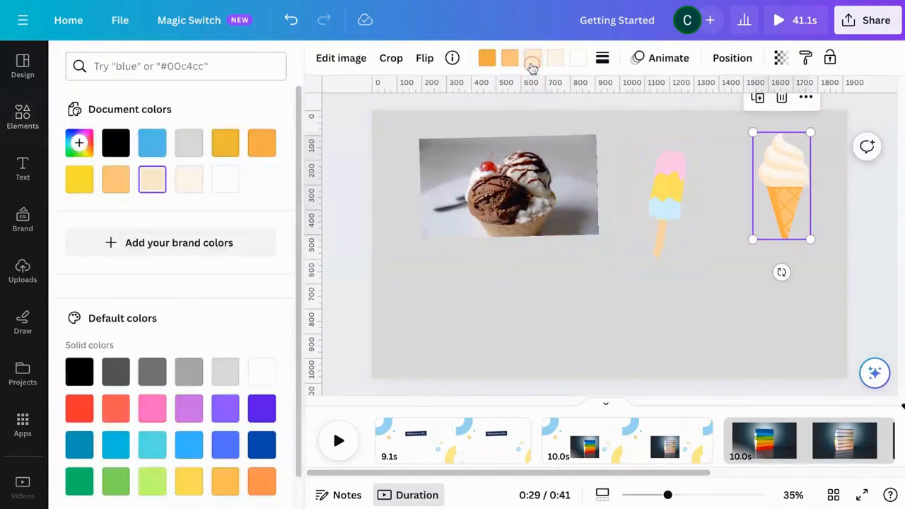
{"action": "left_click", "coordinate": [145, 417]}
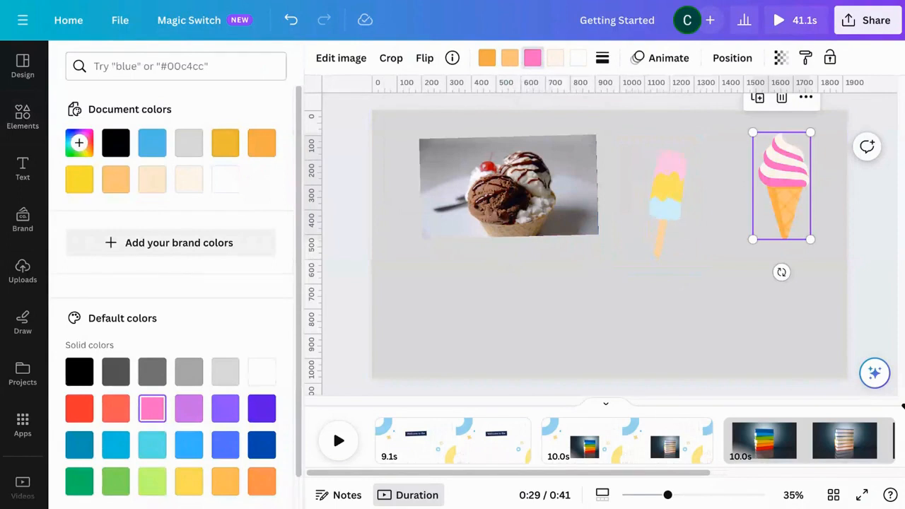
Step: Add a blank page after the ice cream page and search the elements for "shapes"
{"action": "left_click", "coordinate": [472, 478]}
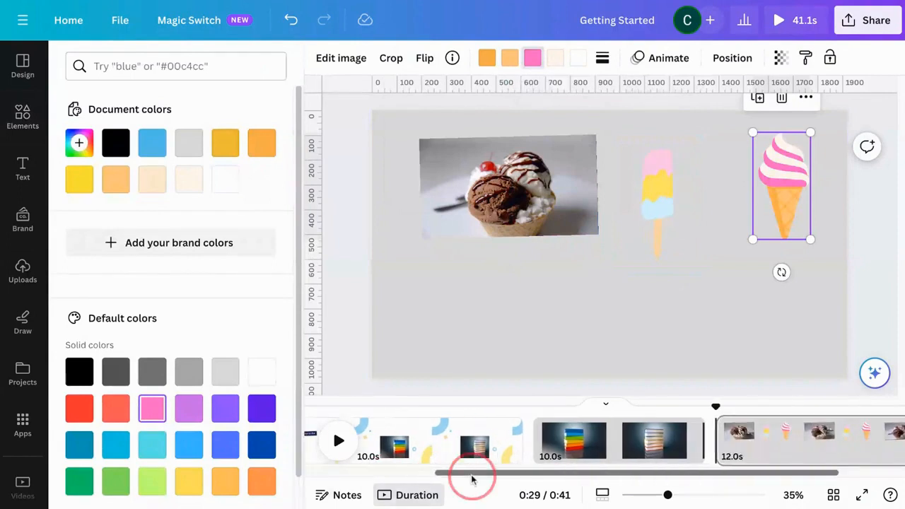
{"action": "left_click", "coordinate": [864, 442]}
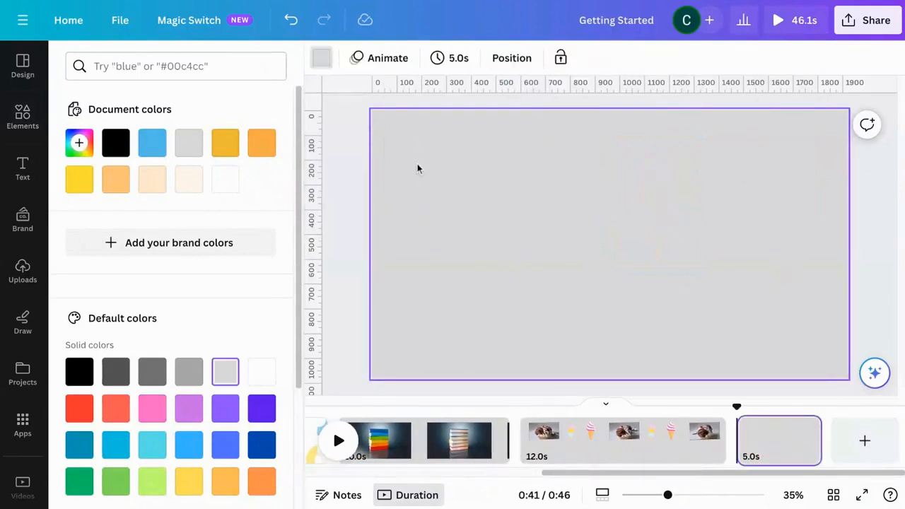
{"action": "left_click", "coordinate": [26, 114]}
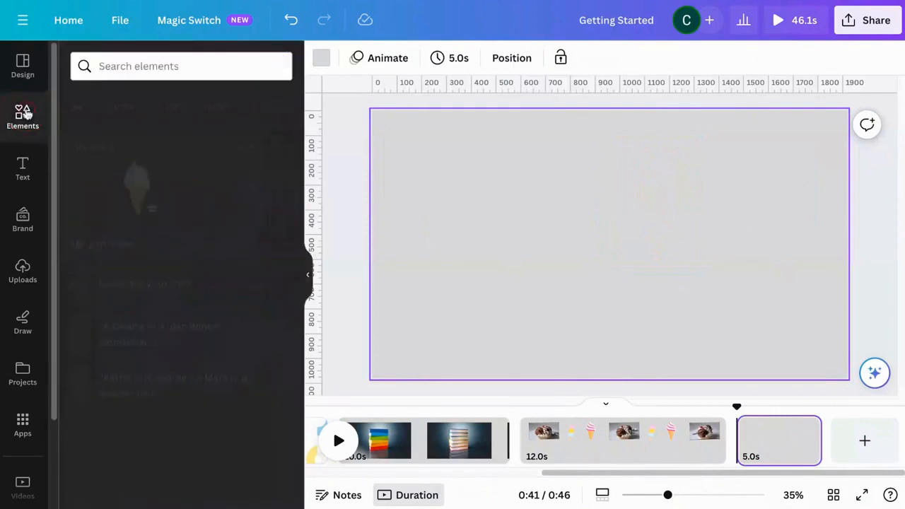
{"action": "left_click", "coordinate": [123, 67]}
{"action": "type", "text": "shapes"}
{"action": "key", "text": "Return"}
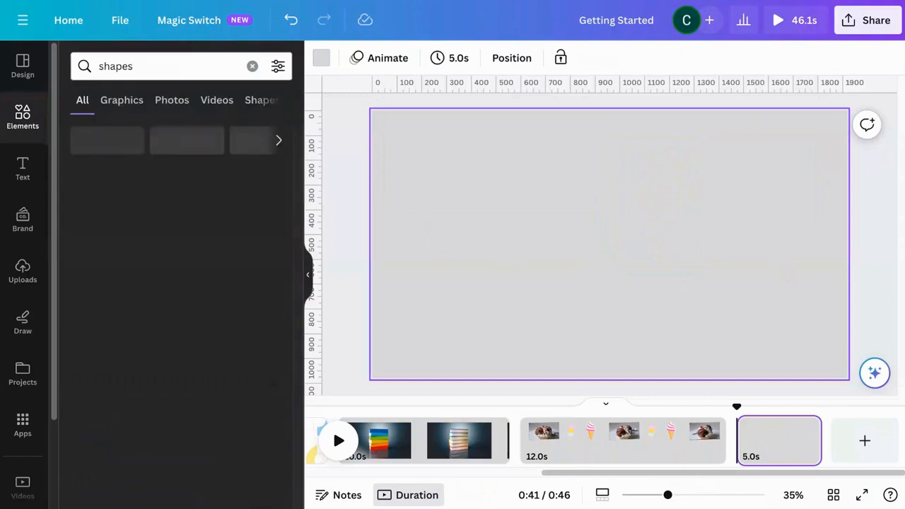
Step: Replace the search with "heart" and add the plain heart shape to the blank page
{"action": "left_click", "coordinate": [145, 66]}
{"action": "key", "text": "BackSpace"}
{"action": "key", "text": "BackSpace"}
{"action": "key", "text": "BackSpace"}
{"action": "key", "text": "BackSpace"}
{"action": "key", "text": "BackSpace"}
{"action": "key", "text": "BackSpace"}
{"action": "type", "text": "heart"}
{"action": "key", "text": "Return"}
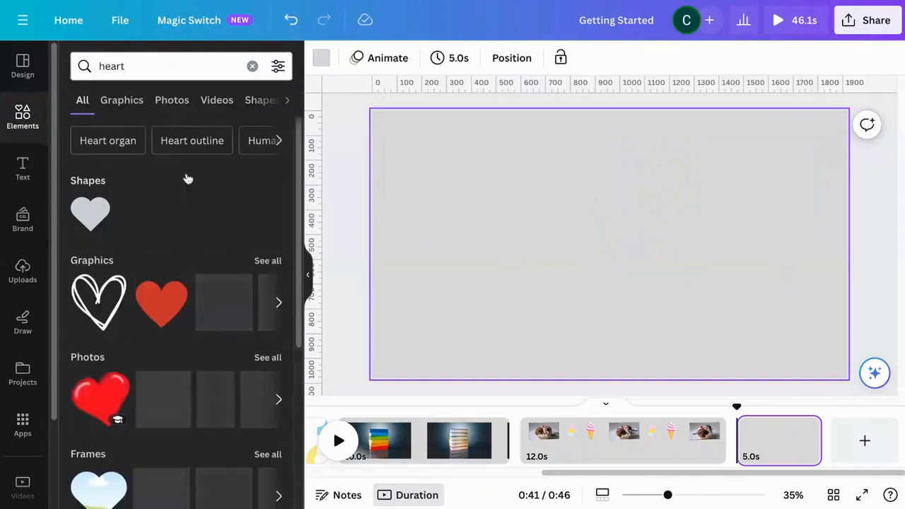
{"action": "left_click", "coordinate": [99, 206]}
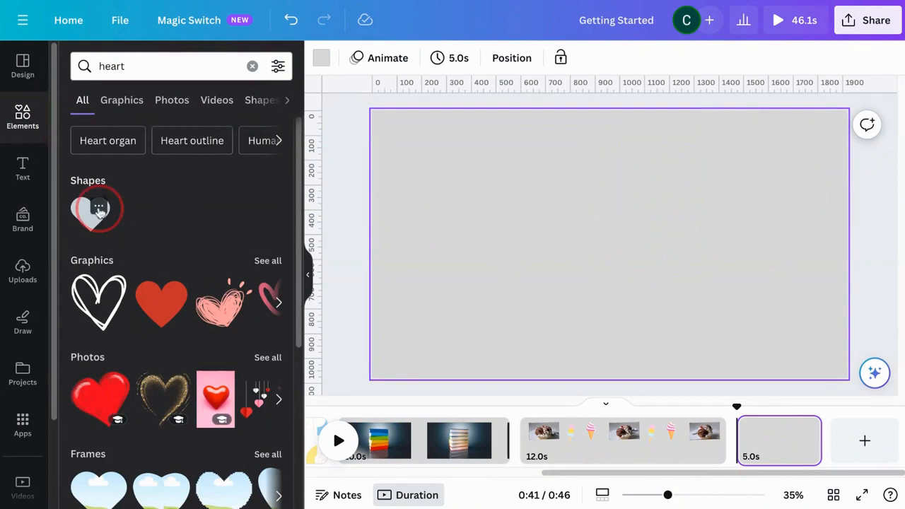
{"action": "left_click", "coordinate": [120, 182]}
{"action": "left_click", "coordinate": [87, 223]}
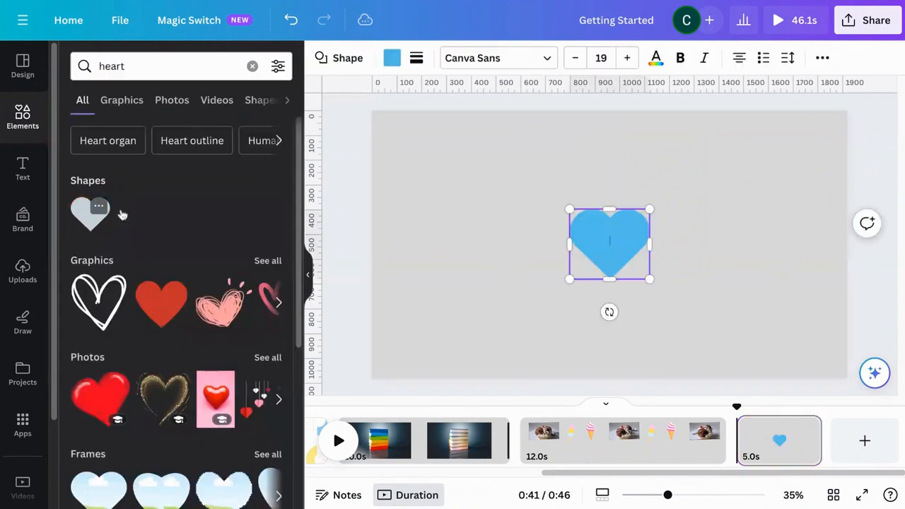
{"action": "left_click", "coordinate": [299, 228]}
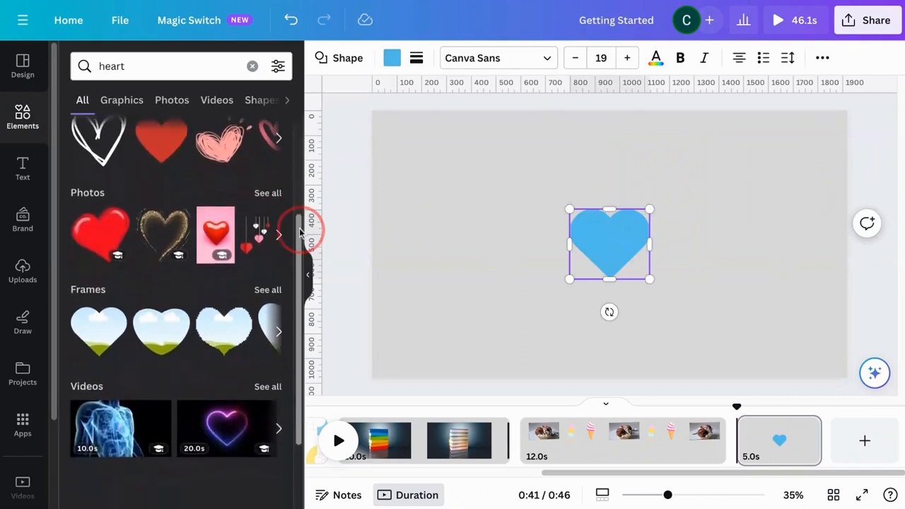
{"action": "scroll", "coordinate": [299, 228], "scroll_direction": "up", "scroll_amount": 3}
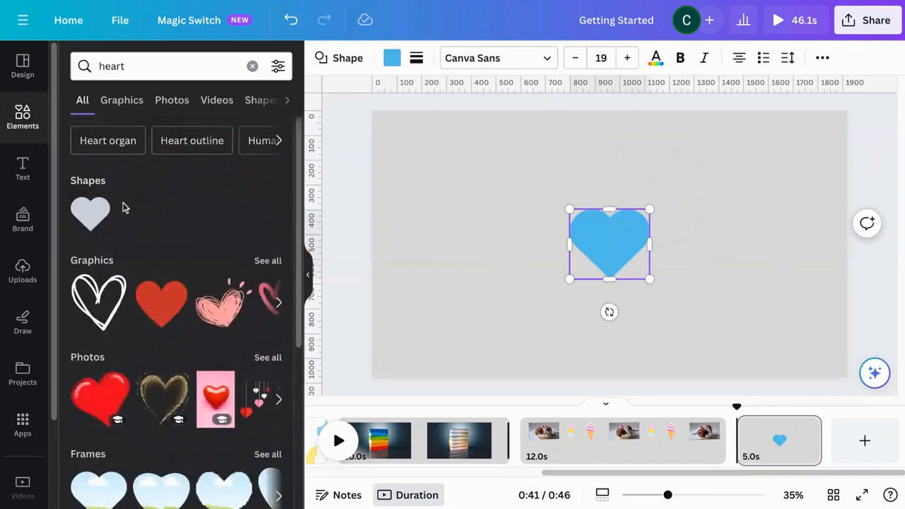
{"action": "left_click", "coordinate": [267, 260]}
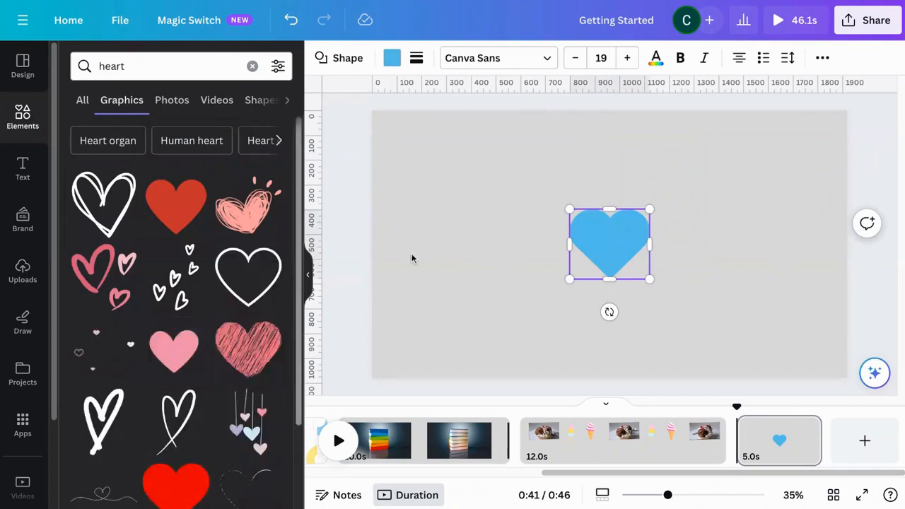
Step: Recolor the heart shape red and place it at the page's upper left
{"action": "double_click", "coordinate": [611, 244]}
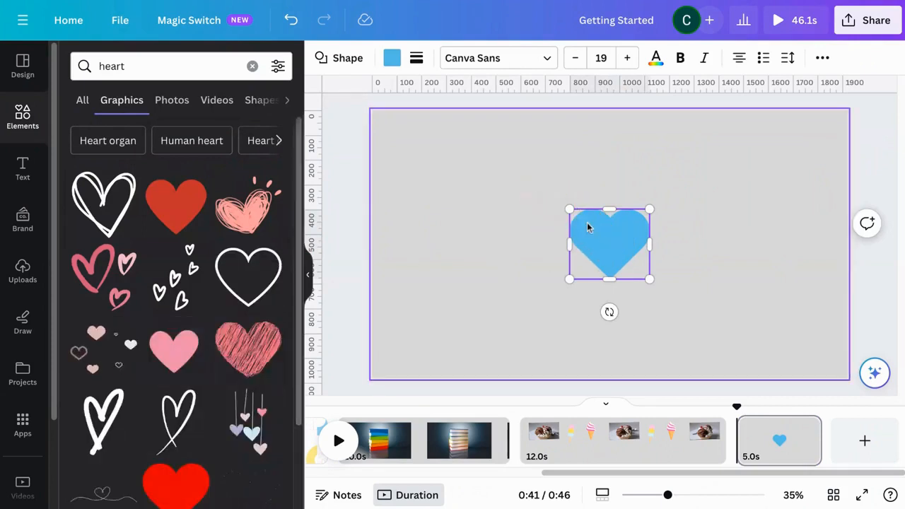
{"action": "left_click", "coordinate": [392, 58]}
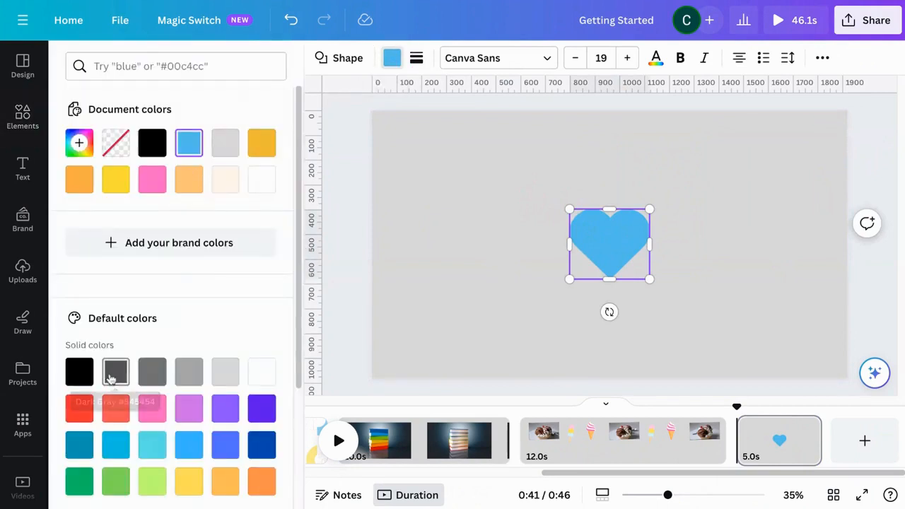
{"action": "left_click", "coordinate": [79, 408]}
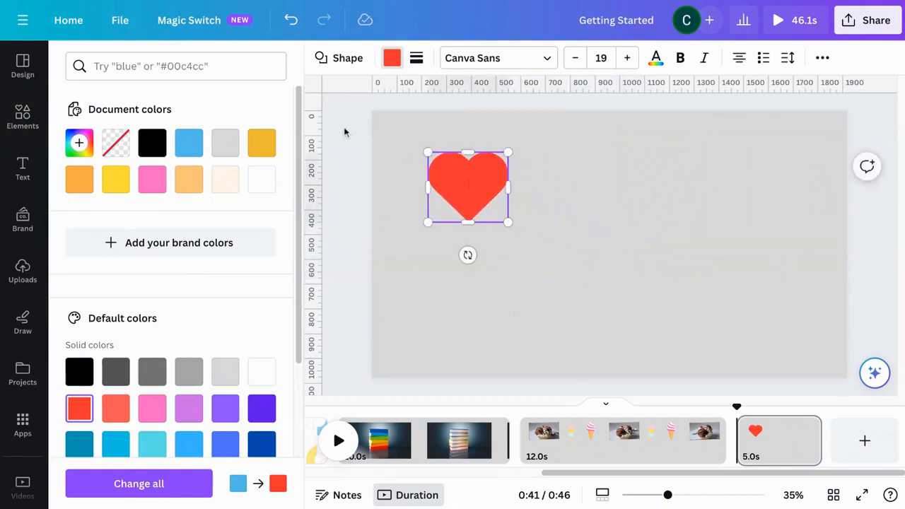
Step: Search the elements for "lines" and show all matching line shapes
{"action": "left_click", "coordinate": [23, 116]}
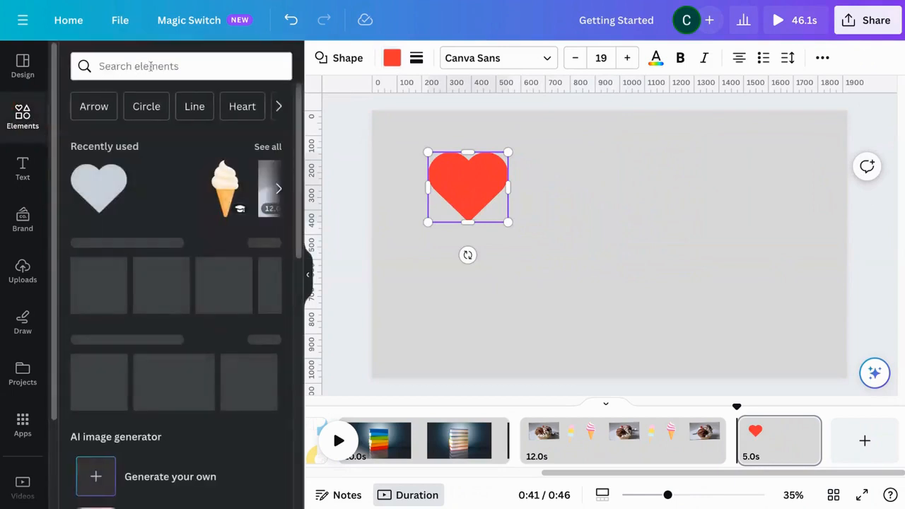
{"action": "left_click", "coordinate": [151, 66]}
{"action": "type", "text": "lines"}
{"action": "key", "text": "Return"}
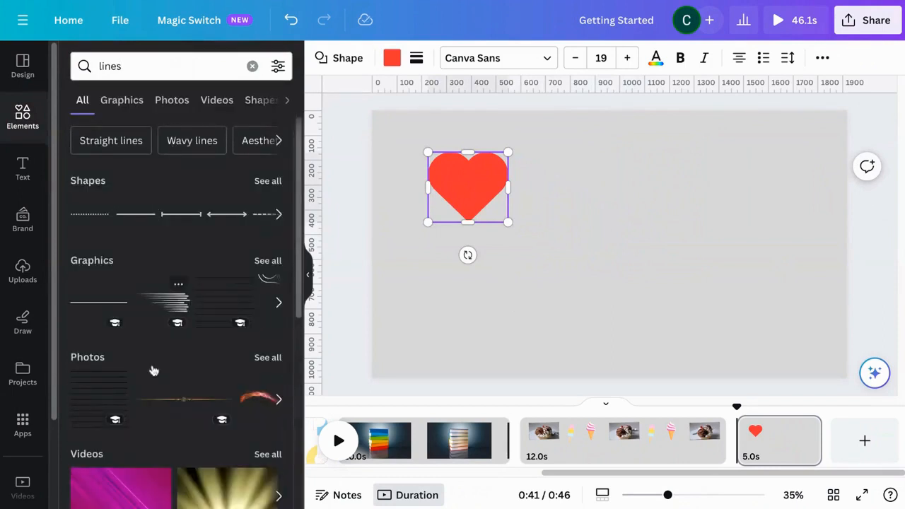
{"action": "left_click", "coordinate": [268, 181]}
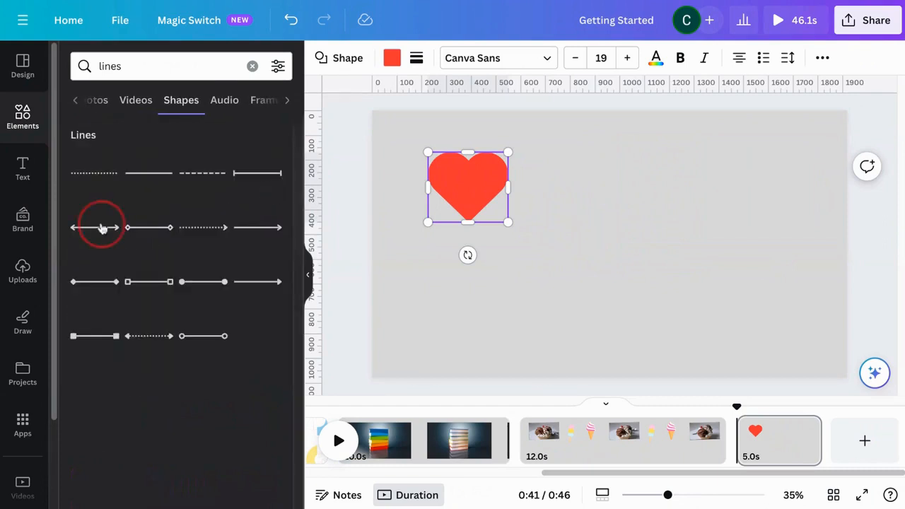
Step: Add the solid double-headed arrow line to the right of the heart and lengthen it horizontally
{"action": "left_click", "coordinate": [101, 228]}
{"action": "left_click_drag", "start_coordinate": [623, 276], "coordinate": [658, 197]}
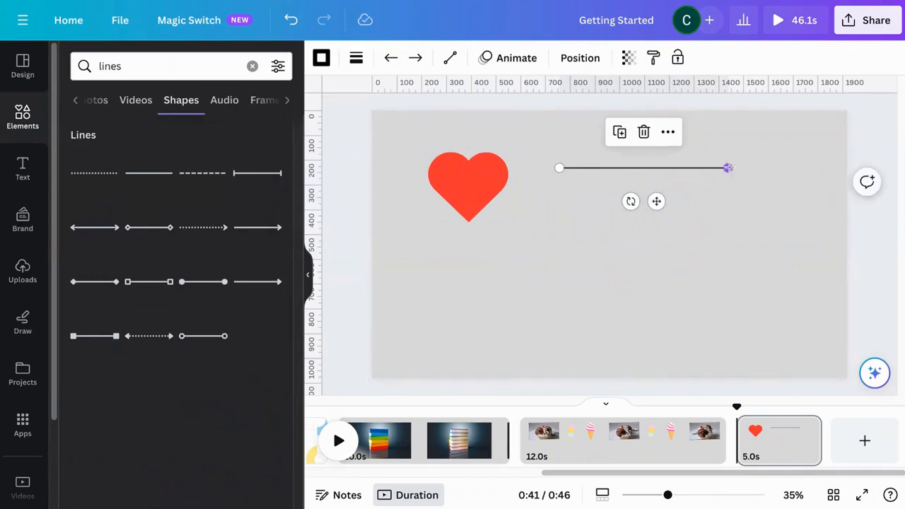
{"action": "left_click_drag", "start_coordinate": [728, 167], "coordinate": [767, 168]}
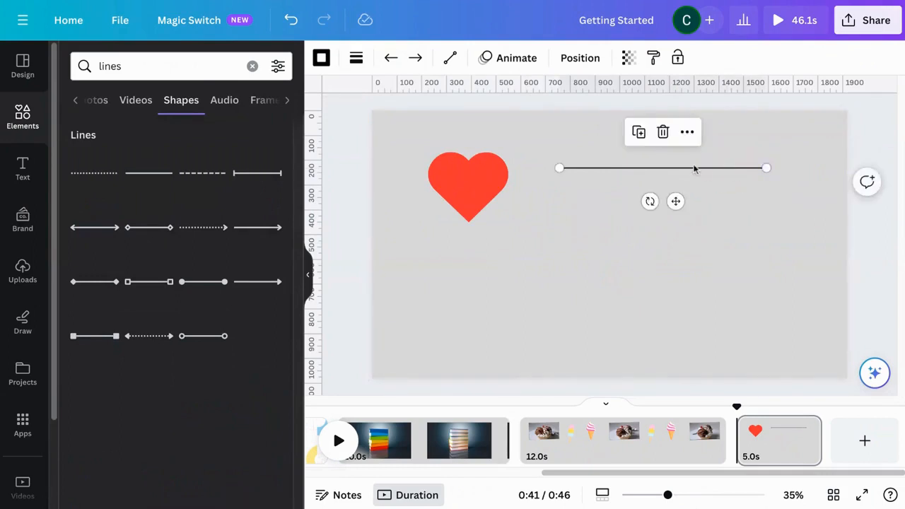
Step: Give the arrow line the long-dash style and open its color options
{"action": "left_click", "coordinate": [358, 62]}
{"action": "left_click", "coordinate": [430, 104]}
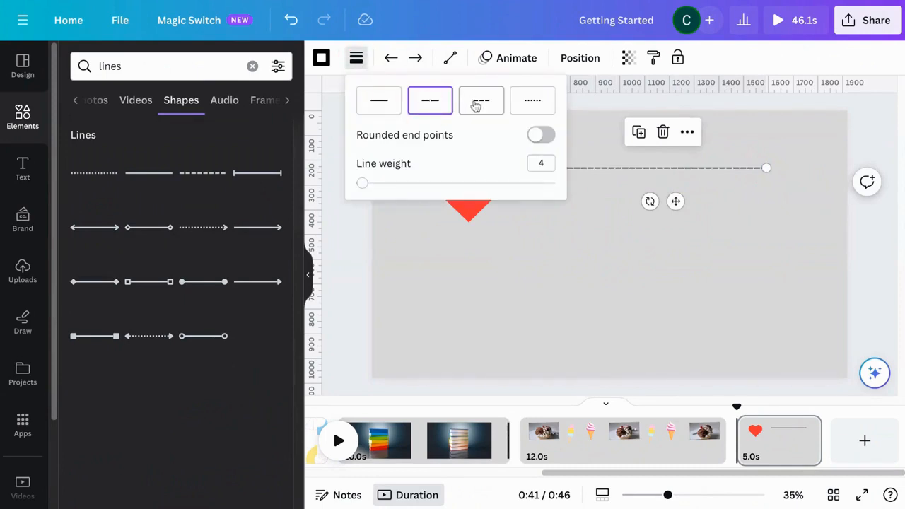
{"action": "left_click", "coordinate": [337, 68]}
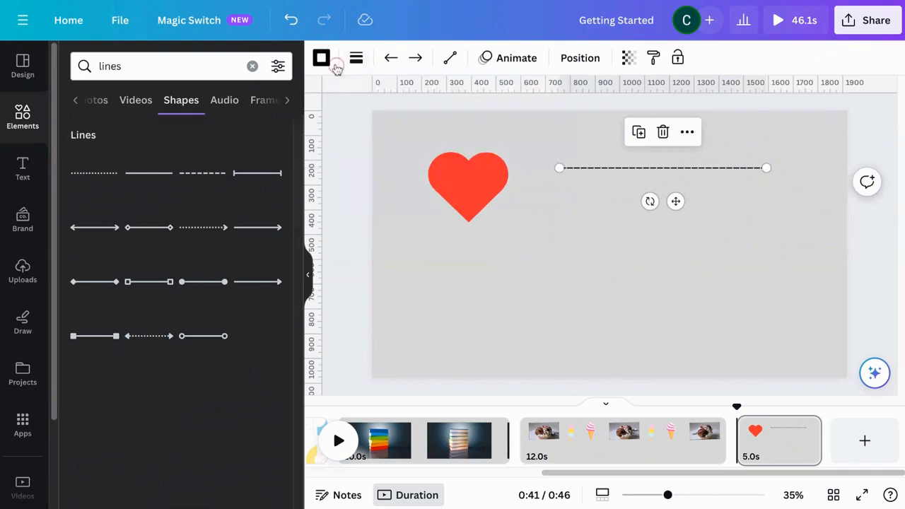
{"action": "left_click", "coordinate": [324, 61]}
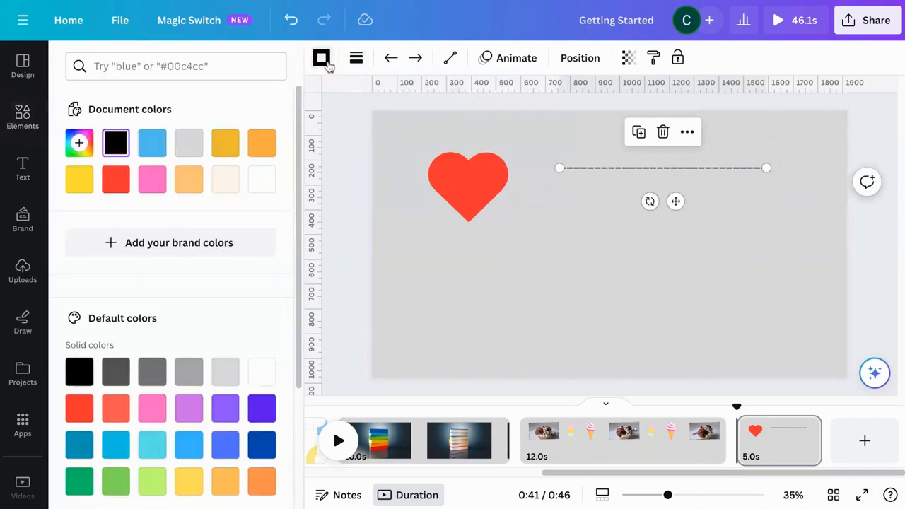
Step: Add a solid border around the red heart shape
{"action": "left_click", "coordinate": [451, 157]}
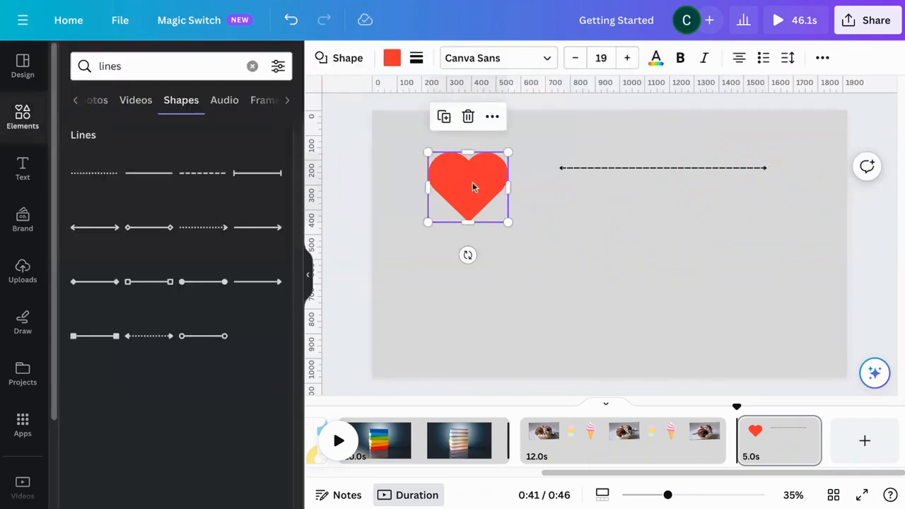
{"action": "left_click", "coordinate": [416, 60]}
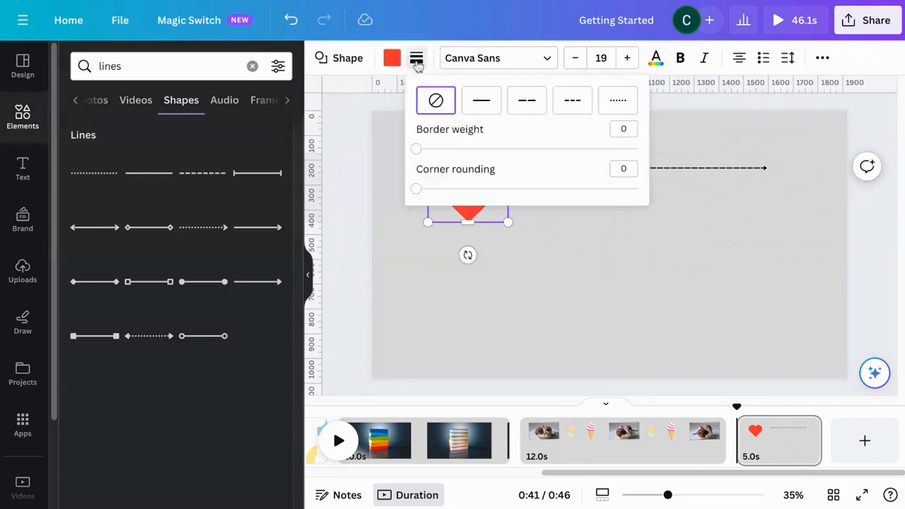
{"action": "left_click", "coordinate": [483, 105]}
{"action": "left_click", "coordinate": [578, 236]}
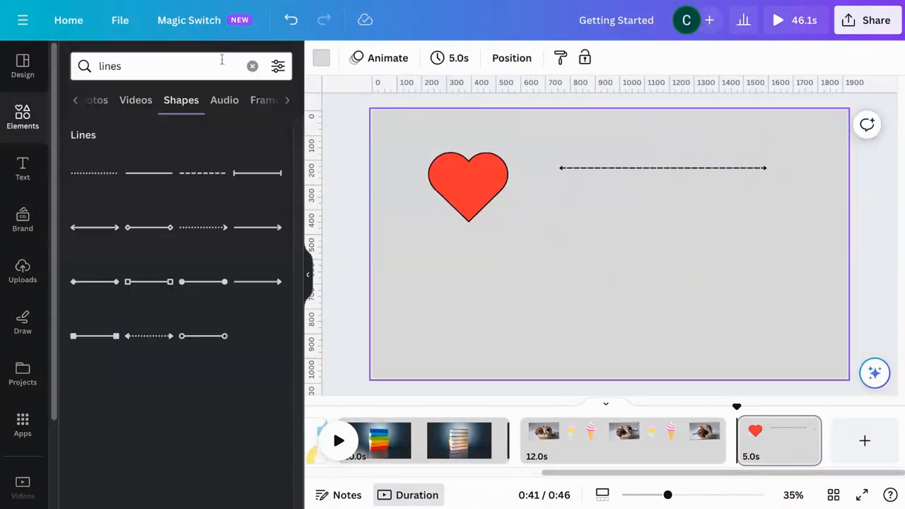
Step: Search the line shapes category for "fractions" instead, and clear the search
{"action": "left_click", "coordinate": [225, 71]}
{"action": "key", "text": "BackSpace"}
{"action": "key", "text": "BackSpace"}
{"action": "key", "text": "BackSpace"}
{"action": "key", "text": "BackSpace"}
{"action": "key", "text": "BackSpace"}
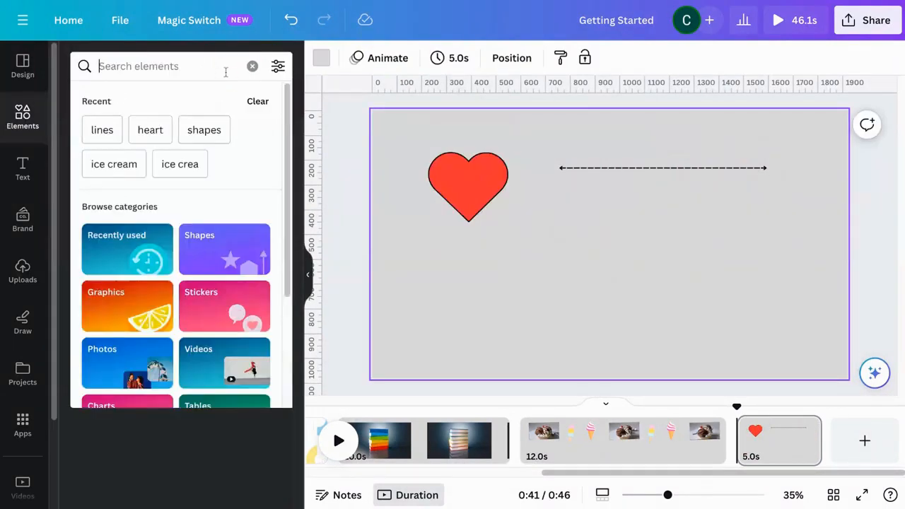
{"action": "type", "text": "fractions"}
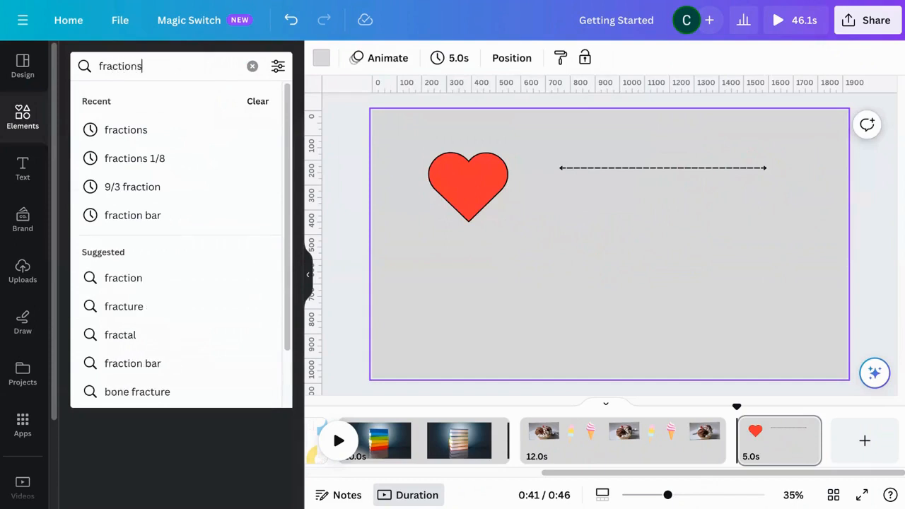
{"action": "key", "text": "Return"}
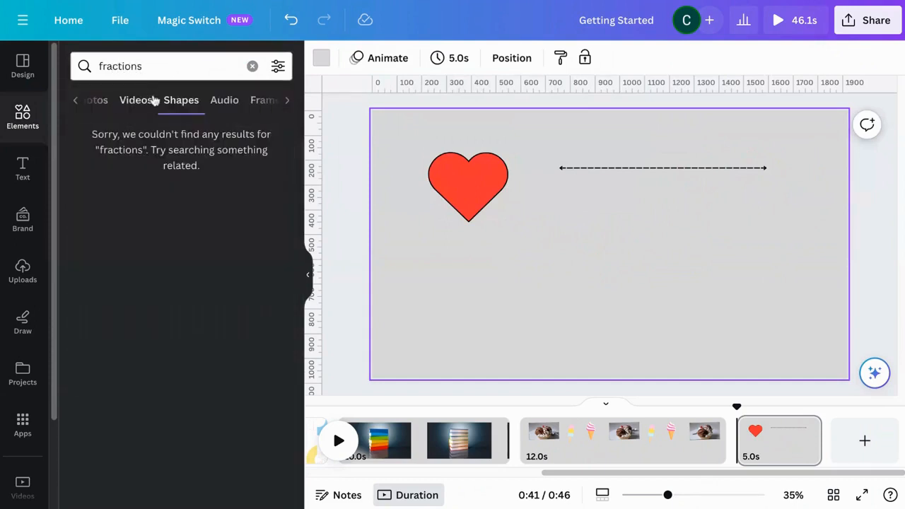
{"action": "left_click", "coordinate": [252, 68]}
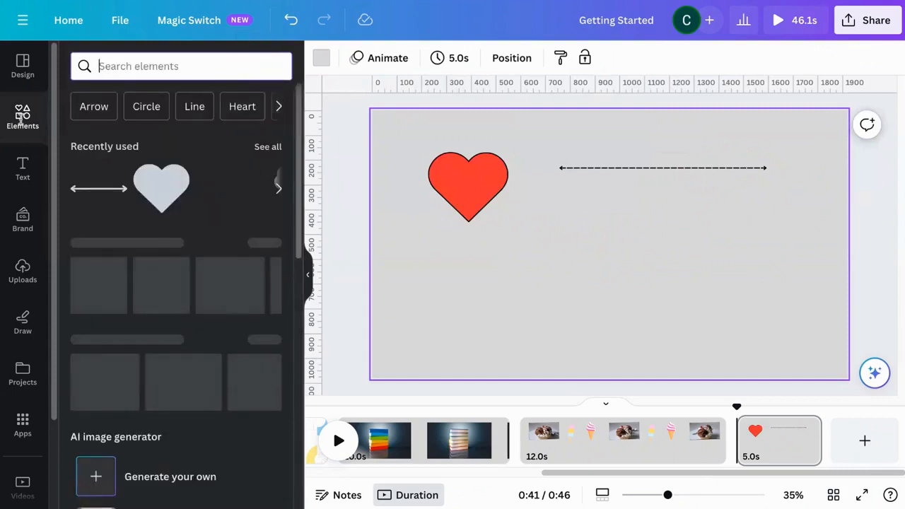
Step: Search all elements for "fractions" and add the orange 3/4 graphic to the page
{"action": "left_click", "coordinate": [97, 65]}
{"action": "type", "text": "fractions"}
{"action": "key", "text": "Return"}
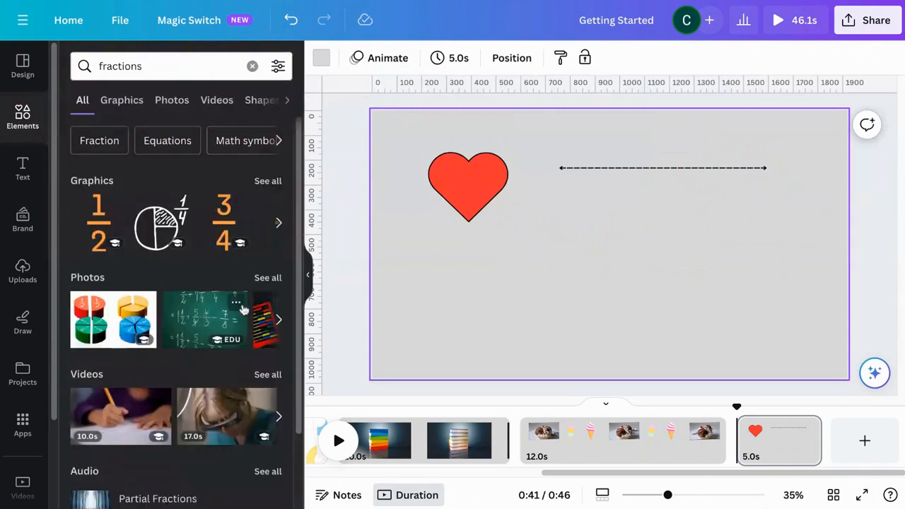
{"action": "left_click", "coordinate": [229, 222]}
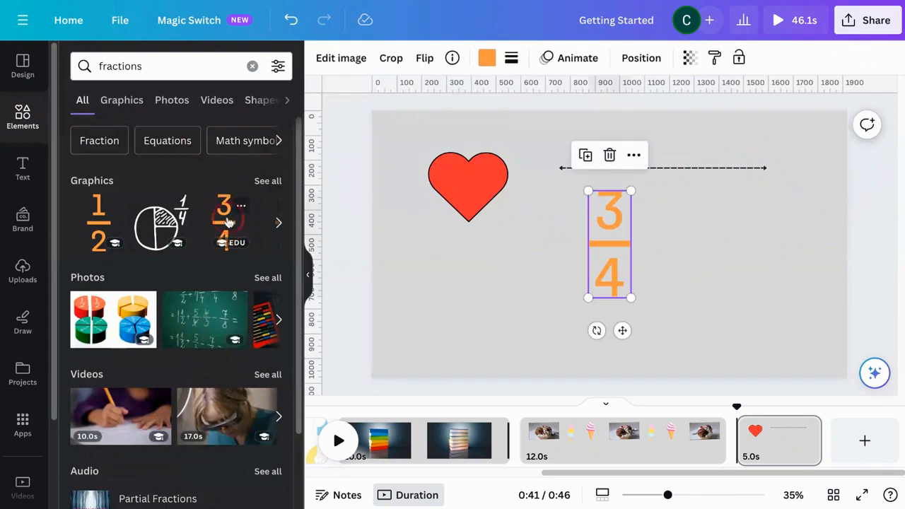
Step: Find the orange 1/3 graphic among all the fraction graphics, add it and place it near the page's right edge
{"action": "left_click", "coordinate": [264, 182]}
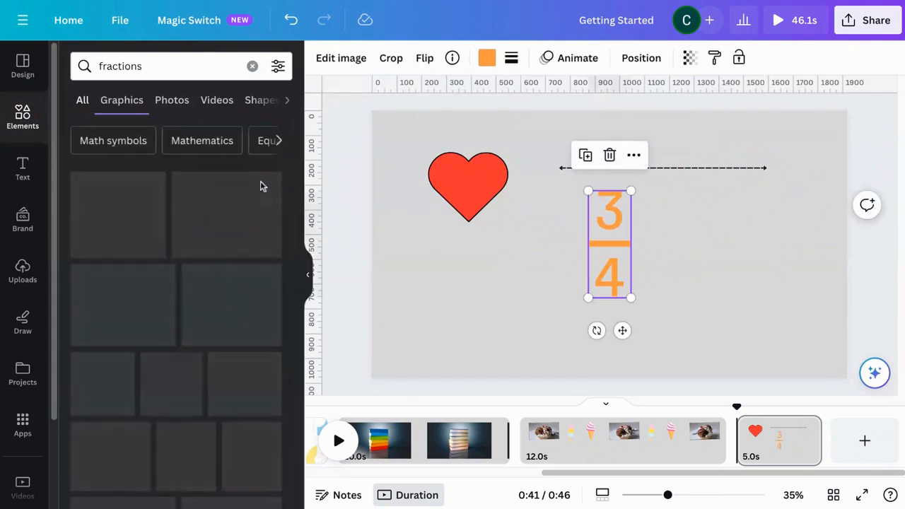
{"action": "left_click_drag", "start_coordinate": [297, 195], "coordinate": [297, 216]}
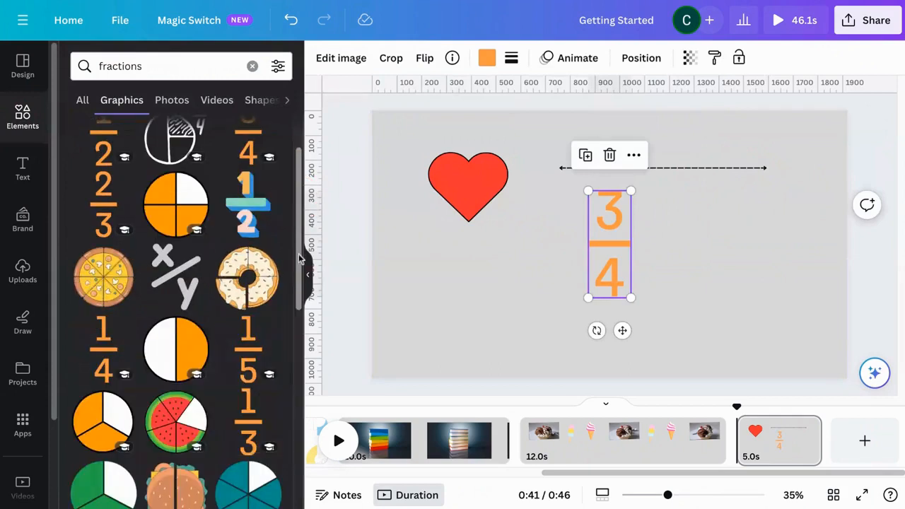
{"action": "left_click_drag", "start_coordinate": [299, 256], "coordinate": [299, 256]}
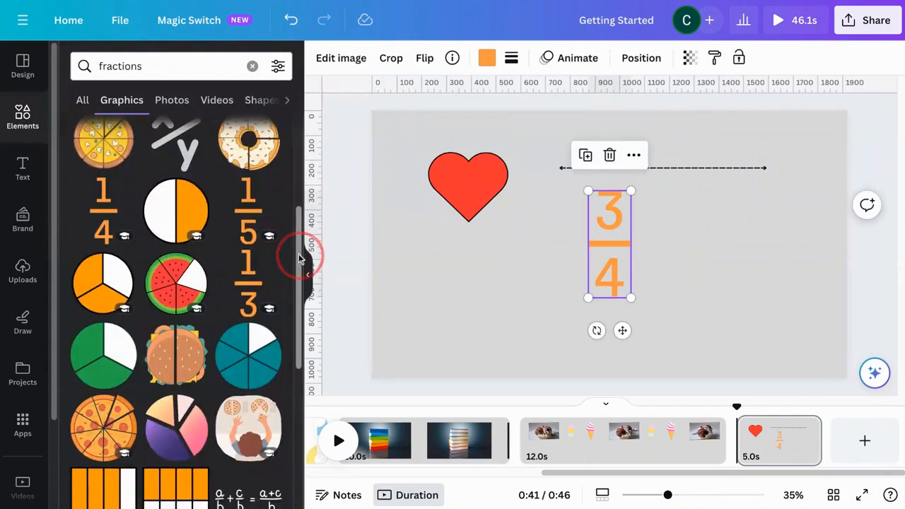
{"action": "left_click_drag", "start_coordinate": [300, 256], "coordinate": [299, 263]}
{"action": "left_click", "coordinate": [251, 268]}
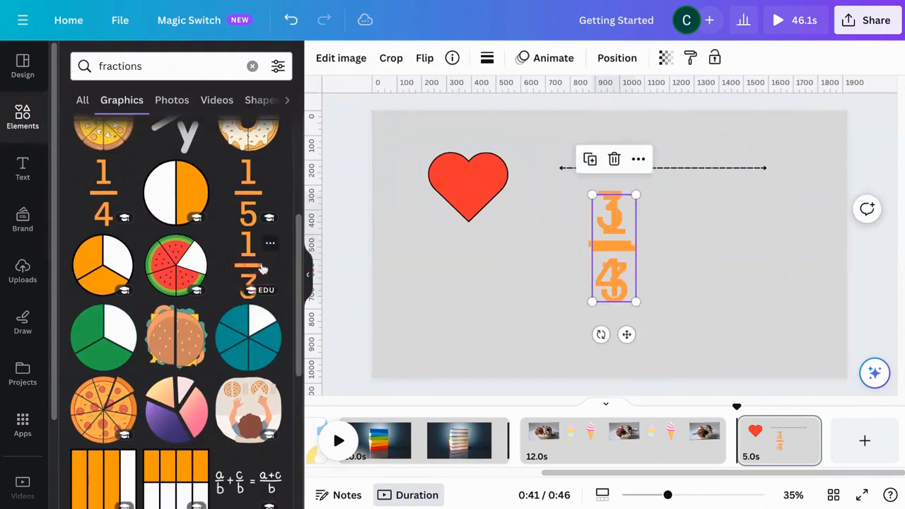
{"action": "left_click_drag", "start_coordinate": [611, 261], "coordinate": [797, 244]}
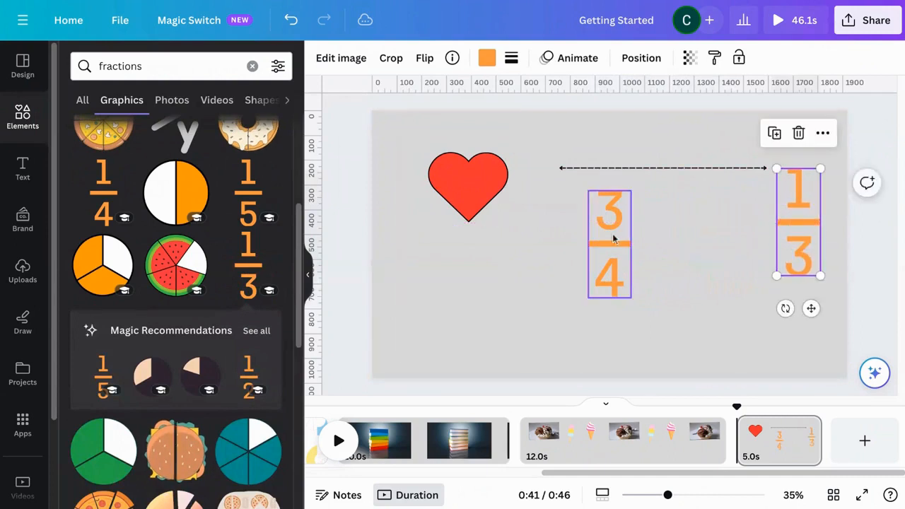
Step: Delete the 3/4 graphic and add the circle divided into thirds with two orange sections below the dashed arrow
{"action": "left_click", "coordinate": [606, 209]}
{"action": "left_click", "coordinate": [610, 154]}
{"action": "left_click", "coordinate": [103, 265]}
{"action": "left_click", "coordinate": [421, 237]}
{"action": "left_click_drag", "start_coordinate": [637, 255], "coordinate": [680, 250]}
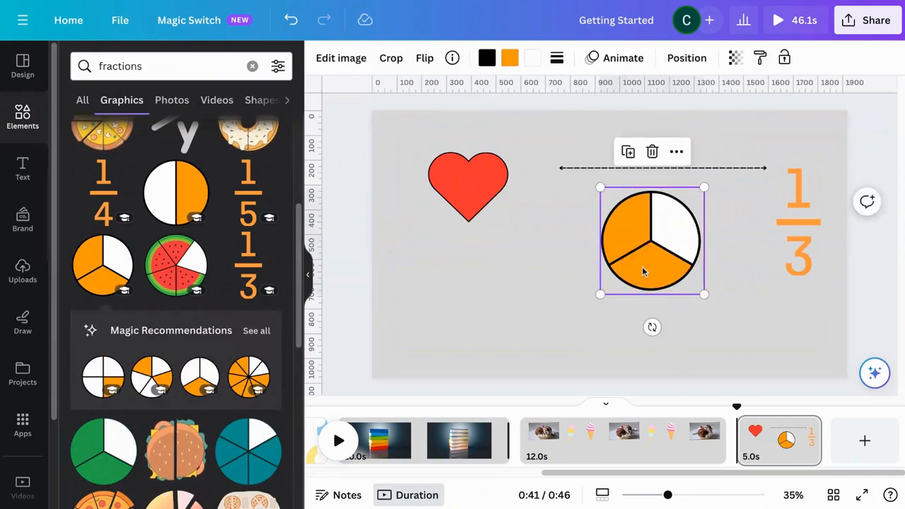
Step: Recolor the circle's orange sections pink and move the circle next to the 1/3 graphic
{"action": "left_click", "coordinate": [510, 57]}
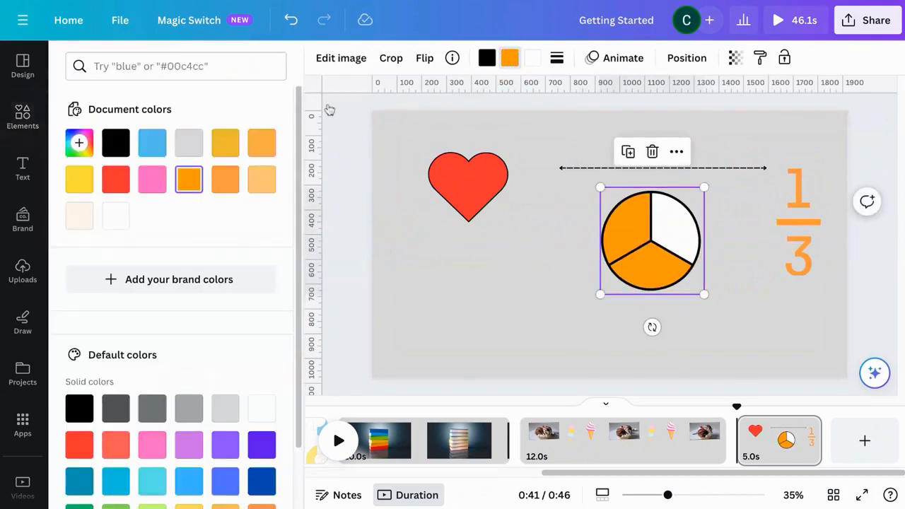
{"action": "left_click", "coordinate": [152, 179]}
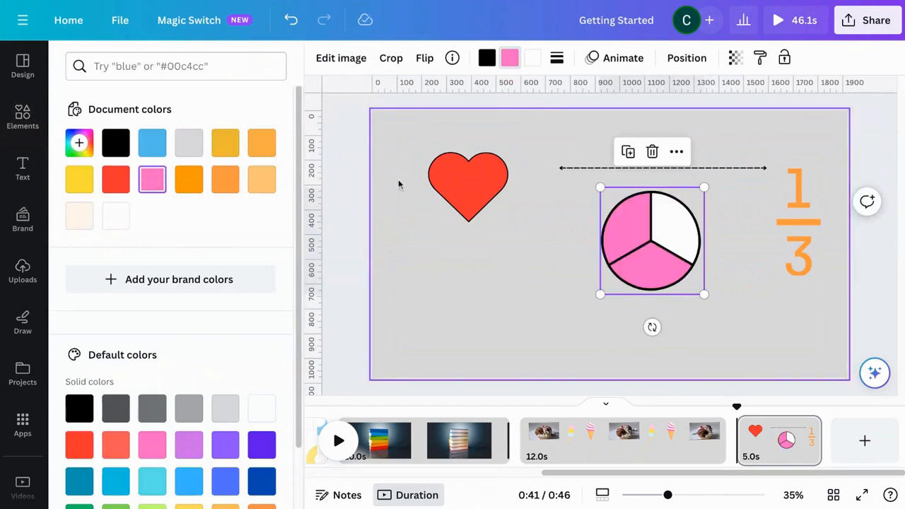
{"action": "left_click", "coordinate": [636, 239]}
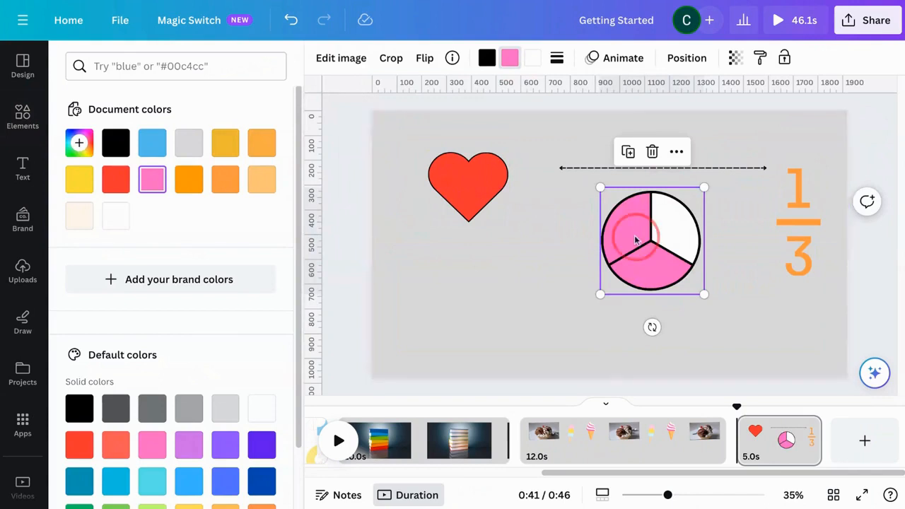
{"action": "left_click", "coordinate": [717, 222]}
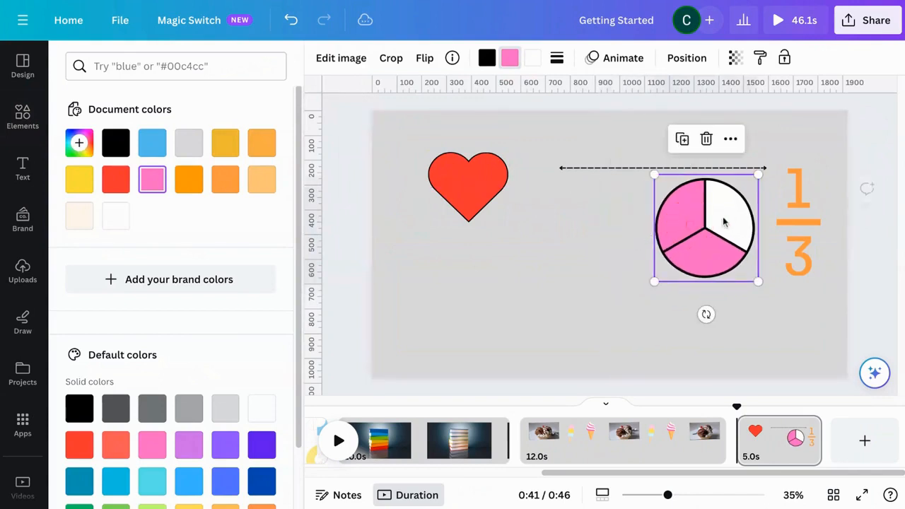
Step: Move the red heart to the page's lower-left corner and make three duplicates of it
{"action": "left_click", "coordinate": [466, 178]}
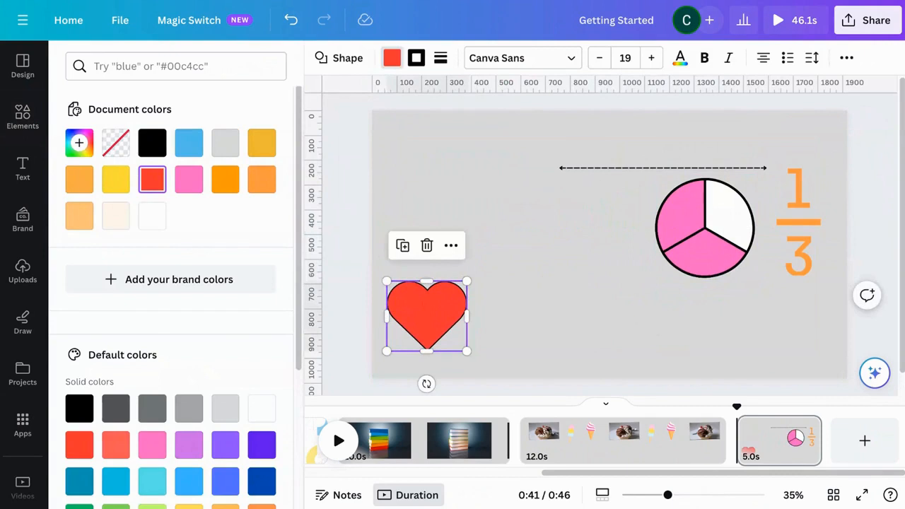
{"action": "left_click", "coordinate": [403, 246]}
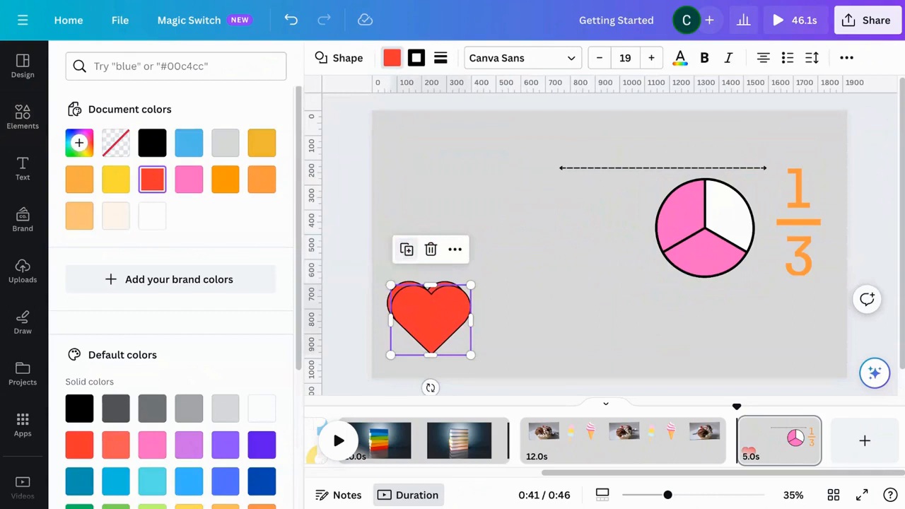
{"action": "left_click", "coordinate": [406, 249]}
{"action": "left_click", "coordinate": [410, 253]}
Step: Spread the three duplicate hearts across the lower half of the page, to the right of the original
{"action": "left_click_drag", "start_coordinate": [426, 315], "coordinate": [788, 311]}
{"action": "left_click", "coordinate": [442, 311]}
{"action": "left_click_drag", "start_coordinate": [442, 310], "coordinate": [703, 314]}
{"action": "left_click", "coordinate": [443, 309]}
{"action": "left_click_drag", "start_coordinate": [443, 309], "coordinate": [558, 279]}
Step: Duplicate the lower-left heart once more and place the copy directly beside it
{"action": "left_click", "coordinate": [412, 307]}
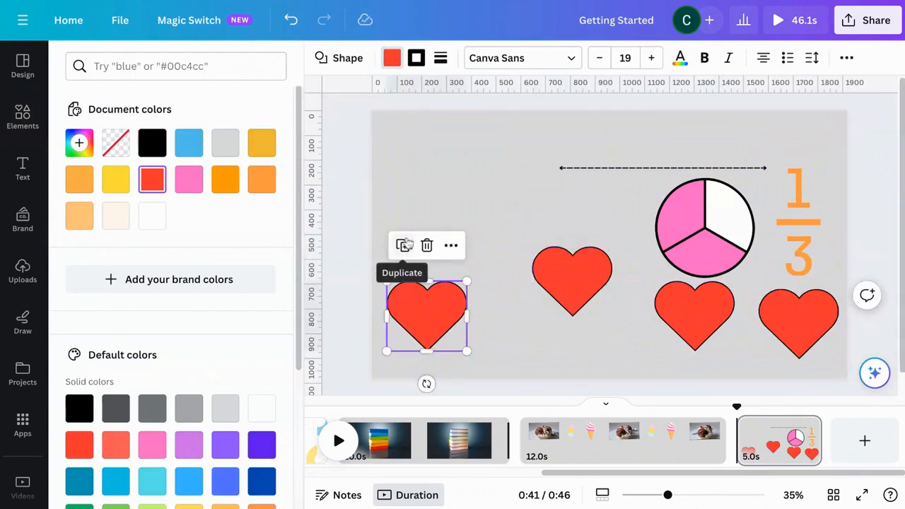
{"action": "left_click", "coordinate": [403, 245]}
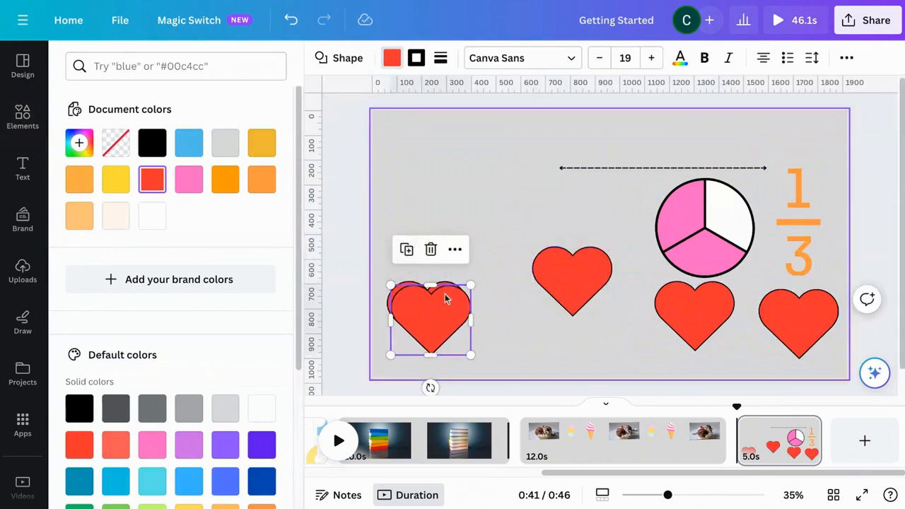
{"action": "mouse_move", "coordinate": [438, 304]}
{"action": "left_mouse_down"}
{"action": "mouse_move", "coordinate": [493, 306]}
{"action": "mouse_move", "coordinate": [440, 307]}
{"action": "left_mouse_up"}
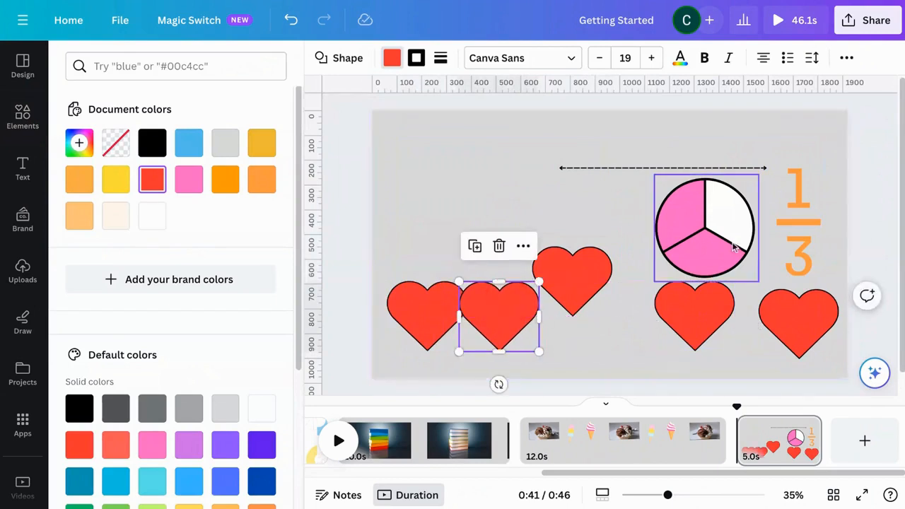
Step: Place the pink circle and the 1/3 graphic at opposite ends of the dashed arrow, and raise the rightmost heart slightly
{"action": "left_click_drag", "start_coordinate": [725, 242], "coordinate": [516, 178]}
{"action": "left_click", "coordinate": [798, 206]}
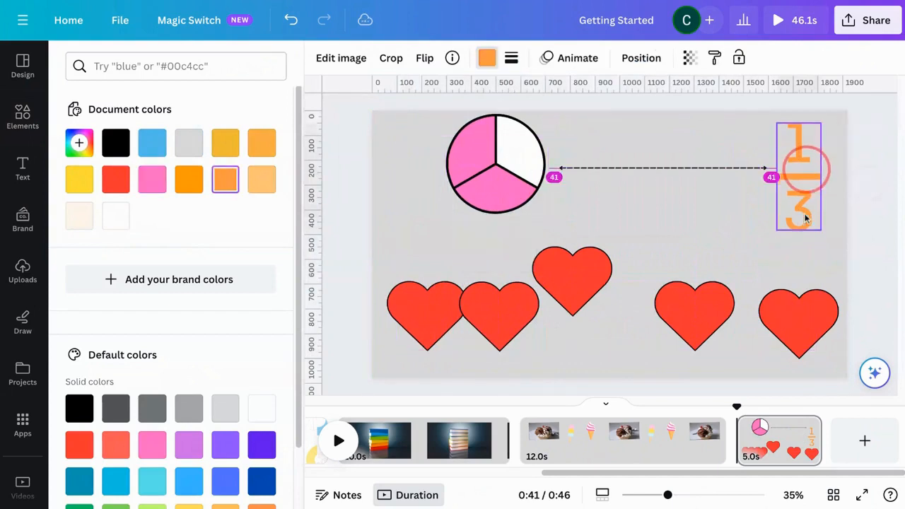
{"action": "left_click", "coordinate": [858, 333]}
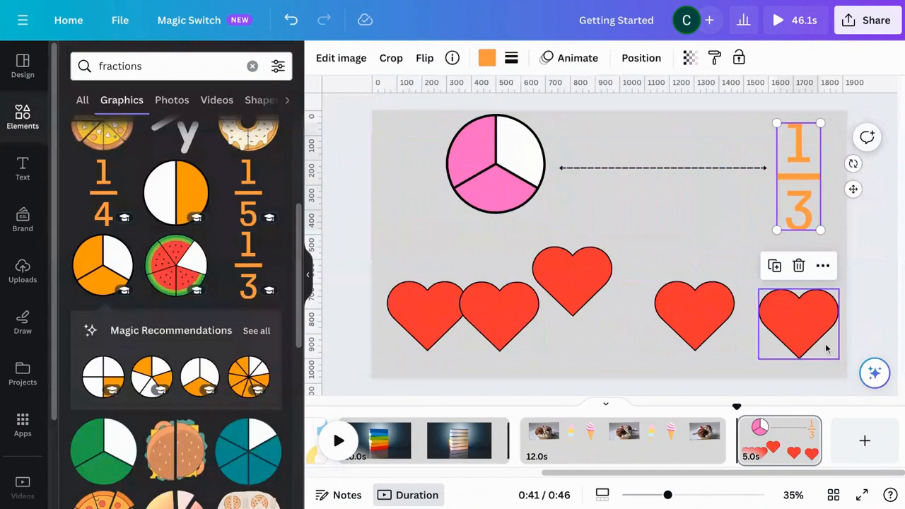
{"action": "left_click", "coordinate": [855, 334]}
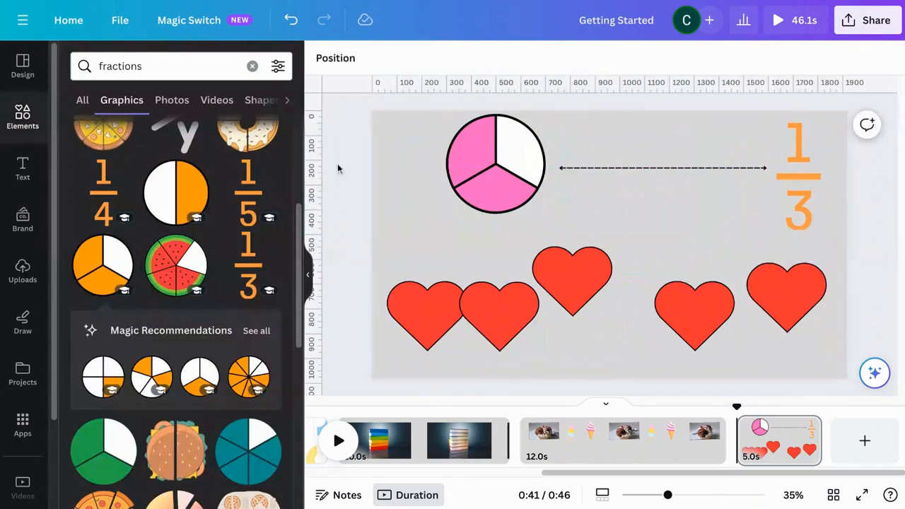
Step: Group all five hearts and open the group's position settings
{"action": "left_click_drag", "start_coordinate": [387, 241], "coordinate": [827, 352]}
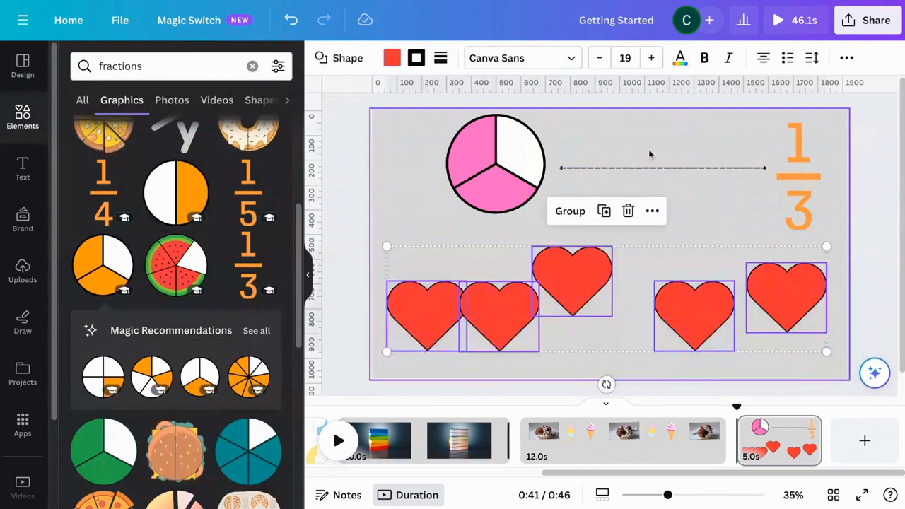
{"action": "left_click", "coordinate": [570, 211]}
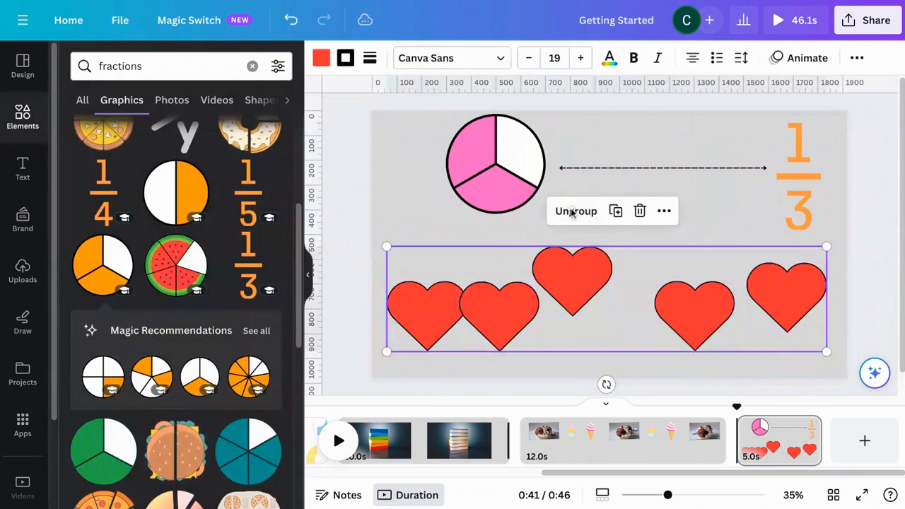
{"action": "left_click", "coordinate": [652, 210]}
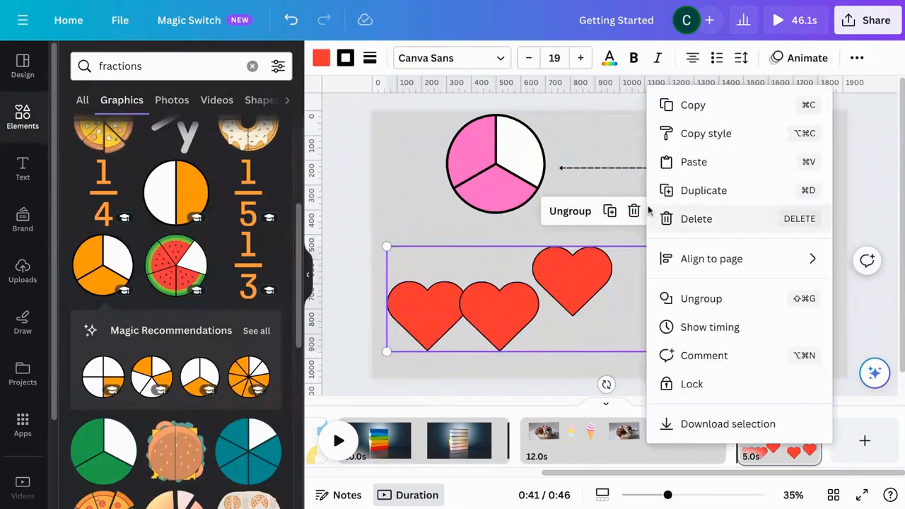
{"action": "left_click", "coordinate": [857, 58]}
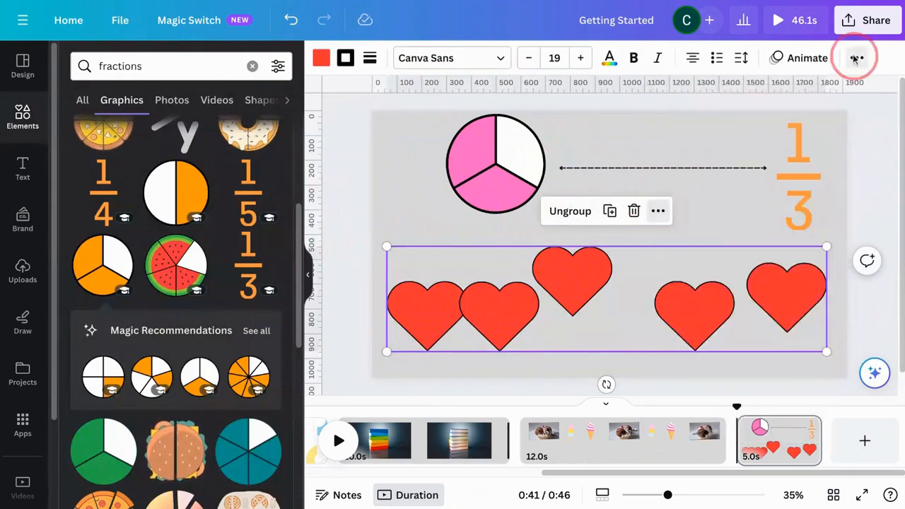
{"action": "left_click", "coordinate": [743, 86]}
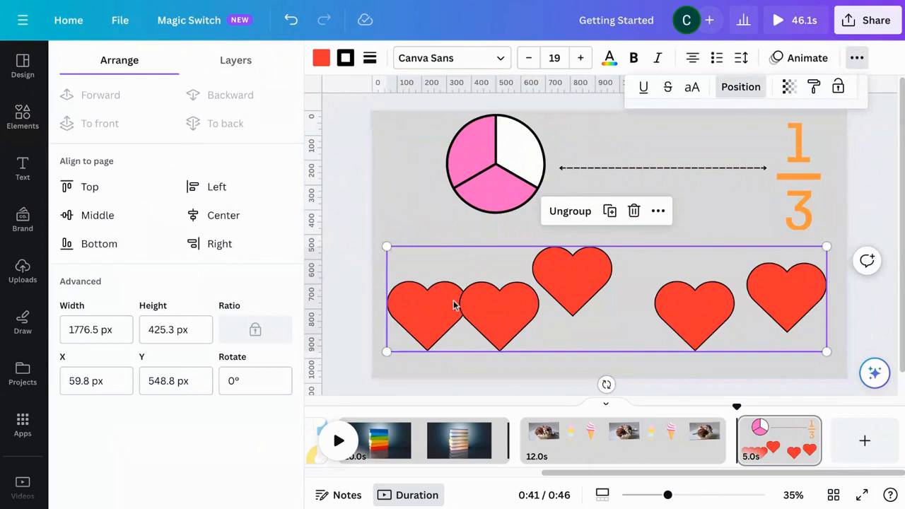
Step: Ungroup the hearts and arrange them in an evenly spaced row with Tidy up
{"action": "left_click", "coordinate": [488, 303]}
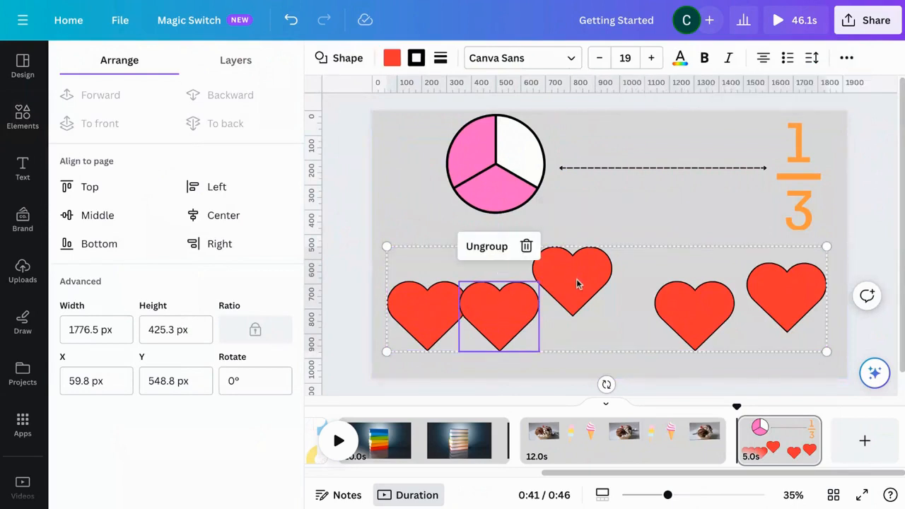
{"action": "left_click", "coordinate": [576, 278]}
{"action": "left_click", "coordinate": [569, 211]}
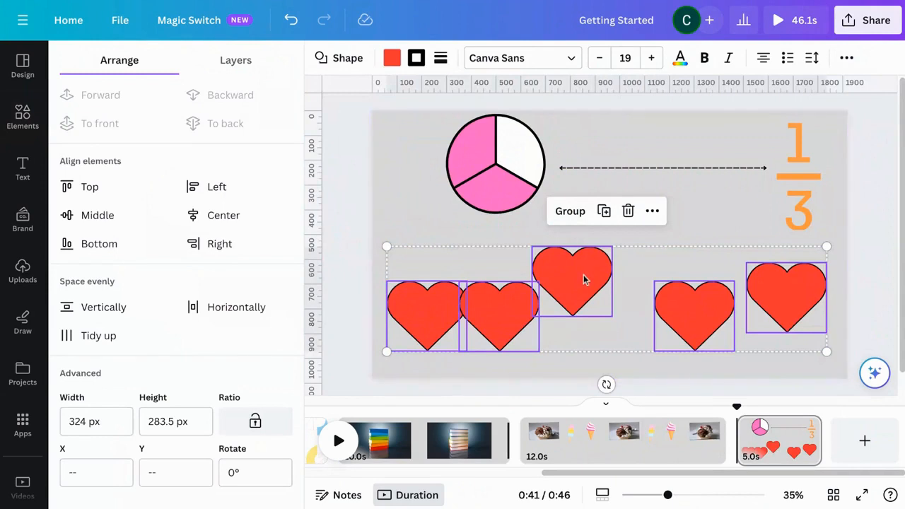
{"action": "left_click", "coordinate": [95, 335]}
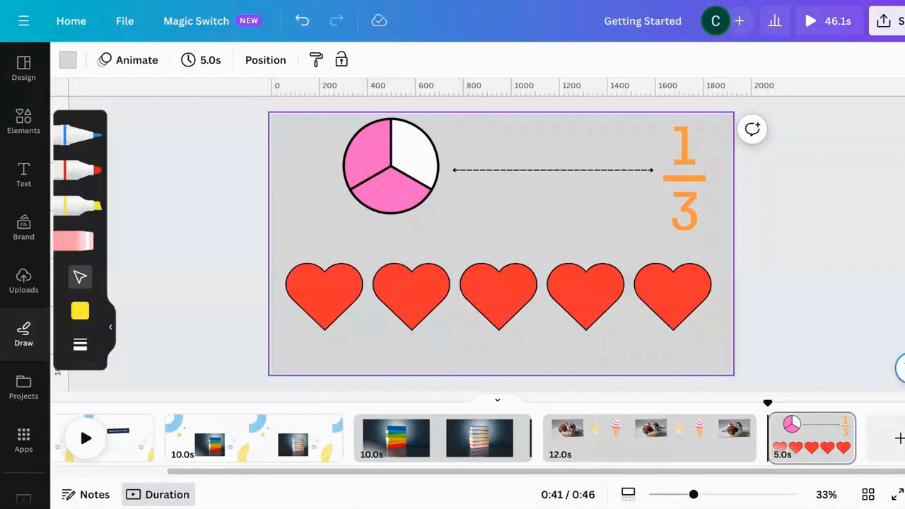
Step: Recolor the first two hearts in the row green
{"action": "left_click", "coordinate": [425, 298]}
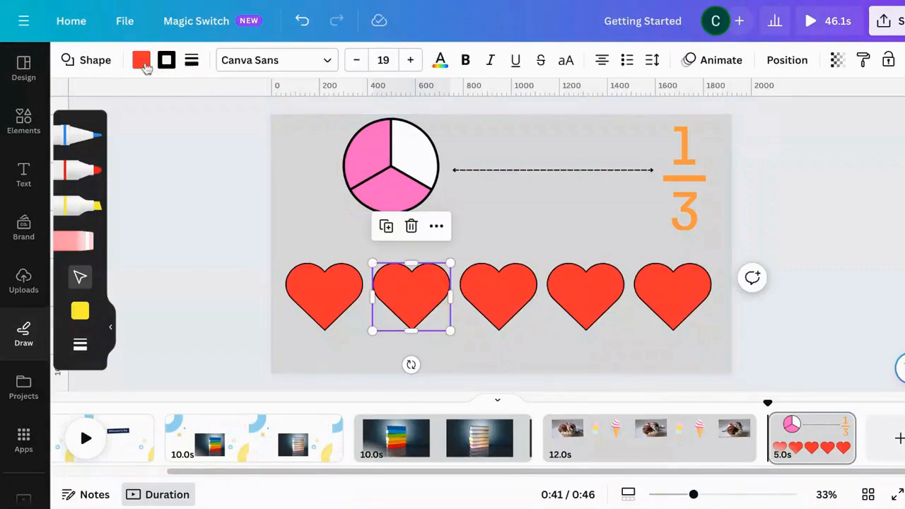
{"action": "left_click", "coordinate": [142, 61]}
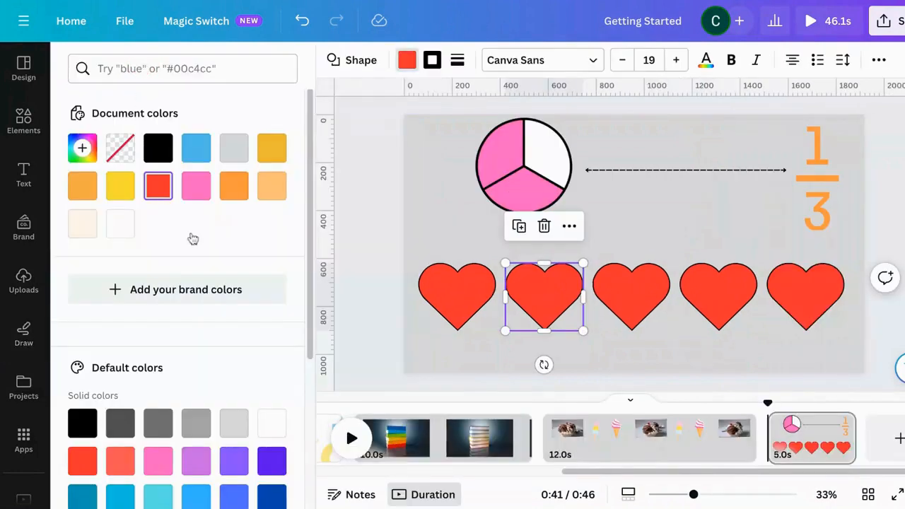
{"action": "scroll", "coordinate": [305, 336], "scroll_direction": "down", "scroll_amount": 3}
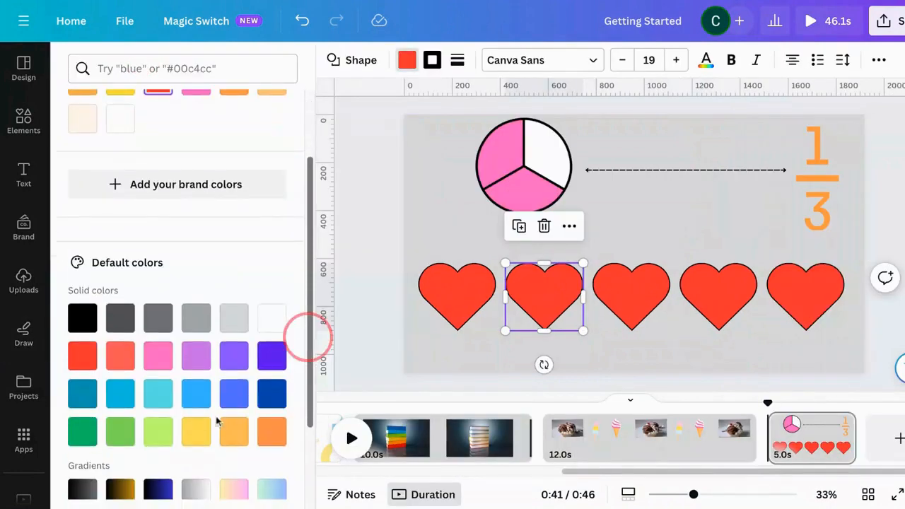
{"action": "left_click", "coordinate": [120, 432]}
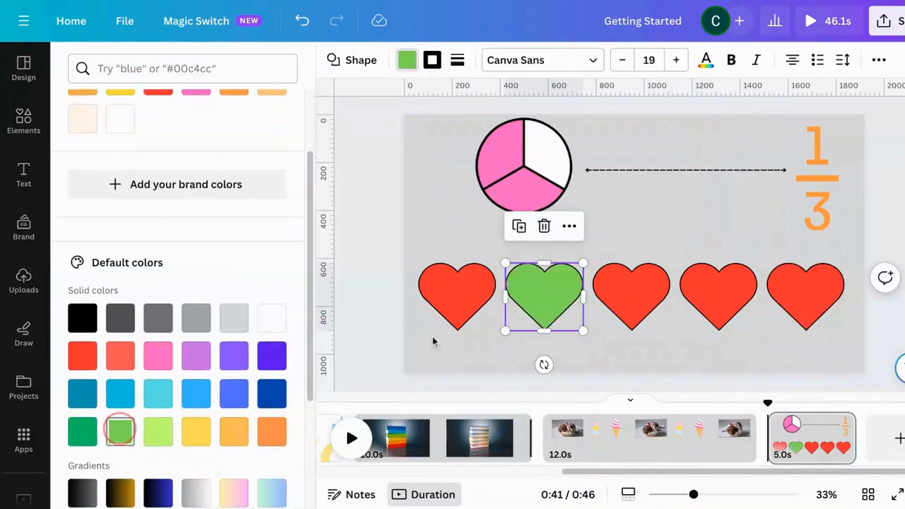
{"action": "left_click", "coordinate": [454, 306]}
{"action": "left_click", "coordinate": [124, 433]}
{"action": "left_click", "coordinate": [637, 229]}
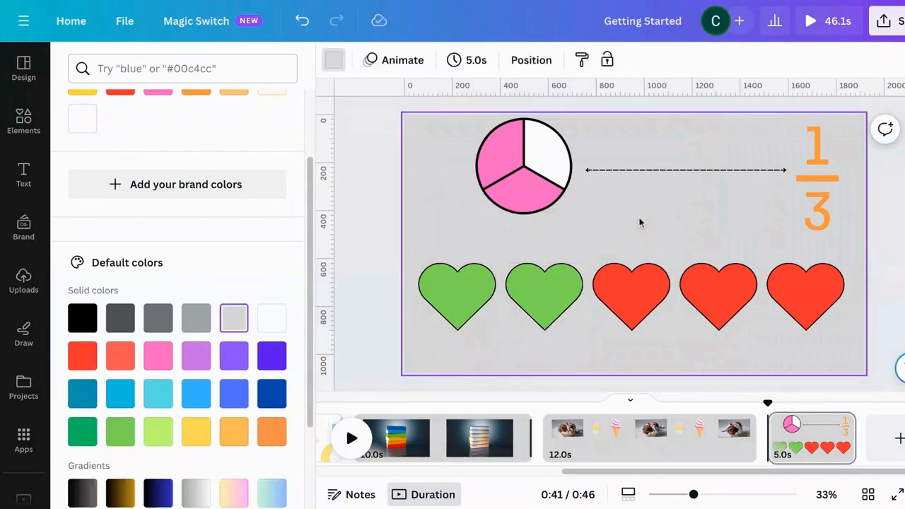
Step: Delete the dashed arrow between the pink circle and the 1/3 graphic
{"action": "left_click", "coordinate": [24, 121]}
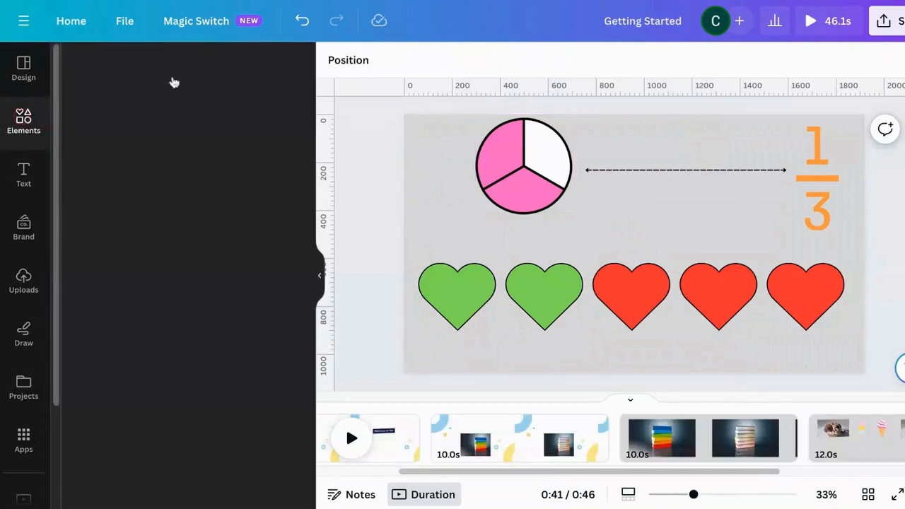
{"action": "left_click", "coordinate": [307, 170]}
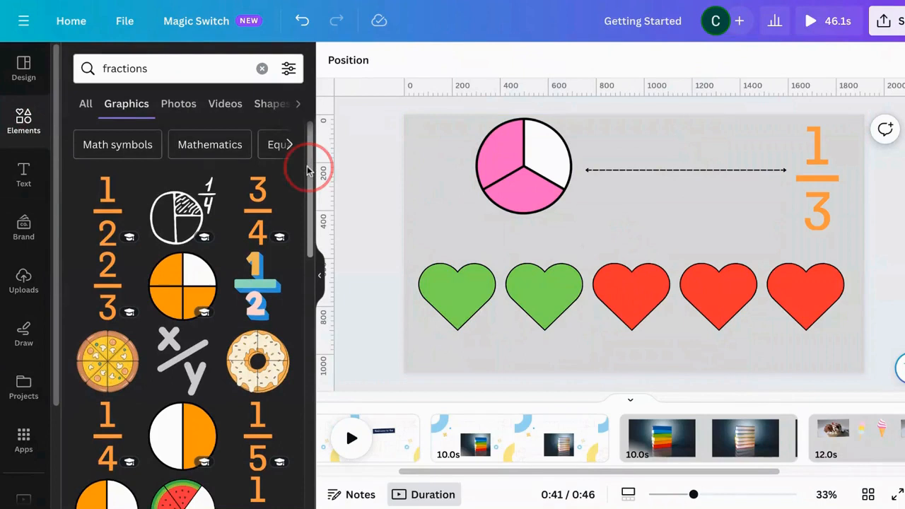
{"action": "scroll", "coordinate": [307, 170], "scroll_direction": "down", "scroll_amount": 3}
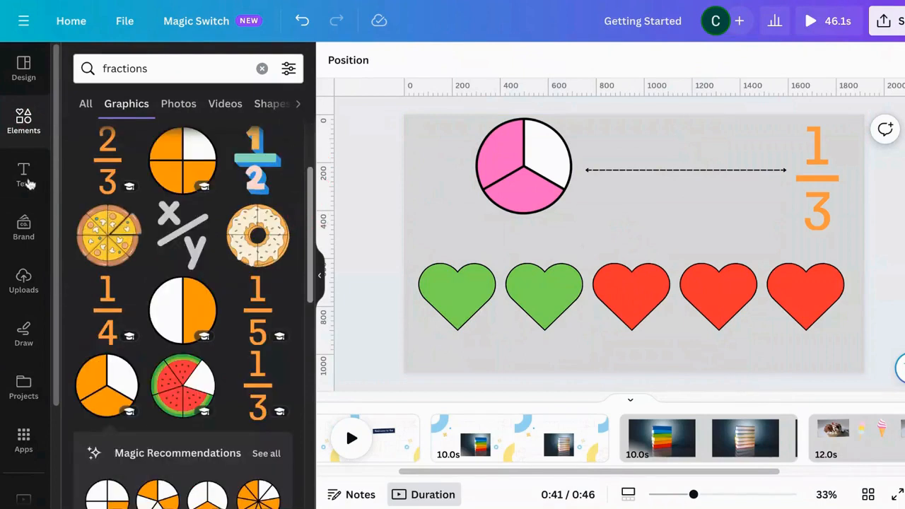
{"action": "left_click", "coordinate": [24, 183]}
{"action": "left_click", "coordinate": [625, 170]}
{"action": "key", "text": "Escape"}
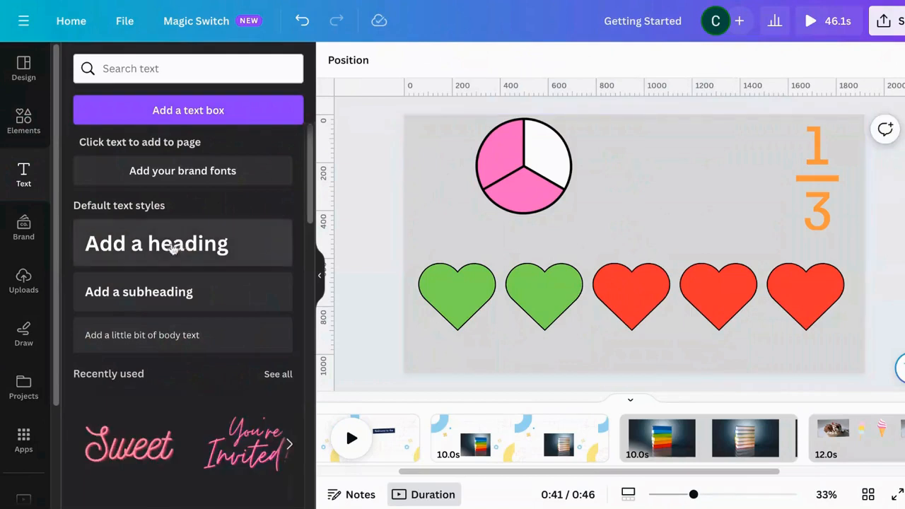
Step: Add a heading text box and place it near the page's upper edge between the circle and the 1/3 graphic
{"action": "left_click", "coordinate": [171, 244]}
{"action": "left_click_drag", "start_coordinate": [656, 235], "coordinate": [700, 195]}
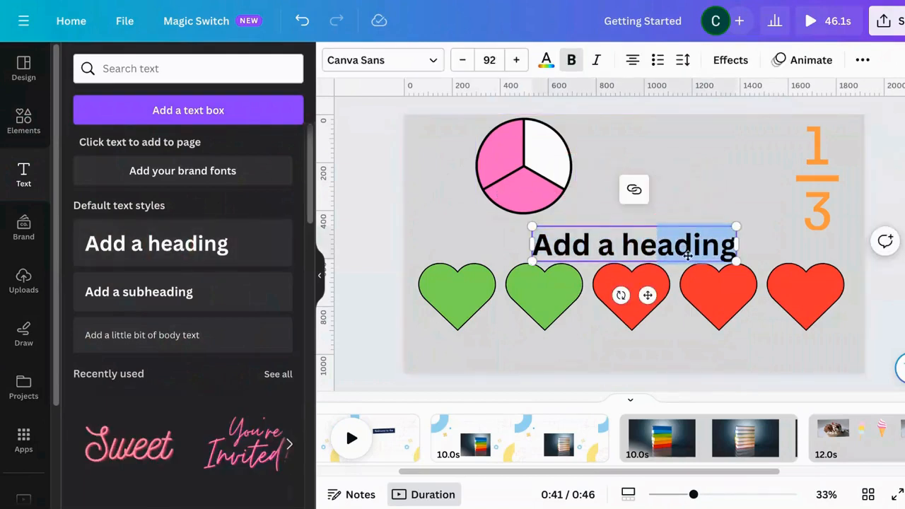
{"action": "left_click_drag", "start_coordinate": [686, 262], "coordinate": [734, 160]}
Step: Replace the heading's placeholder text with 2
{"action": "key", "text": "BackSpace"}
{"action": "key", "text": "BackSpace"}
{"action": "key", "text": "BackSpace"}
{"action": "key", "text": "BackSpace"}
{"action": "key", "text": "BackSpace"}
{"action": "key", "text": "BackSpace"}
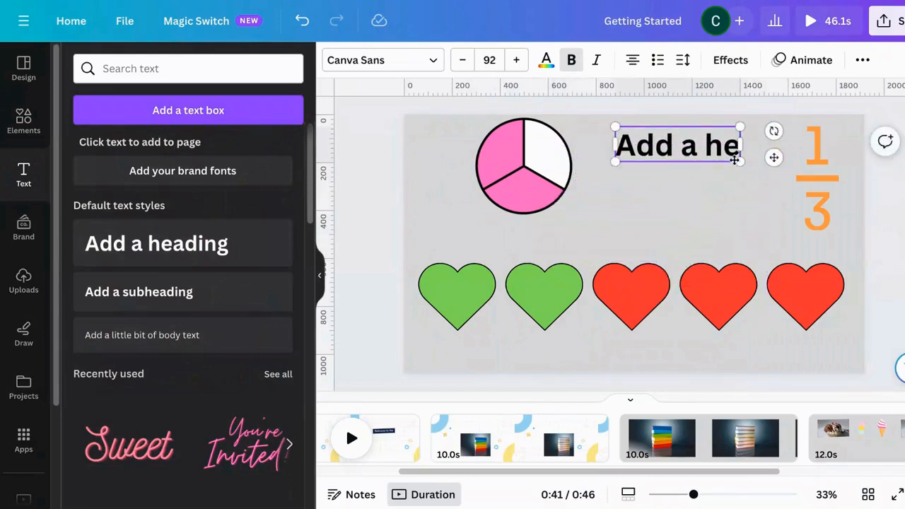
{"action": "key", "text": "BackSpace"}
{"action": "key", "text": "BackSpace"}
{"action": "key", "text": "BackSpace"}
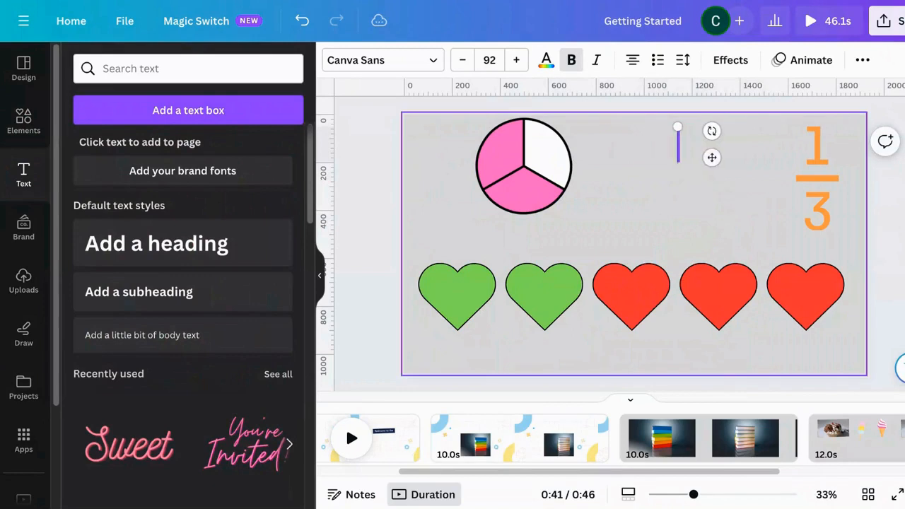
{"action": "type", "text": "2"}
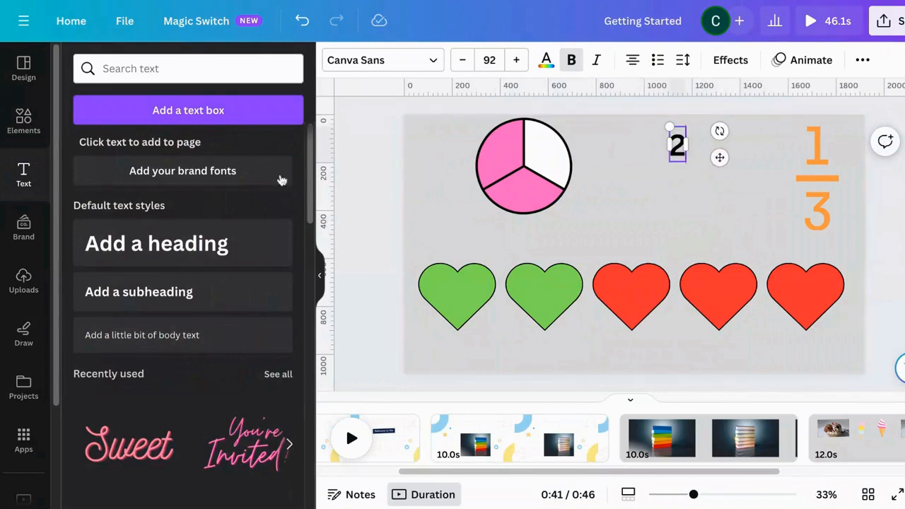
Step: Place a copy of the number 2 directly below it and change the copy's text to 5
{"action": "left_click_drag", "start_coordinate": [685, 145], "coordinate": [687, 195]}
{"action": "left_click", "coordinate": [713, 198]}
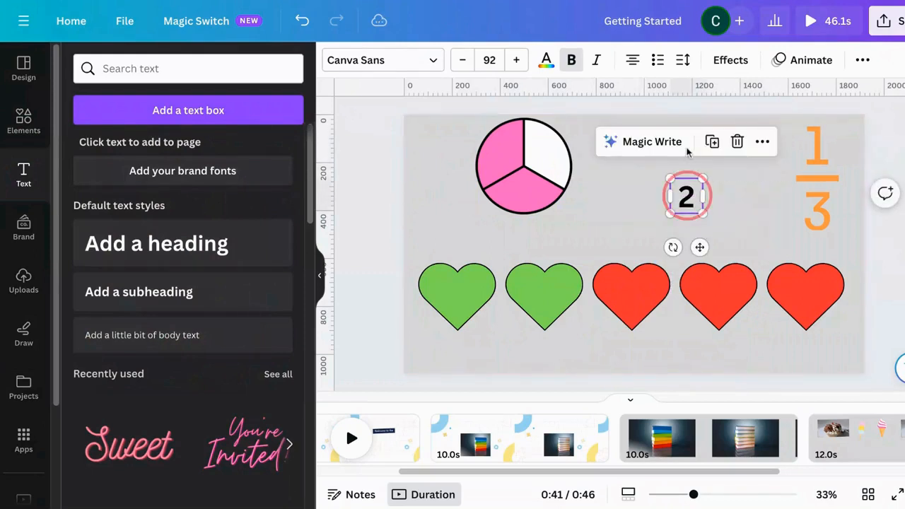
{"action": "double_click", "coordinate": [686, 196]}
{"action": "type", "text": "5"}
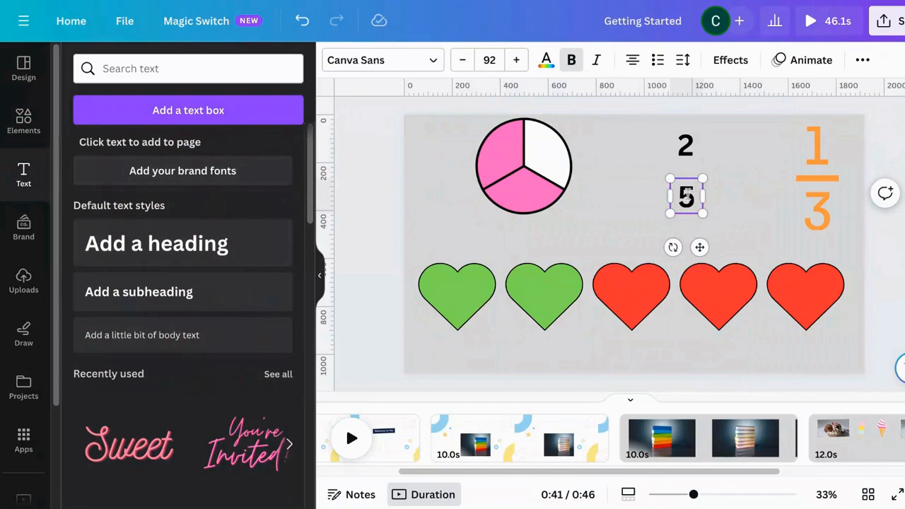
Step: Replace the fractions search in the elements library with a search for "line"
{"action": "left_click", "coordinate": [24, 120]}
{"action": "left_click", "coordinate": [140, 71]}
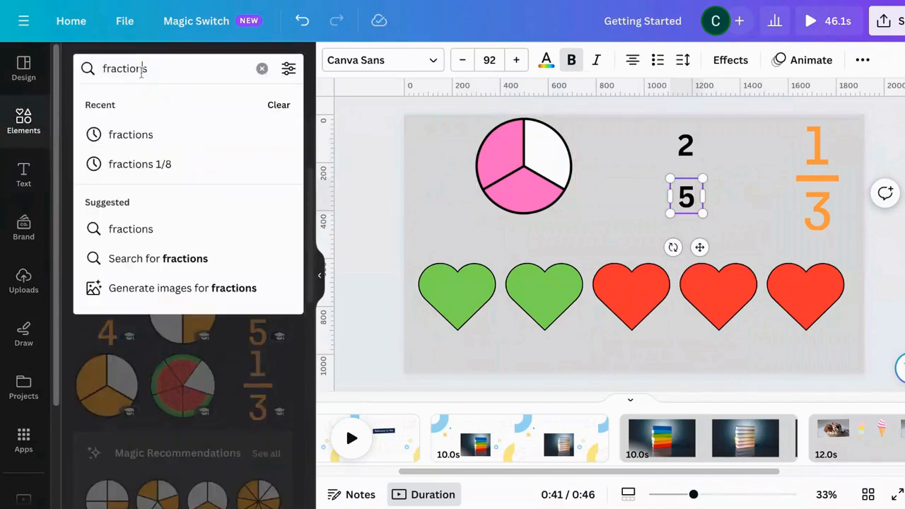
{"action": "left_click", "coordinate": [264, 74]}
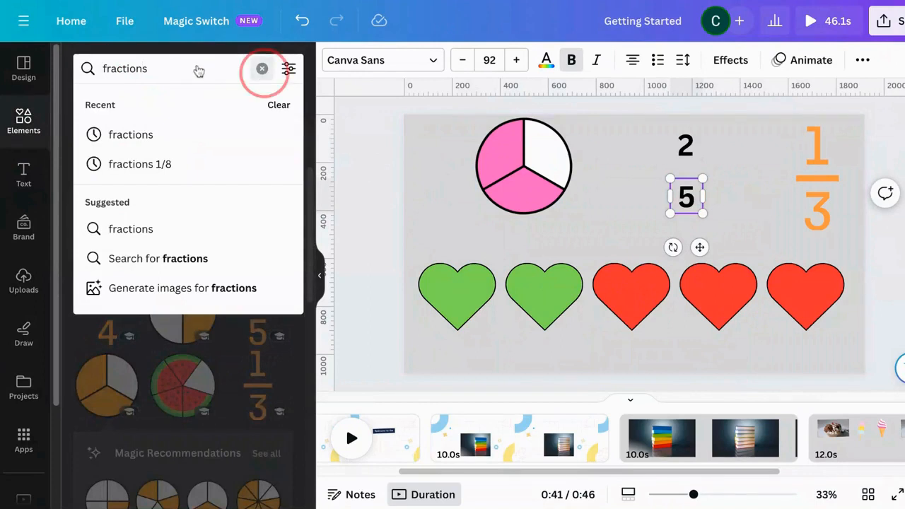
{"action": "left_click", "coordinate": [205, 67]}
{"action": "type", "text": "li"}
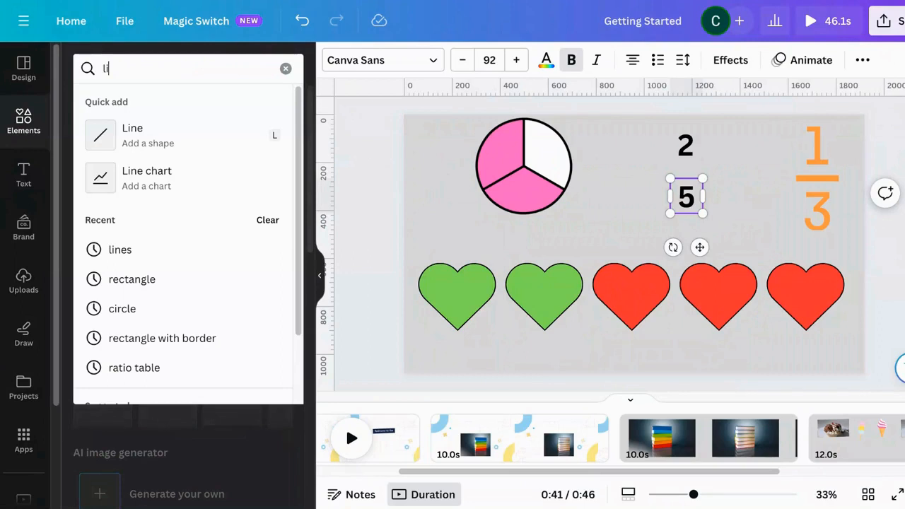
{"action": "type", "text": "ne"}
{"action": "key", "text": "Return"}
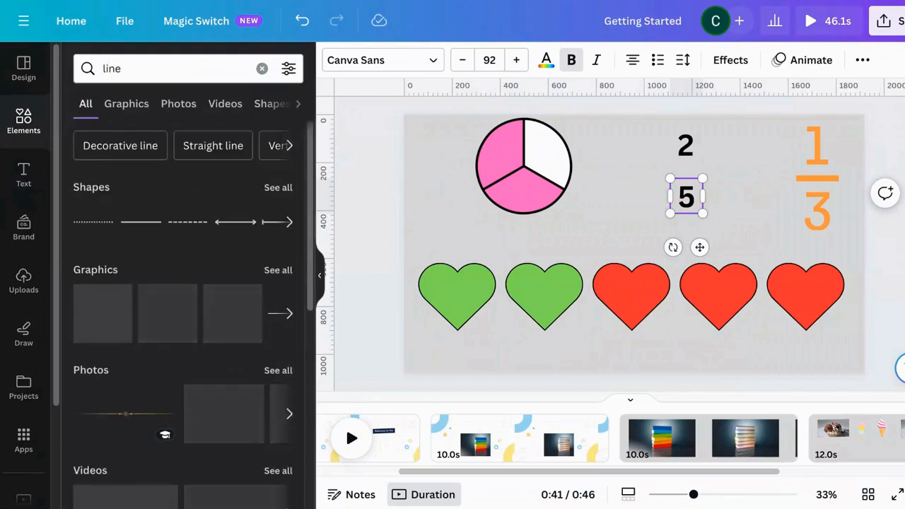
Step: Add the thick straight line graphic, shrink it and place it between the 2 and the 5
{"action": "left_click", "coordinate": [174, 313]}
{"action": "left_click_drag", "start_coordinate": [726, 245], "coordinate": [618, 238]}
{"action": "left_click_drag", "start_coordinate": [593, 276], "coordinate": [699, 203]}
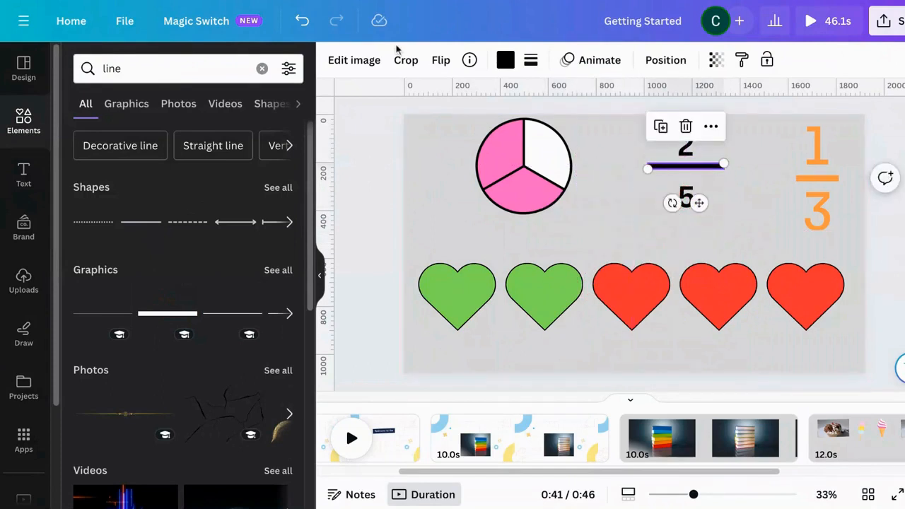
Step: Crop the fraction line at both ends to a short bar and move the 5 up closer beneath it
{"action": "left_click", "coordinate": [406, 60]}
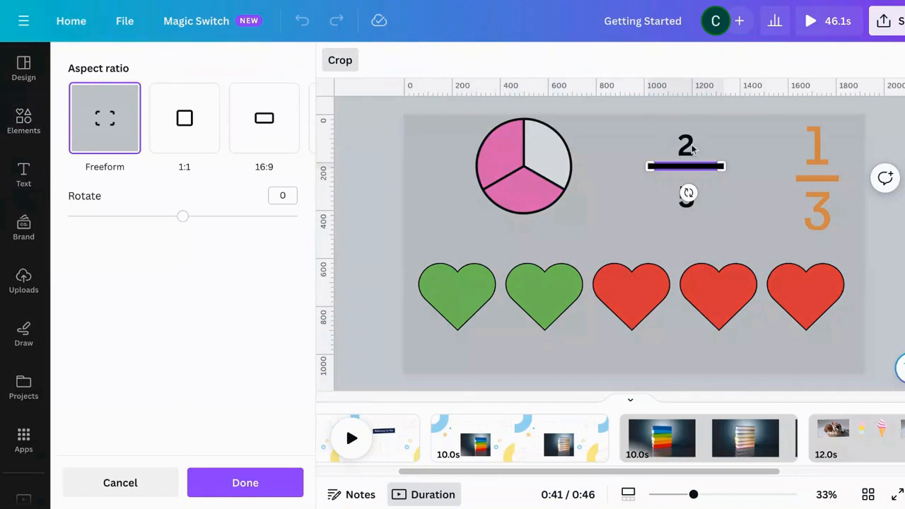
{"action": "left_click_drag", "start_coordinate": [721, 164], "coordinate": [661, 166]}
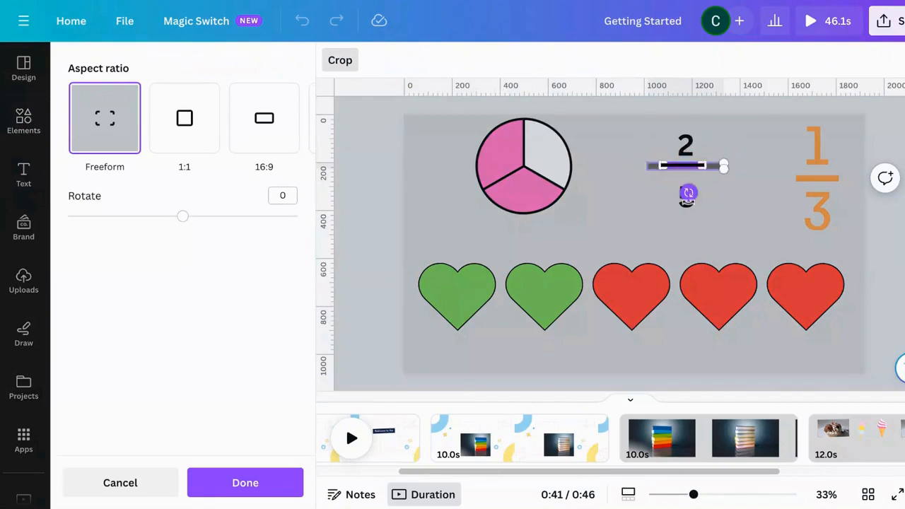
{"action": "left_click", "coordinate": [686, 198]}
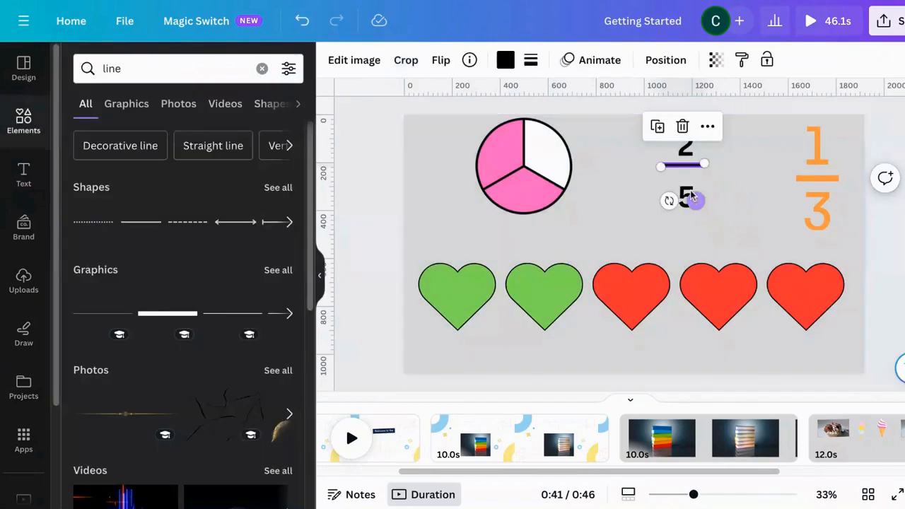
{"action": "left_click", "coordinate": [688, 197]}
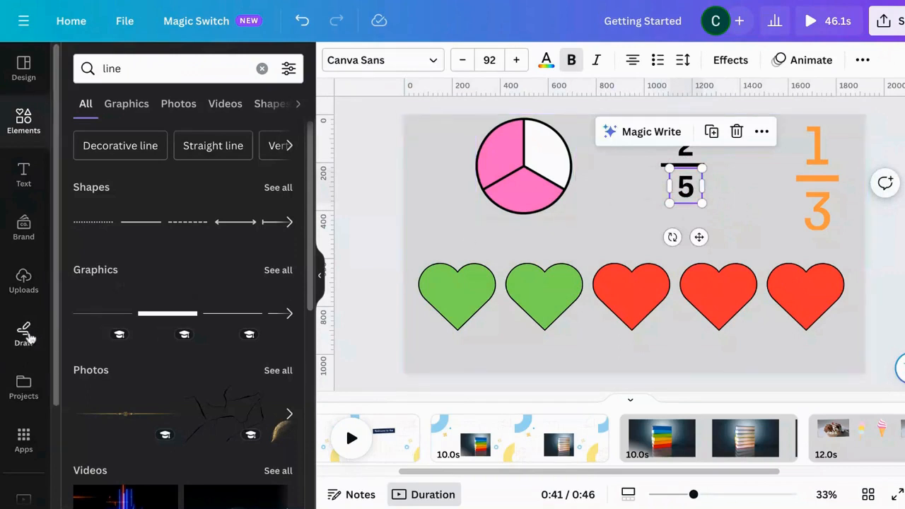
Step: Handwrite the fraction 2/5 with the red marker beside the circle and erase the drawing
{"action": "left_click", "coordinate": [26, 334]}
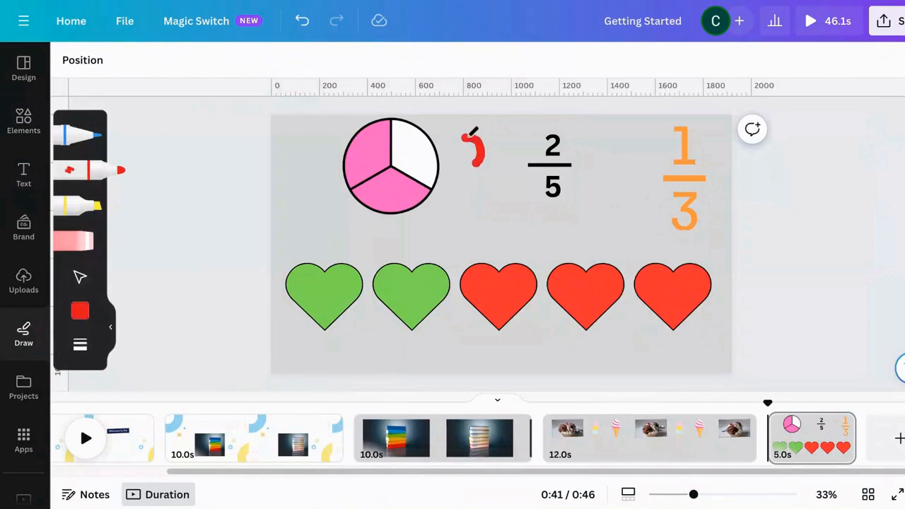
{"action": "mouse_move", "coordinate": [451, 179]}
{"action": "left_mouse_down"}
{"action": "mouse_move", "coordinate": [512, 176]}
{"action": "mouse_move", "coordinate": [462, 218]}
{"action": "left_mouse_up"}
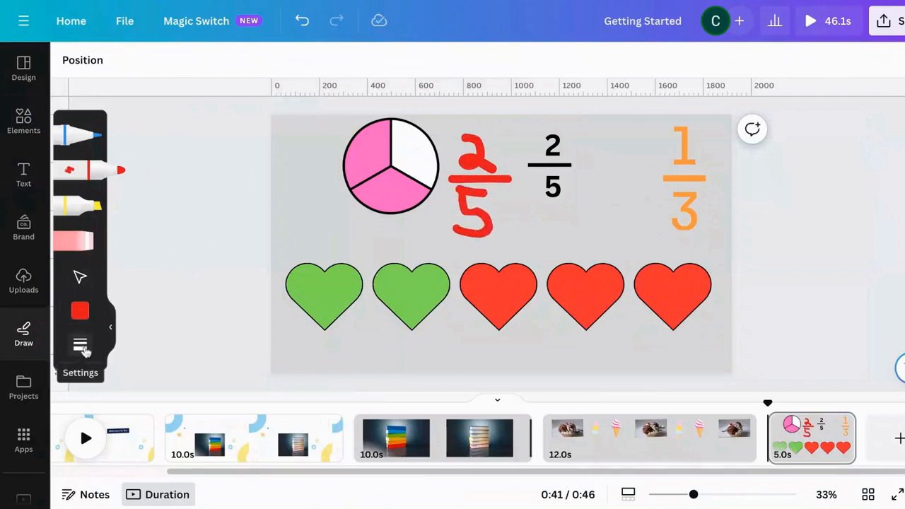
{"action": "left_click", "coordinate": [74, 241]}
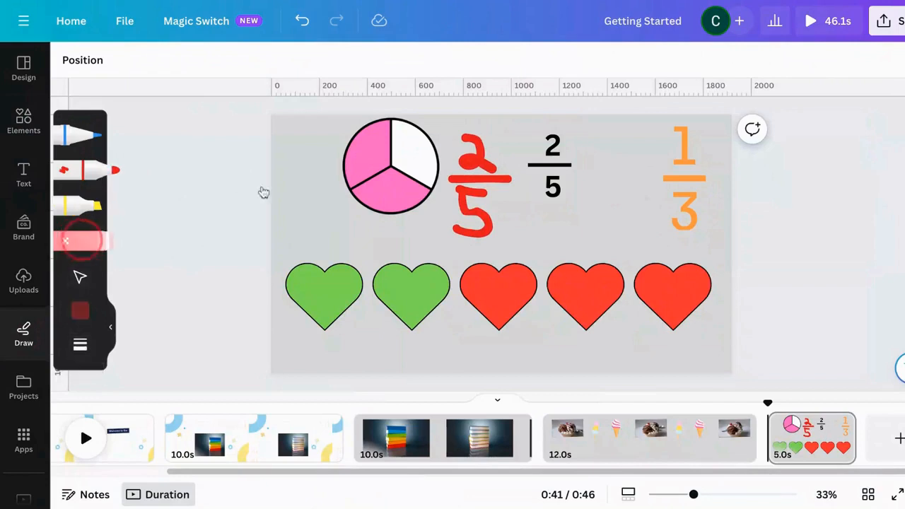
{"action": "left_click_drag", "start_coordinate": [476, 161], "coordinate": [477, 207]}
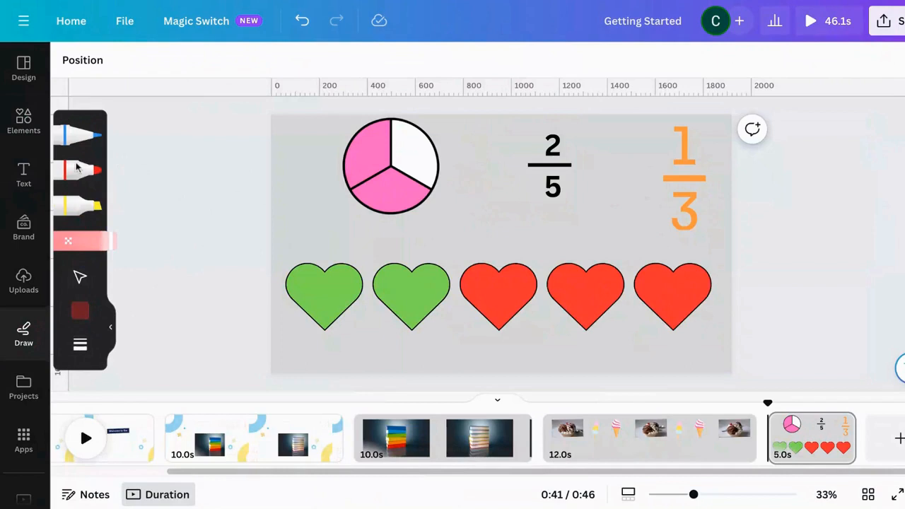
Step: Handwrite the fraction 2/5 beside the circle with the pen set to orange and weight 12
{"action": "left_click", "coordinate": [78, 135]}
{"action": "left_click", "coordinate": [81, 309]}
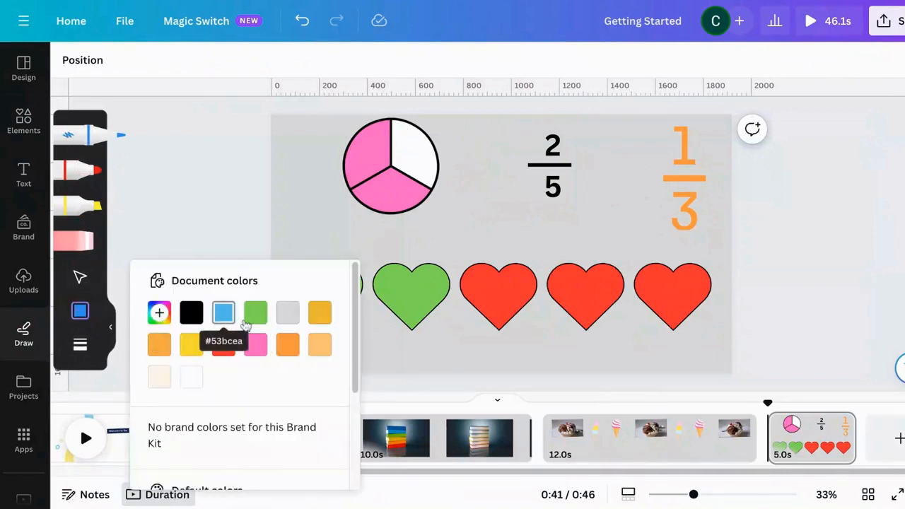
{"action": "left_click", "coordinate": [292, 350]}
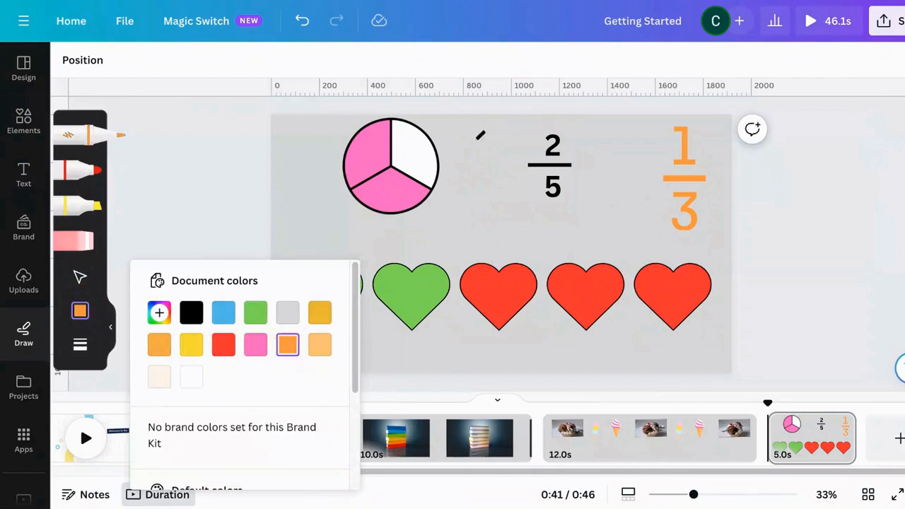
{"action": "left_click", "coordinate": [78, 347]}
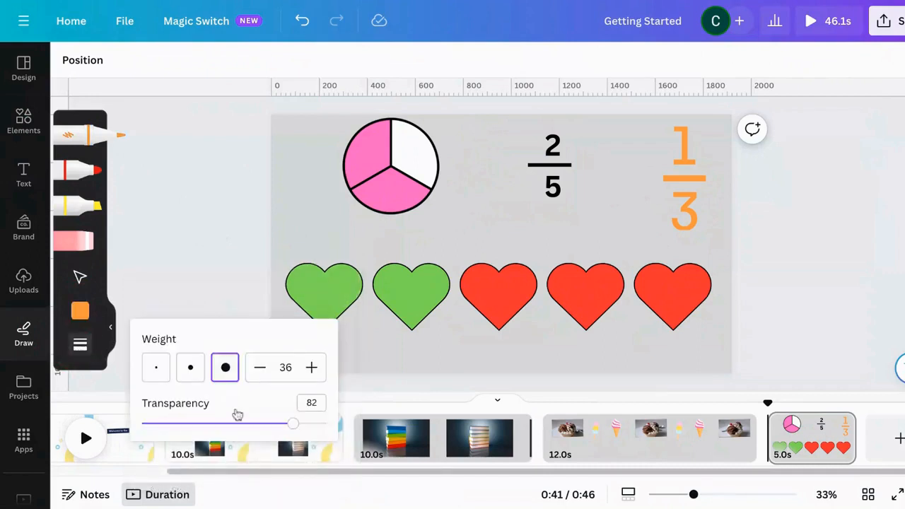
{"action": "left_click", "coordinate": [189, 369]}
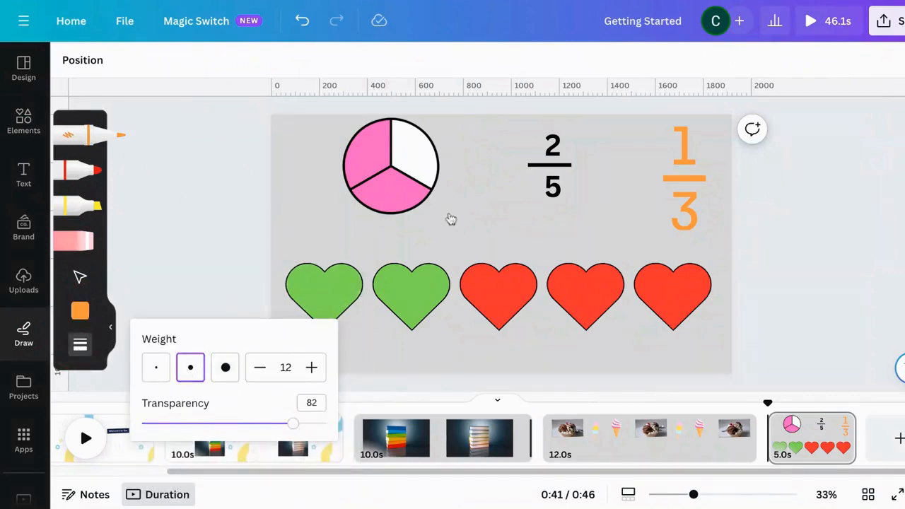
{"action": "mouse_move", "coordinate": [476, 141]}
{"action": "left_mouse_down"}
{"action": "mouse_move", "coordinate": [480, 173]}
{"action": "mouse_move", "coordinate": [465, 169]}
{"action": "mouse_move", "coordinate": [494, 173]}
{"action": "mouse_move", "coordinate": [463, 190]}
{"action": "mouse_move", "coordinate": [510, 194]}
{"action": "left_mouse_up"}
{"action": "mouse_move", "coordinate": [455, 204]}
{"action": "left_mouse_down"}
{"action": "mouse_move", "coordinate": [472, 246]}
{"action": "mouse_move", "coordinate": [447, 245]}
{"action": "left_mouse_up"}
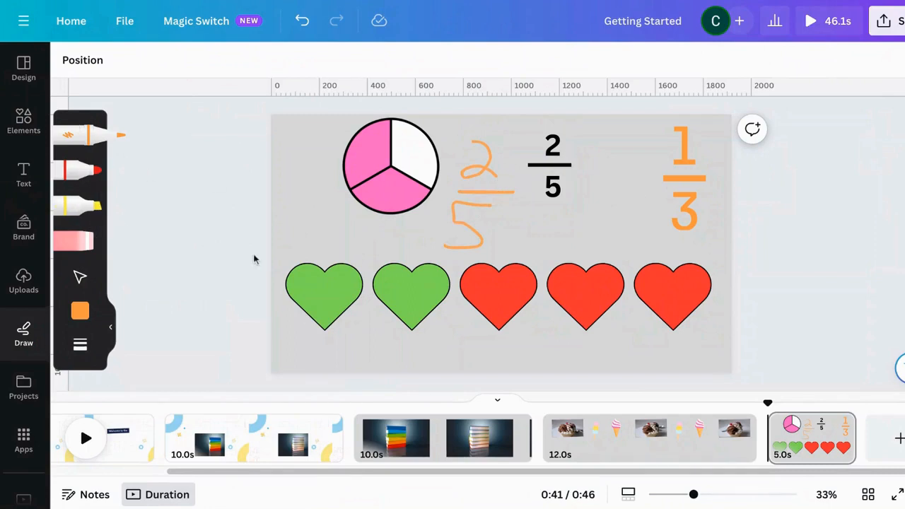
Step: Draw an orange loop around the row of hearts and highlight the typed 5 in yellow
{"action": "mouse_move", "coordinate": [320, 241]}
{"action": "left_mouse_down"}
{"action": "mouse_move", "coordinate": [653, 240]}
{"action": "mouse_move", "coordinate": [703, 285]}
{"action": "mouse_move", "coordinate": [693, 326]}
{"action": "mouse_move", "coordinate": [417, 314]}
{"action": "mouse_move", "coordinate": [286, 247]}
{"action": "mouse_move", "coordinate": [318, 249]}
{"action": "left_mouse_up"}
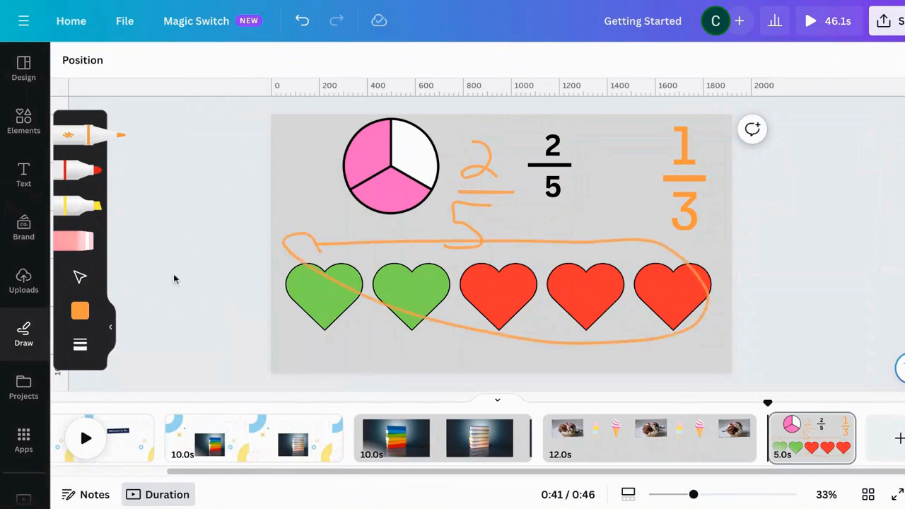
{"action": "left_click", "coordinate": [78, 205]}
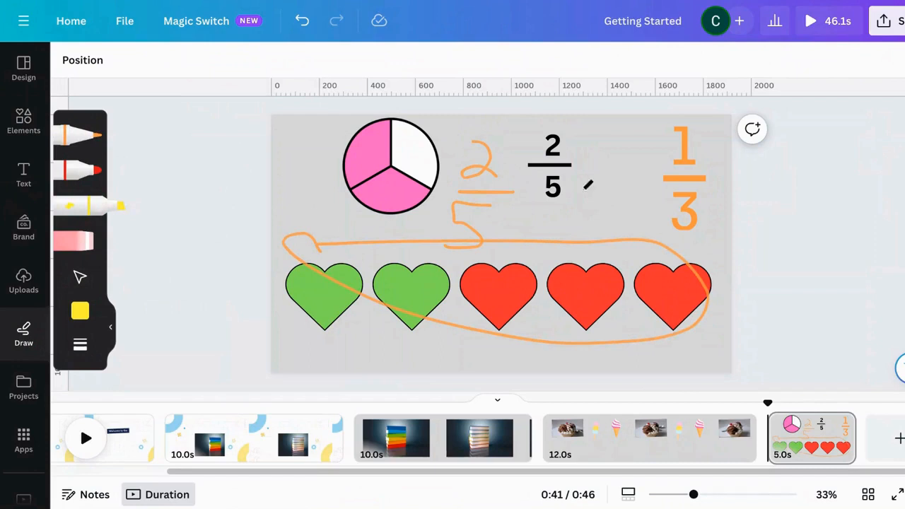
{"action": "left_click_drag", "start_coordinate": [540, 188], "coordinate": [548, 185]}
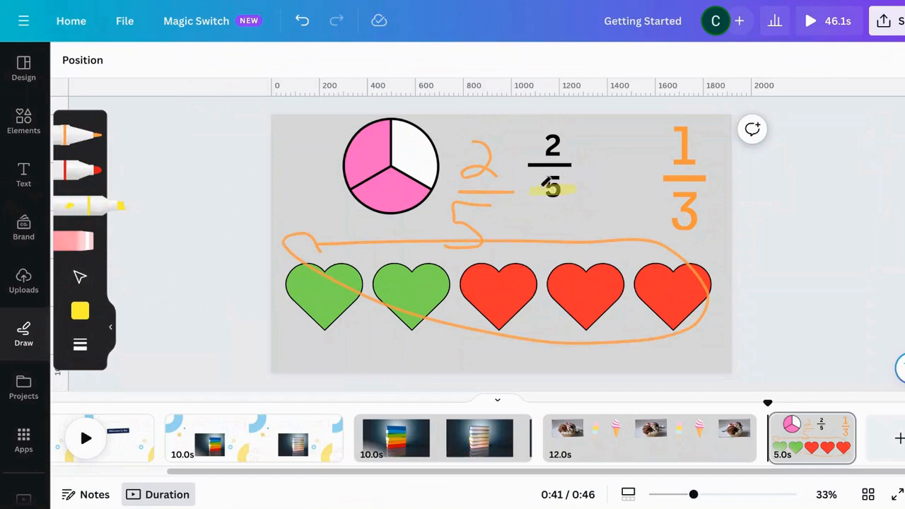